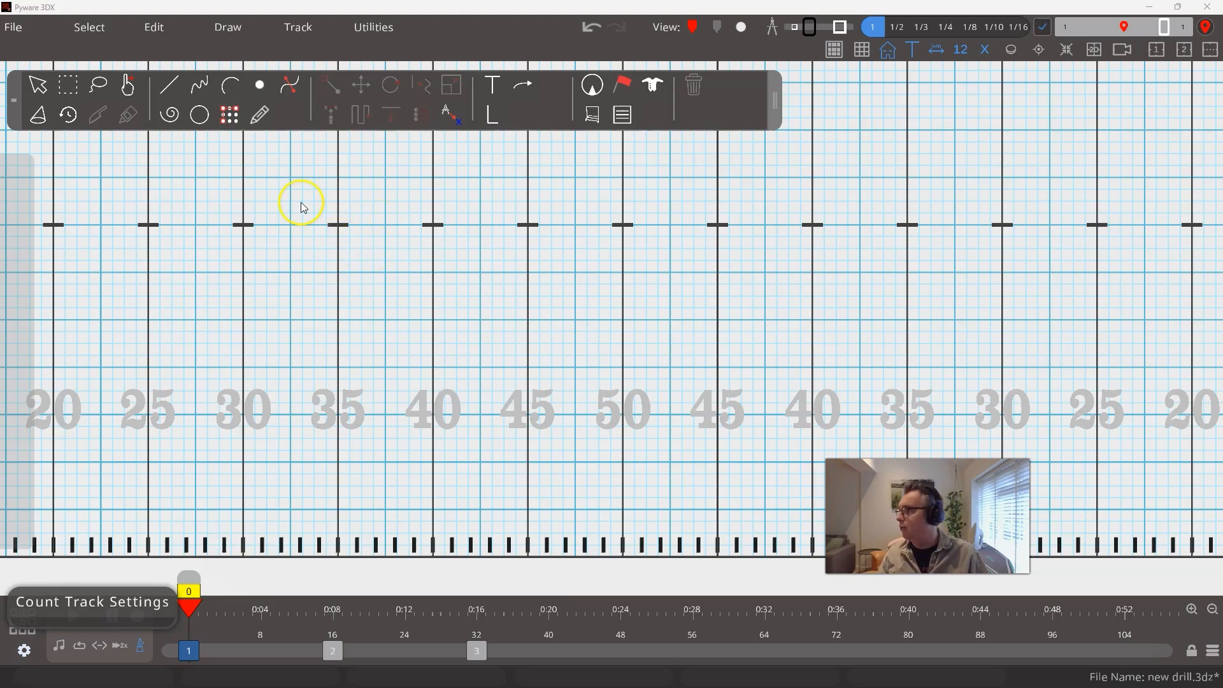
# Draw a horizontal line of 24 positions at 2-step intervals between the 35-yard lines and assign them as new blue X performers.
pyautogui.click(169, 85)
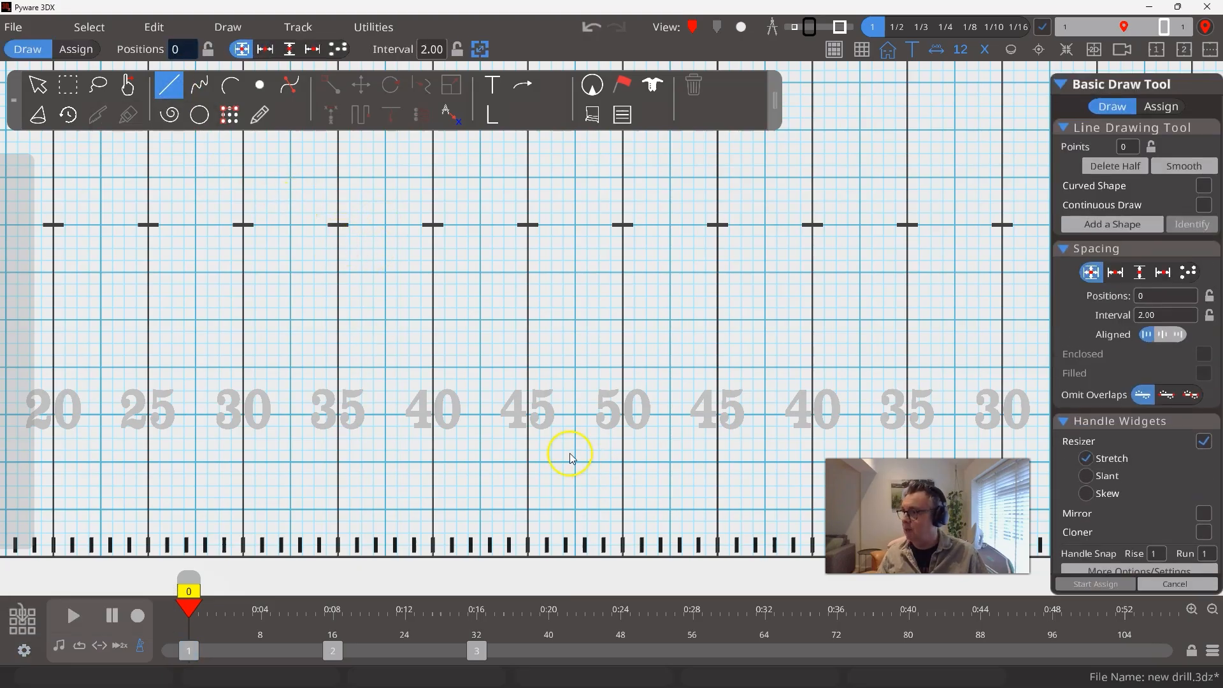
pyautogui.click(350, 321)
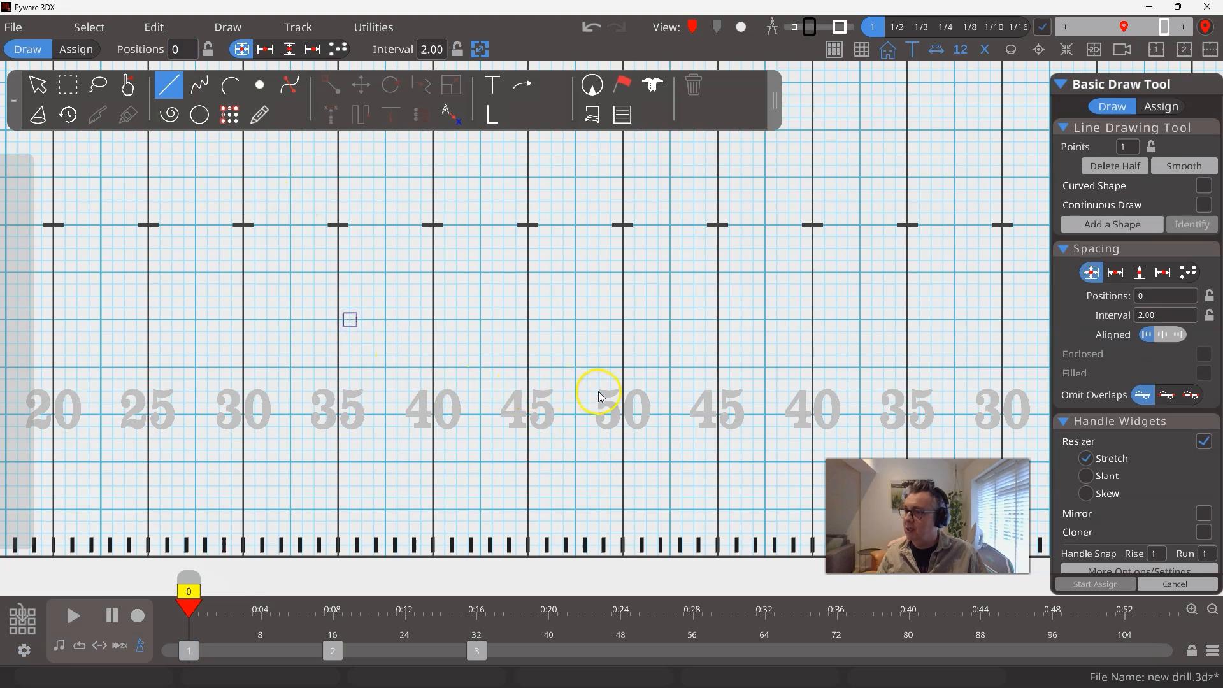
pyautogui.click(897, 323)
pyautogui.click(1165, 295)
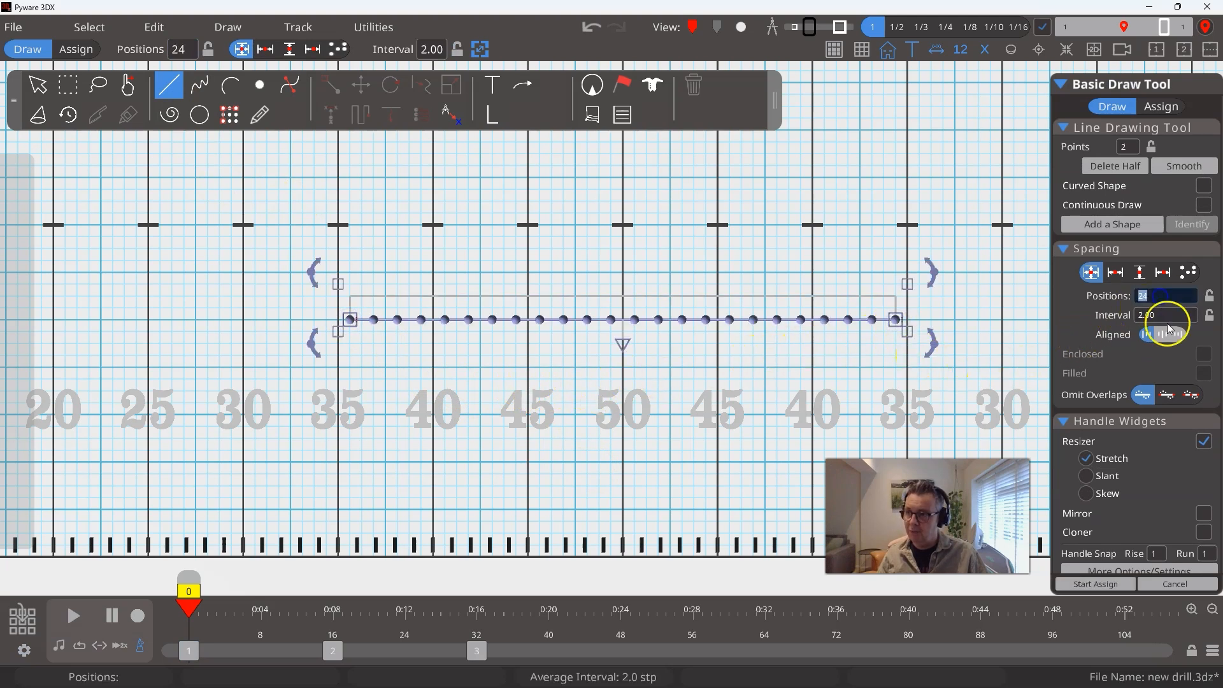
pyautogui.press('Tab')
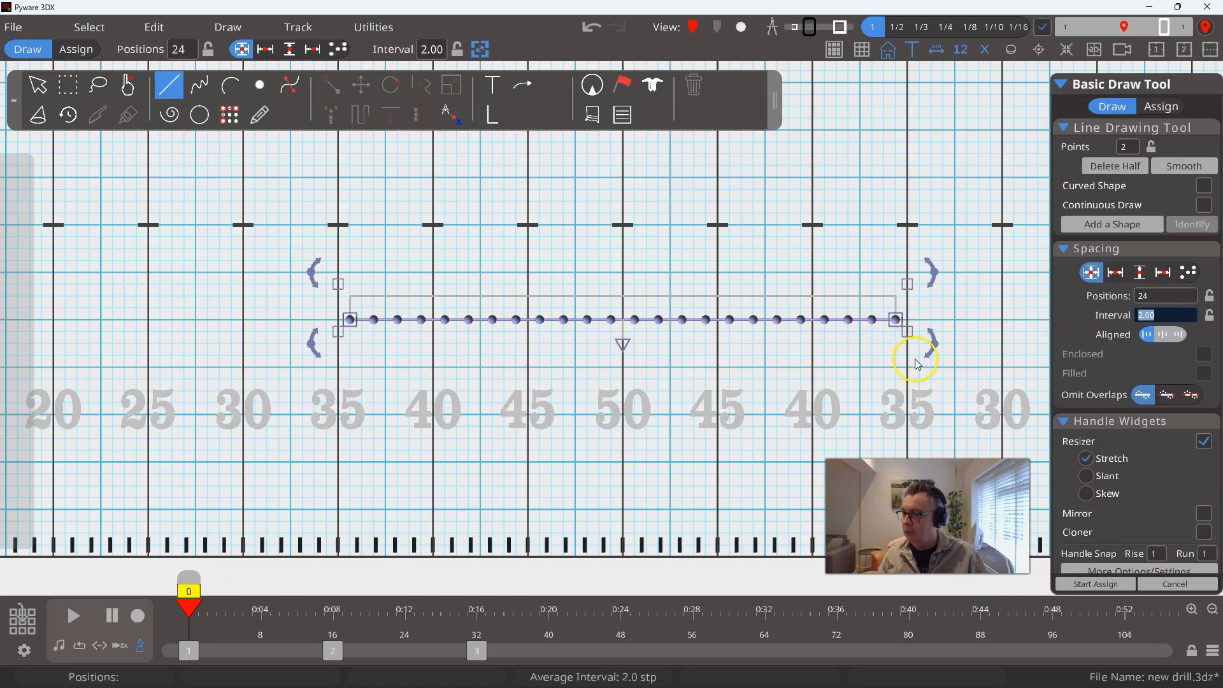
pyautogui.click(1111, 584)
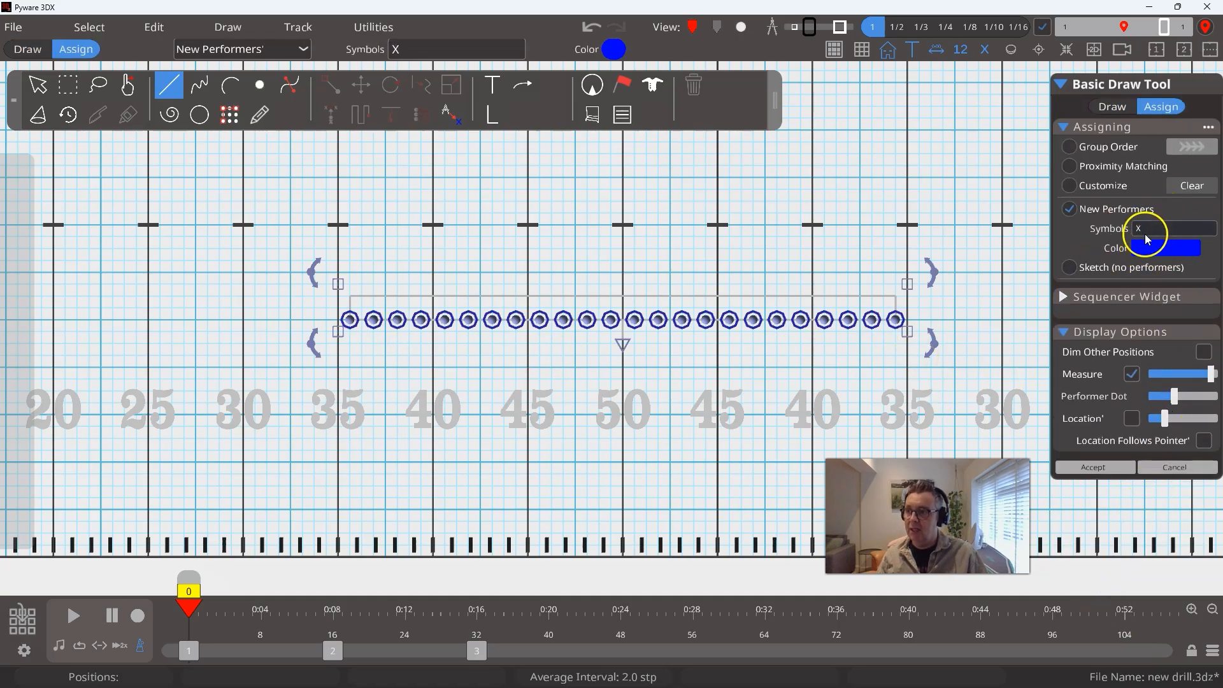
pyautogui.click(1093, 467)
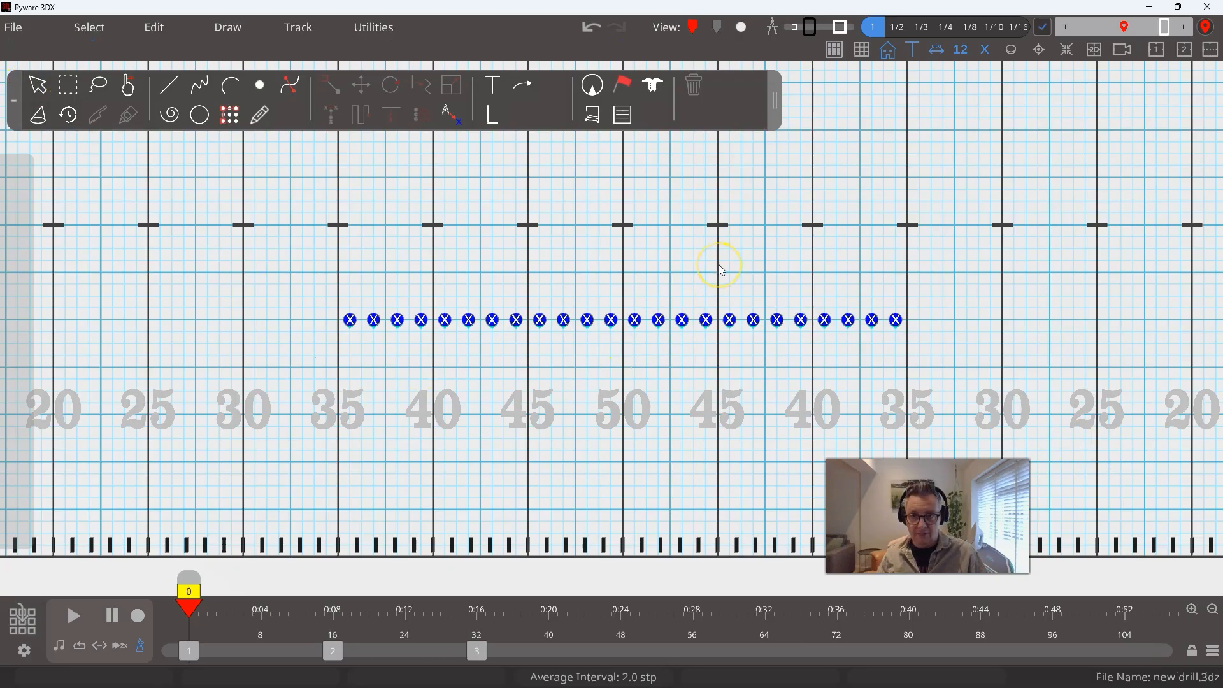
# Select the whole line of performers and label them with sequential numbers starting from F1.
pyautogui.click(38, 85)
pyautogui.moveTo(516, 250); pyautogui.dragTo(625, 344)
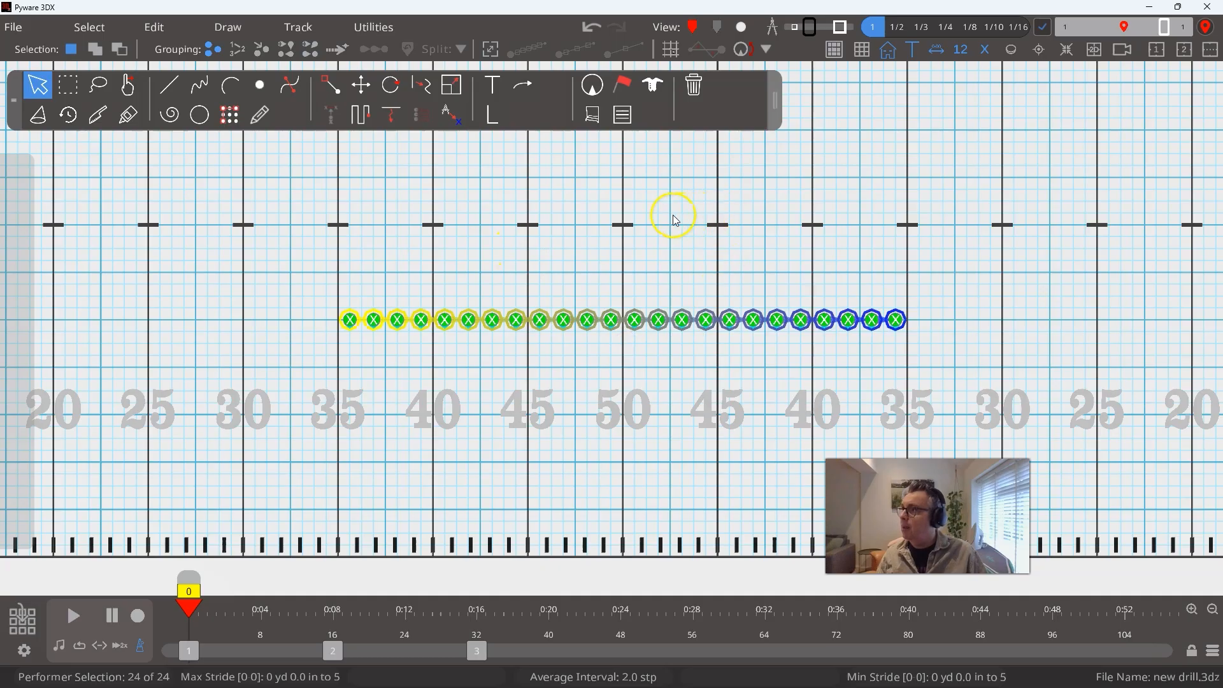
pyautogui.click(489, 112)
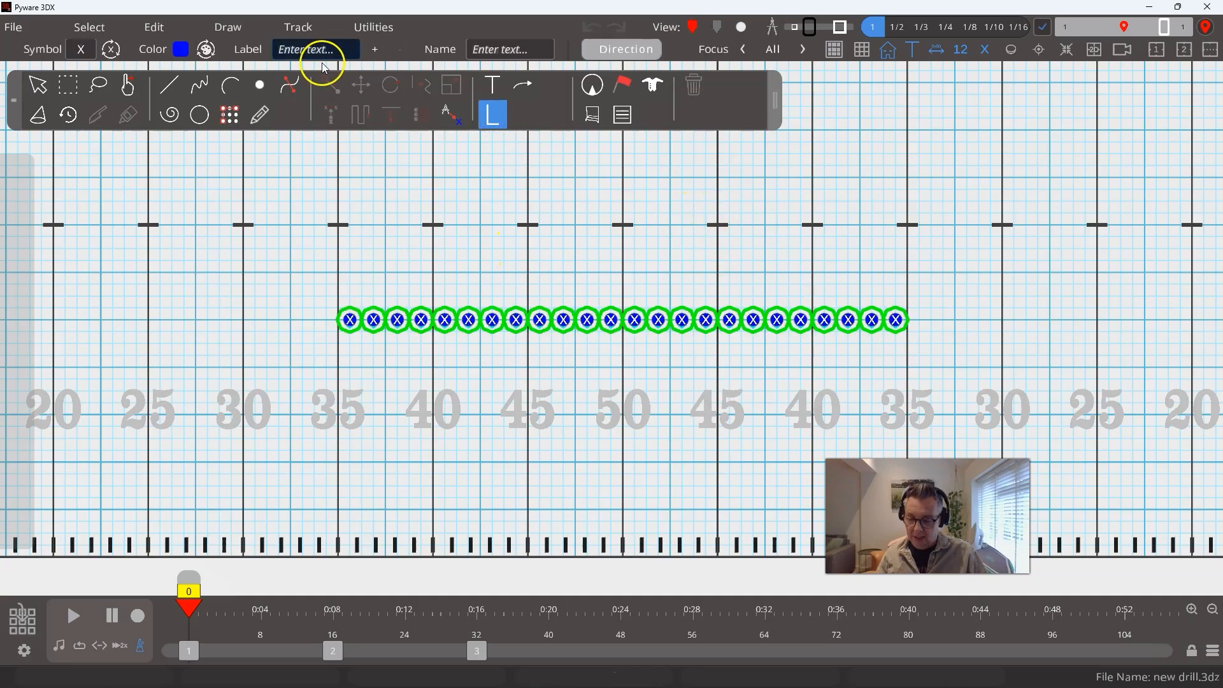
pyautogui.write('F1')
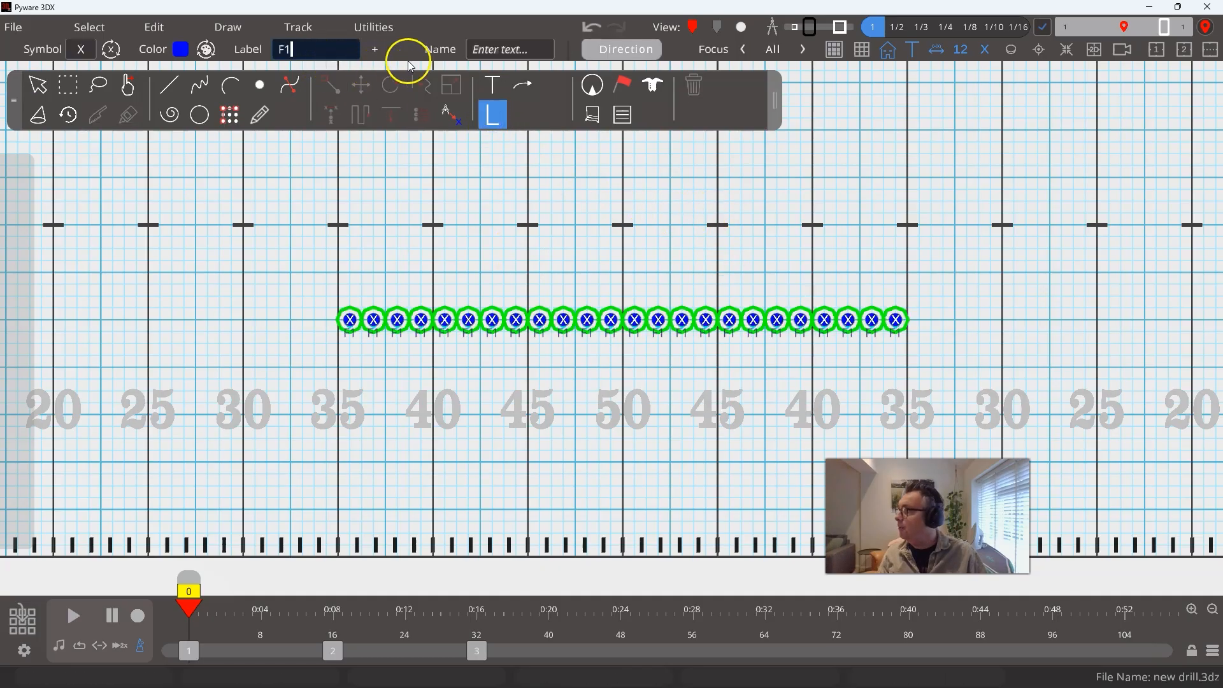
pyautogui.click(376, 53)
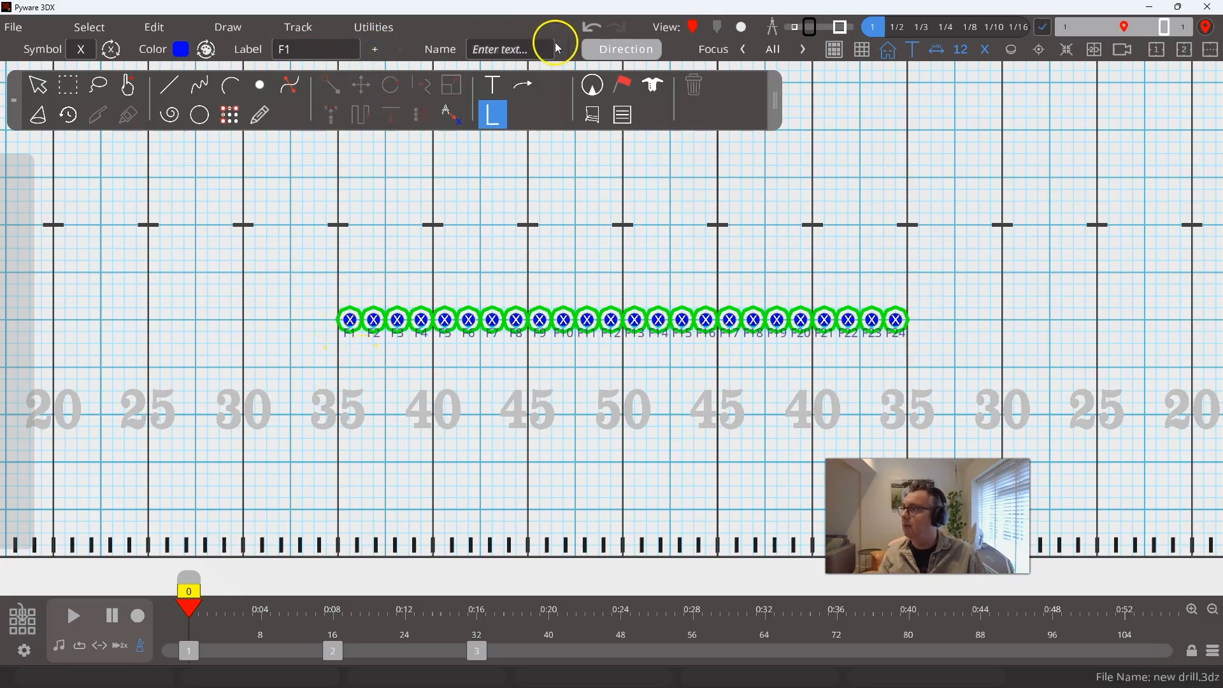
# Set the name of all labelled performers to FLUTE and clear the selection.
pyautogui.click(509, 49)
pyautogui.write('FLUT')
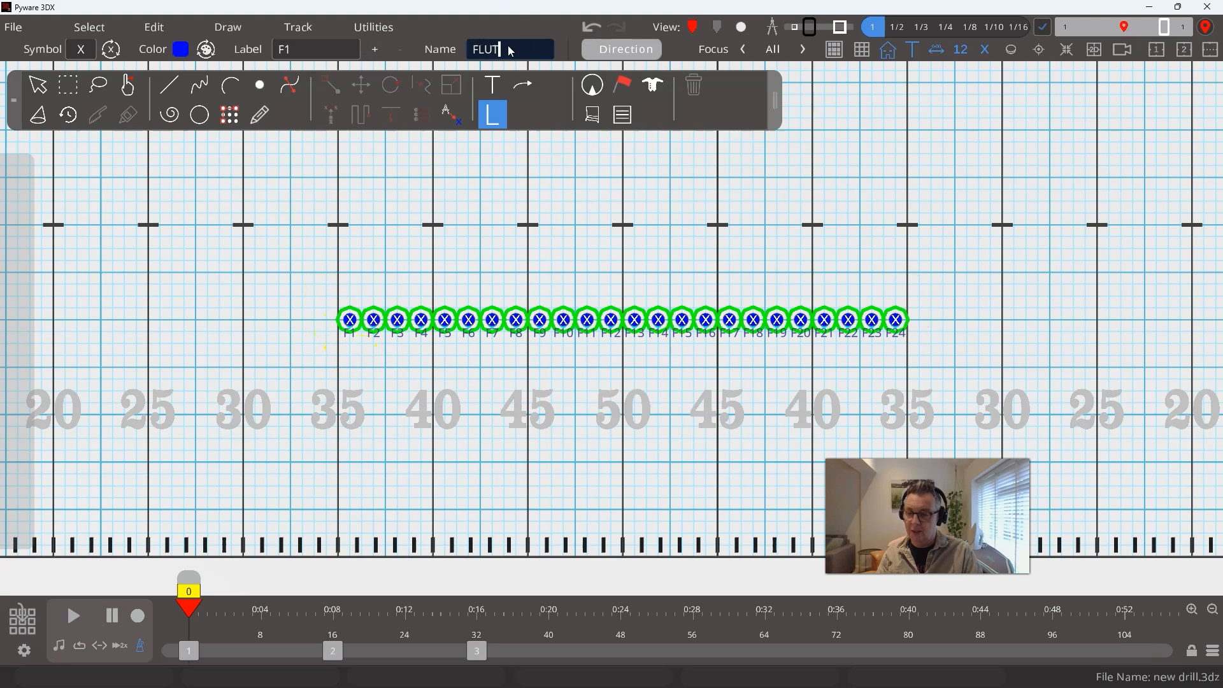
pyautogui.write('E')
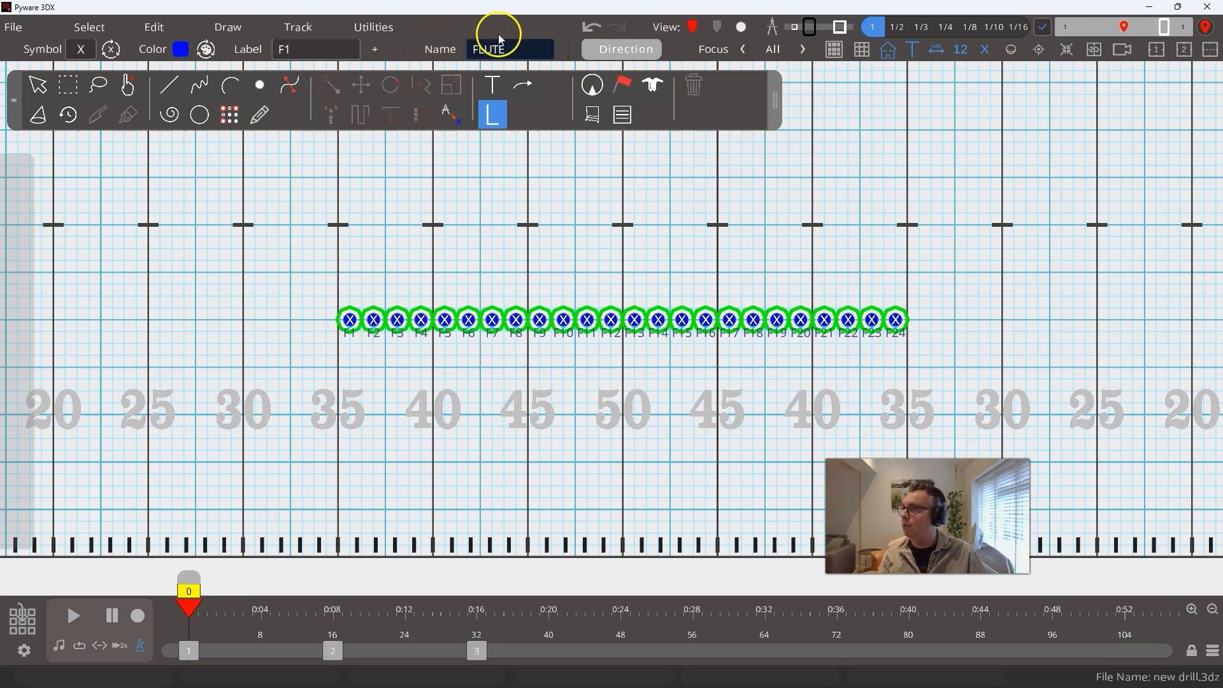
pyautogui.click(48, 86)
pyautogui.click(40, 84)
pyautogui.click(579, 270)
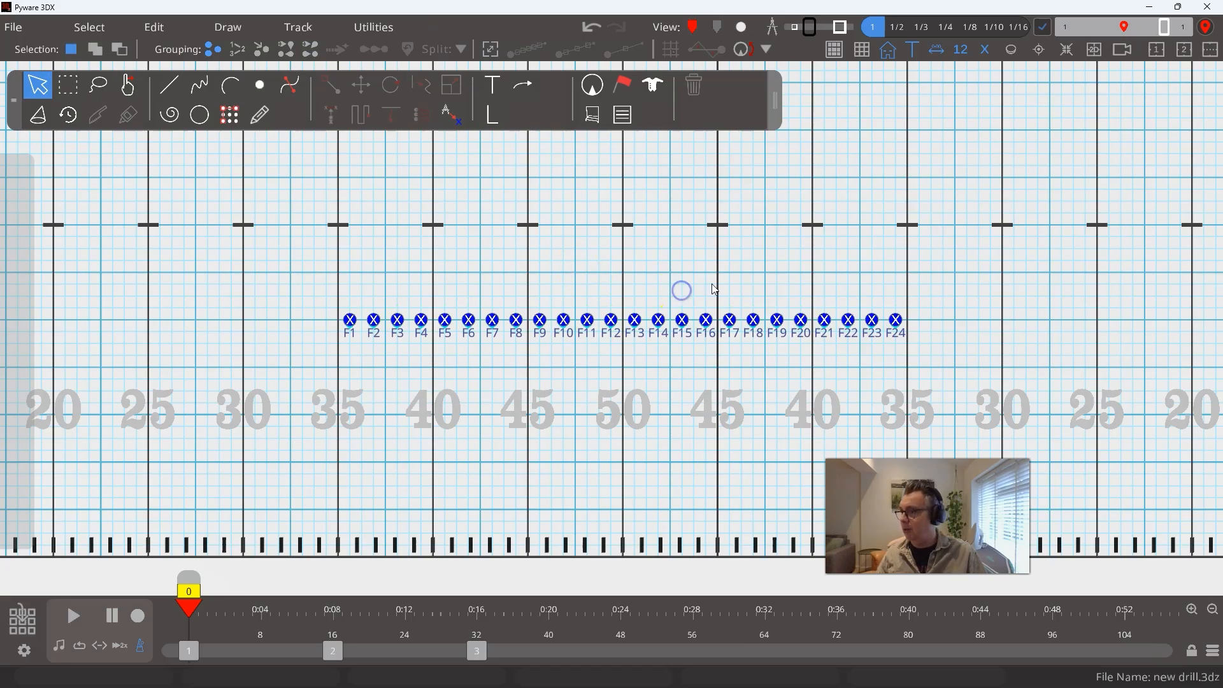
# Open the Cast List Editor, review the performers' labels and names, and close the list.
pyautogui.click(373, 36)
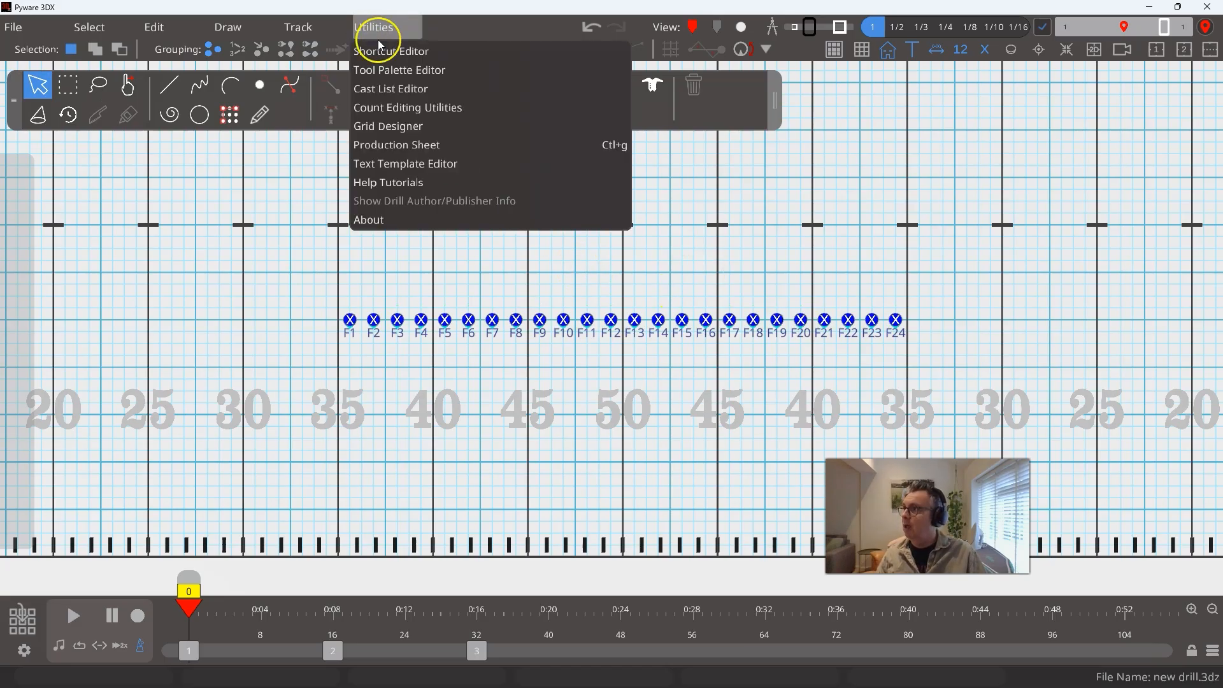
pyautogui.click(385, 85)
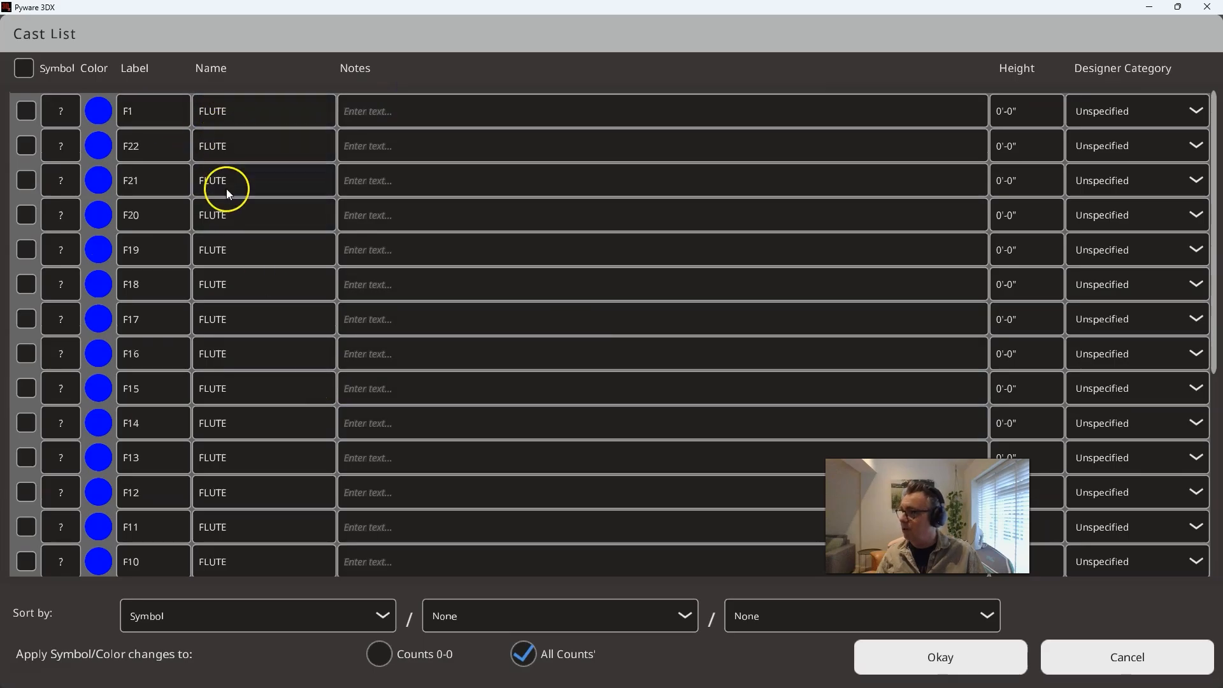
pyautogui.click(936, 656)
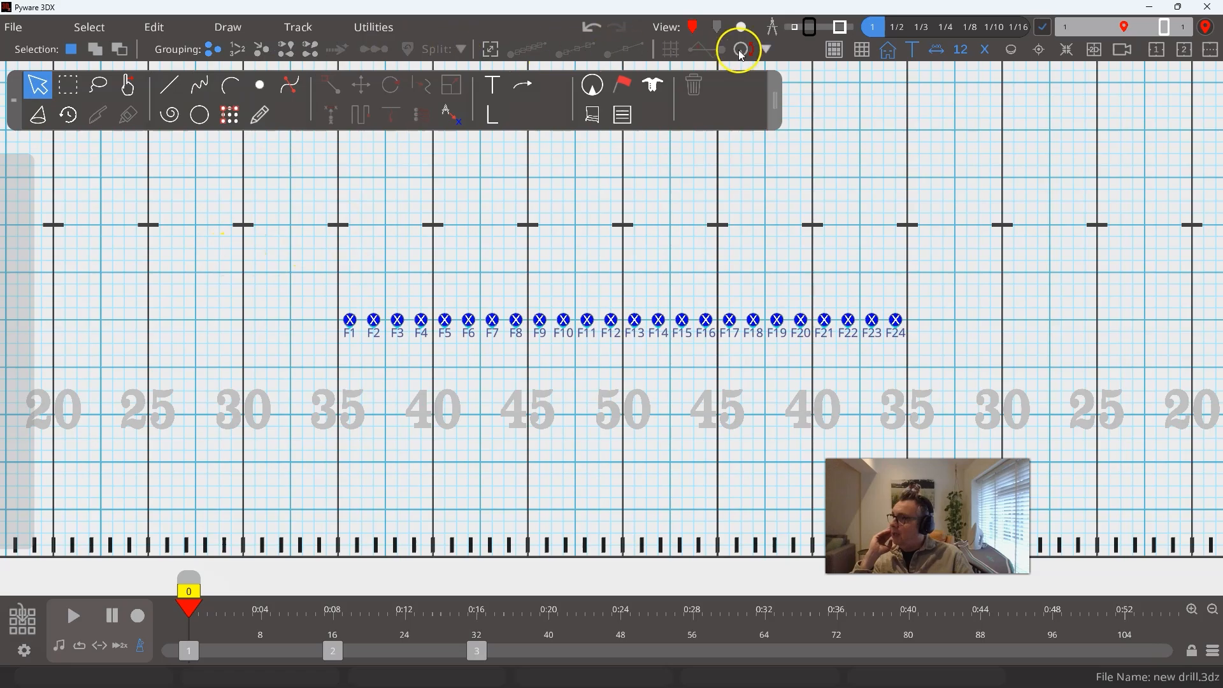
# Select the full line of performers and go to set 2 at count 16.
pyautogui.moveTo(306, 278); pyautogui.dragTo(931, 363)
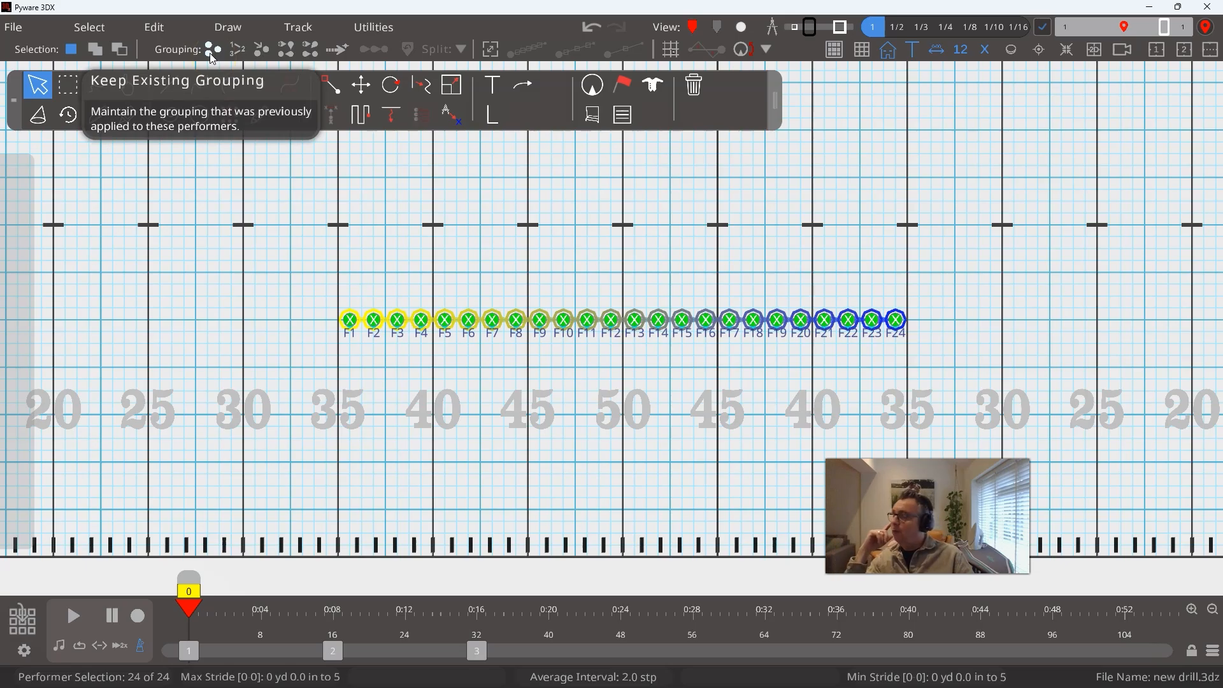
pyautogui.click(279, 391)
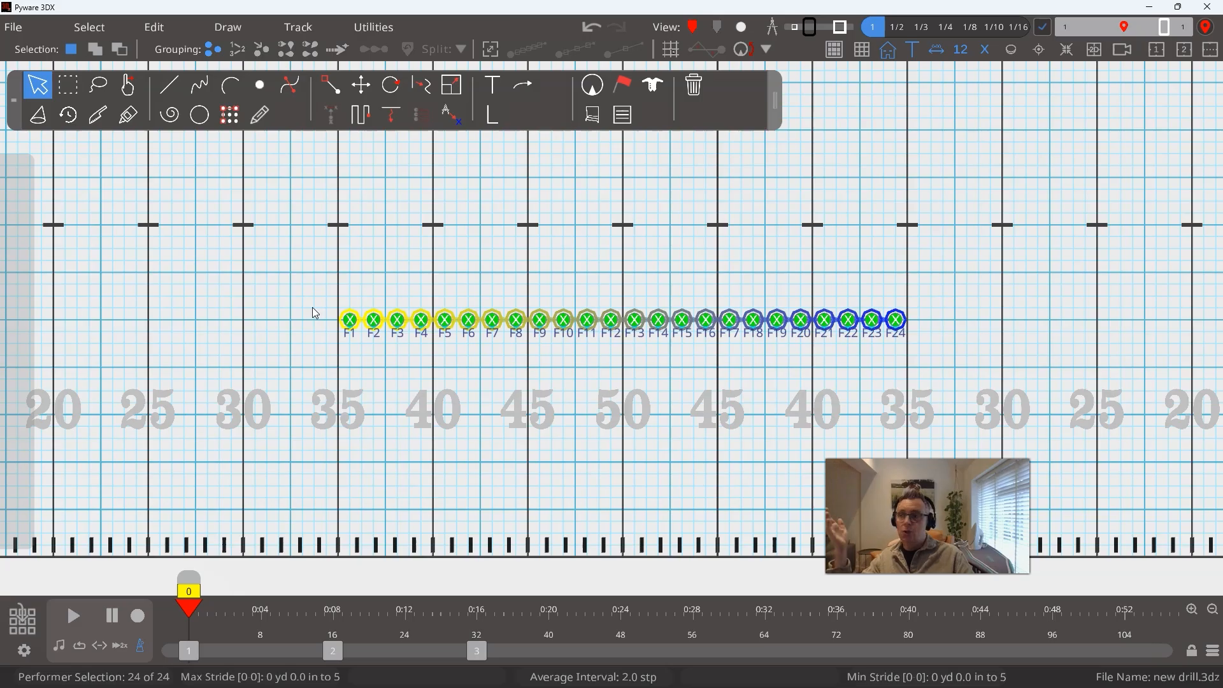
pyautogui.click(336, 650)
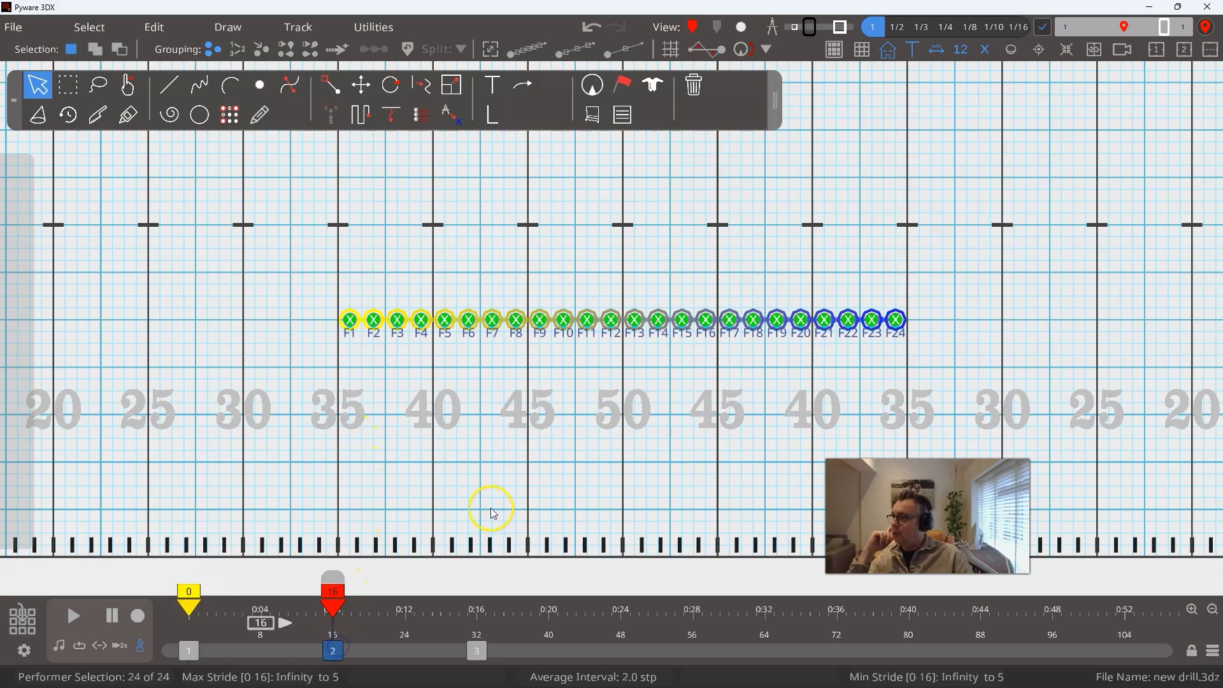
# Try an arc for the selected performers from the left 40-yard line to the right one, peaking above the 50, without assigning it.
pyautogui.click(229, 85)
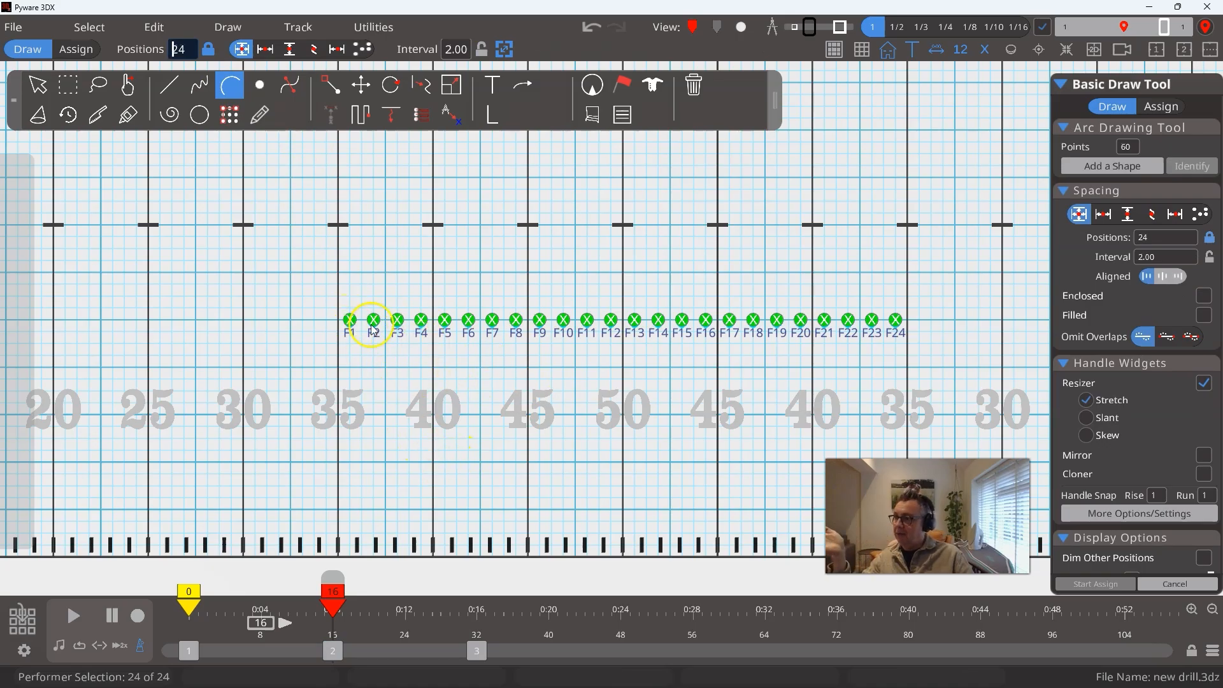
pyautogui.click(432, 462)
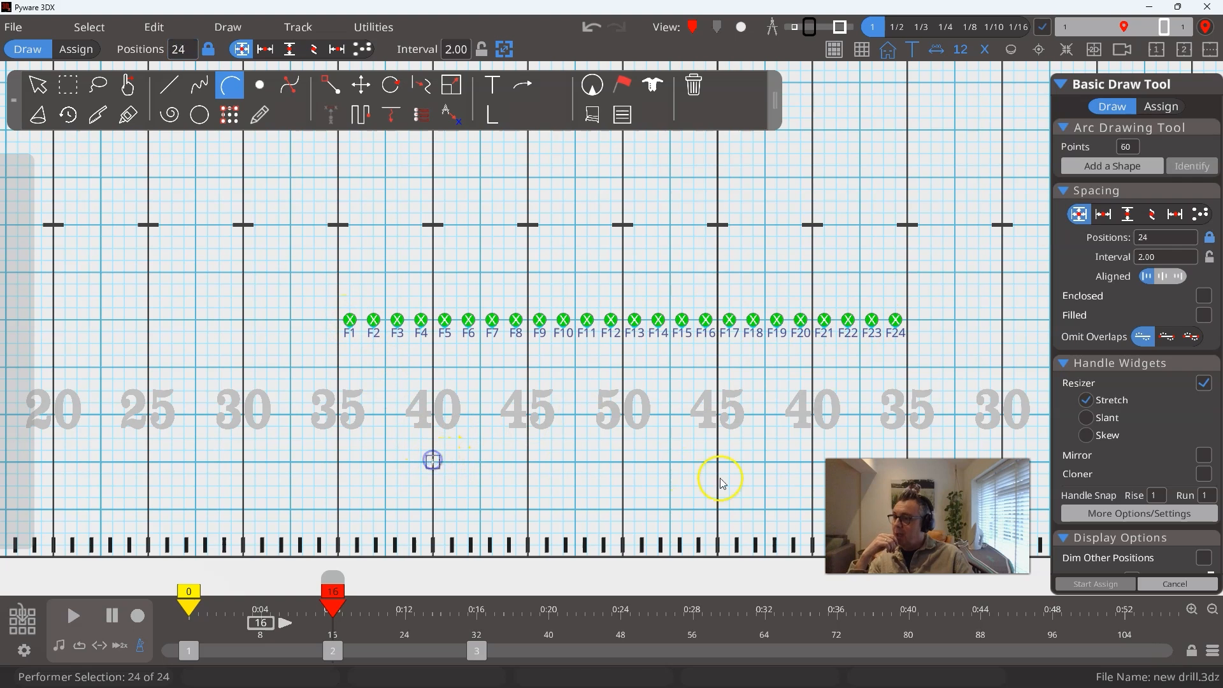
pyautogui.click(813, 462)
pyautogui.click(624, 180)
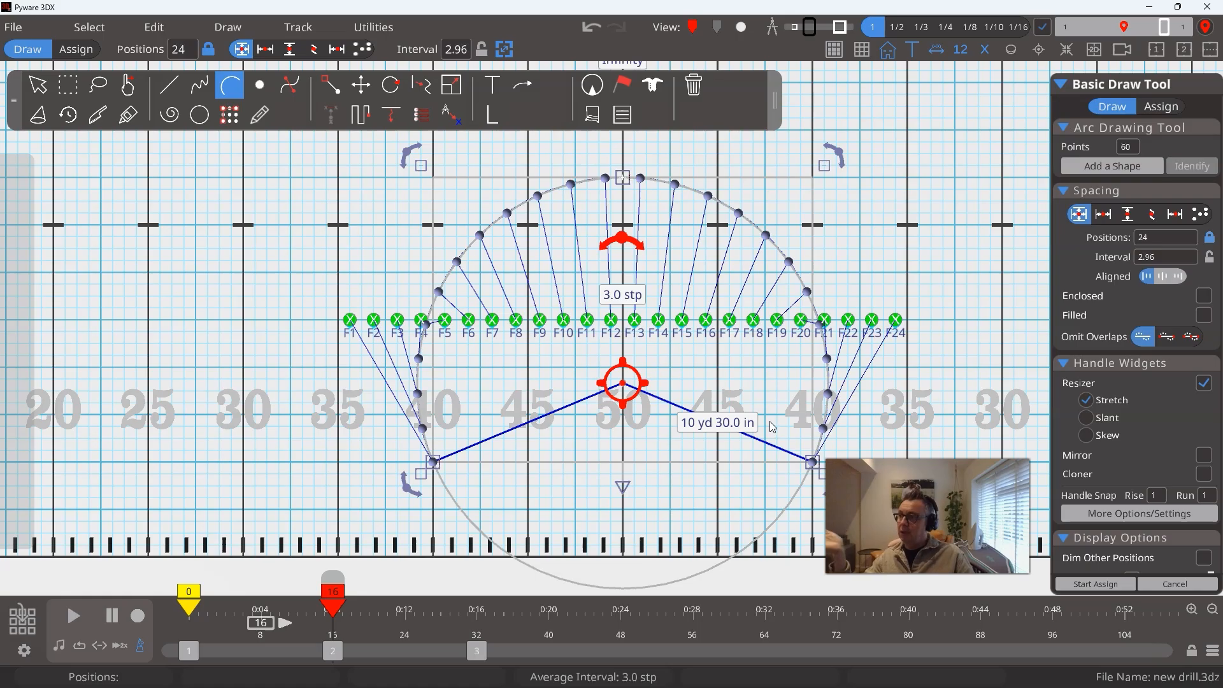
pyautogui.click(38, 85)
# Try an arc drawn from the right 40-yard line to the left, and reverse its group order during assignment.
pyautogui.click(231, 101)
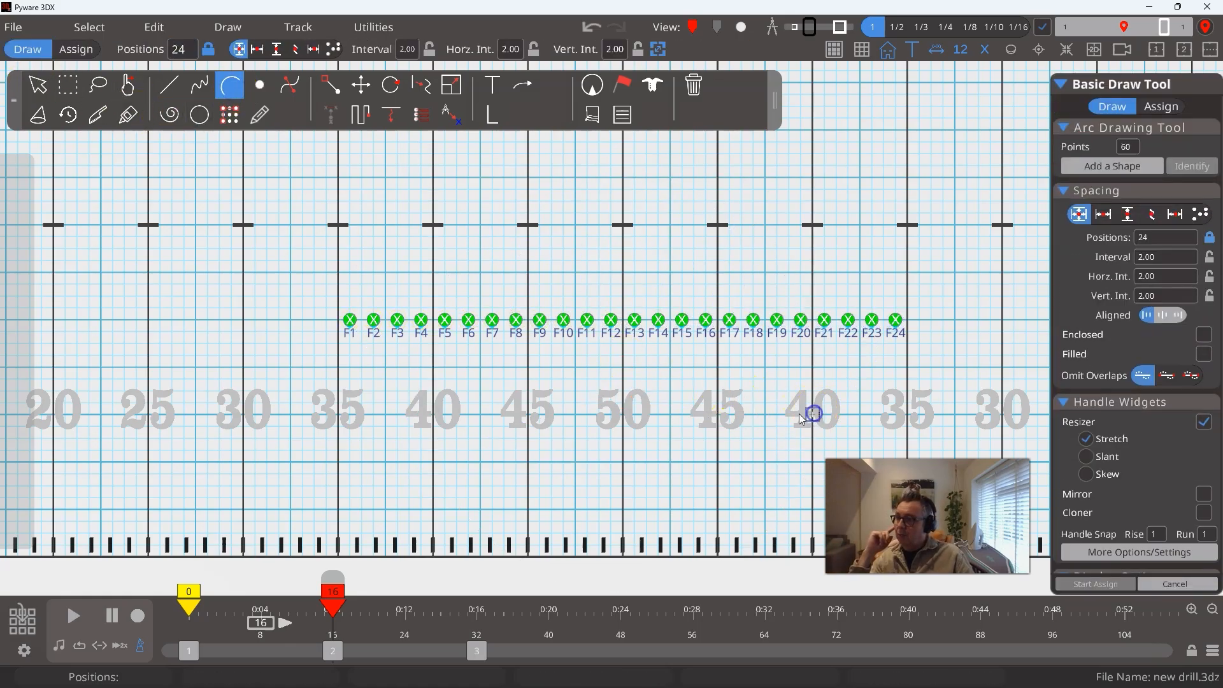
pyautogui.click(432, 413)
pyautogui.click(622, 179)
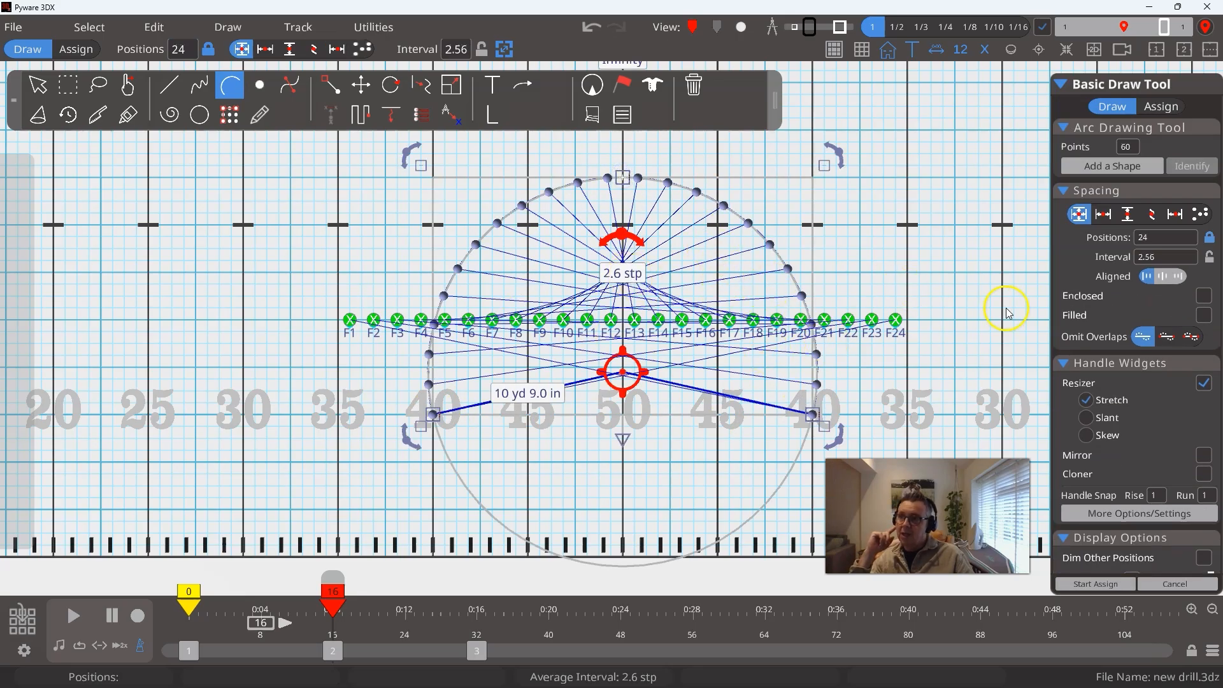
pyautogui.click(1094, 583)
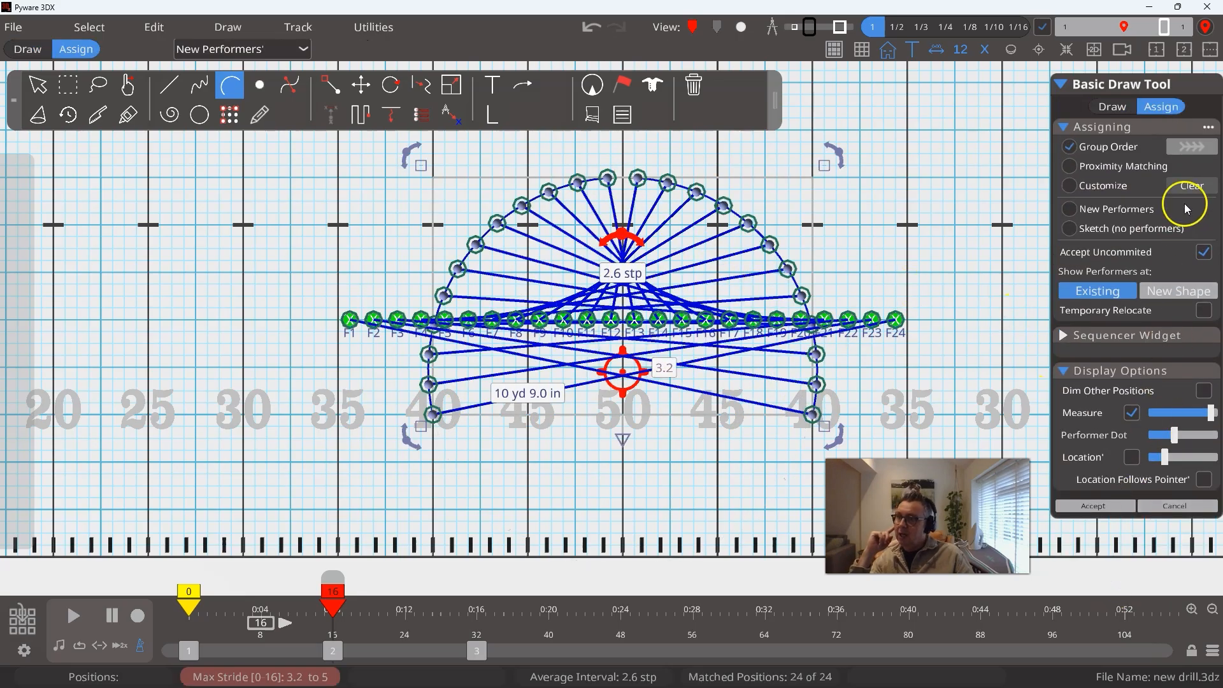
pyautogui.click(1191, 149)
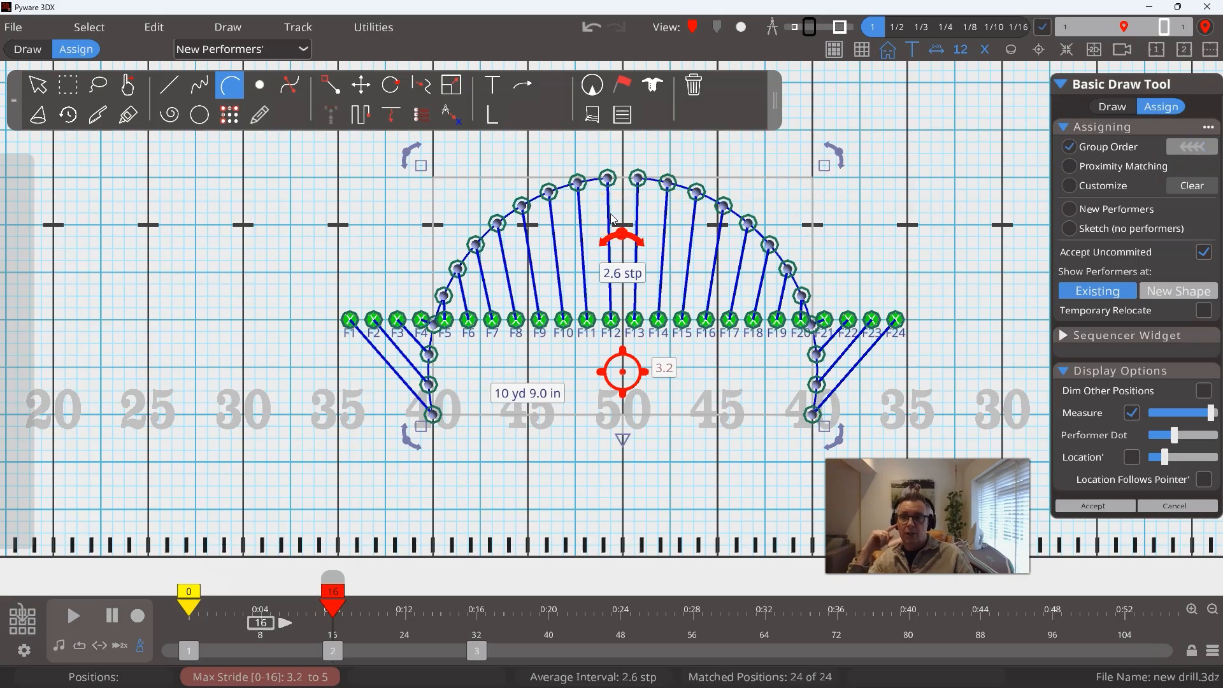
pyautogui.click(39, 84)
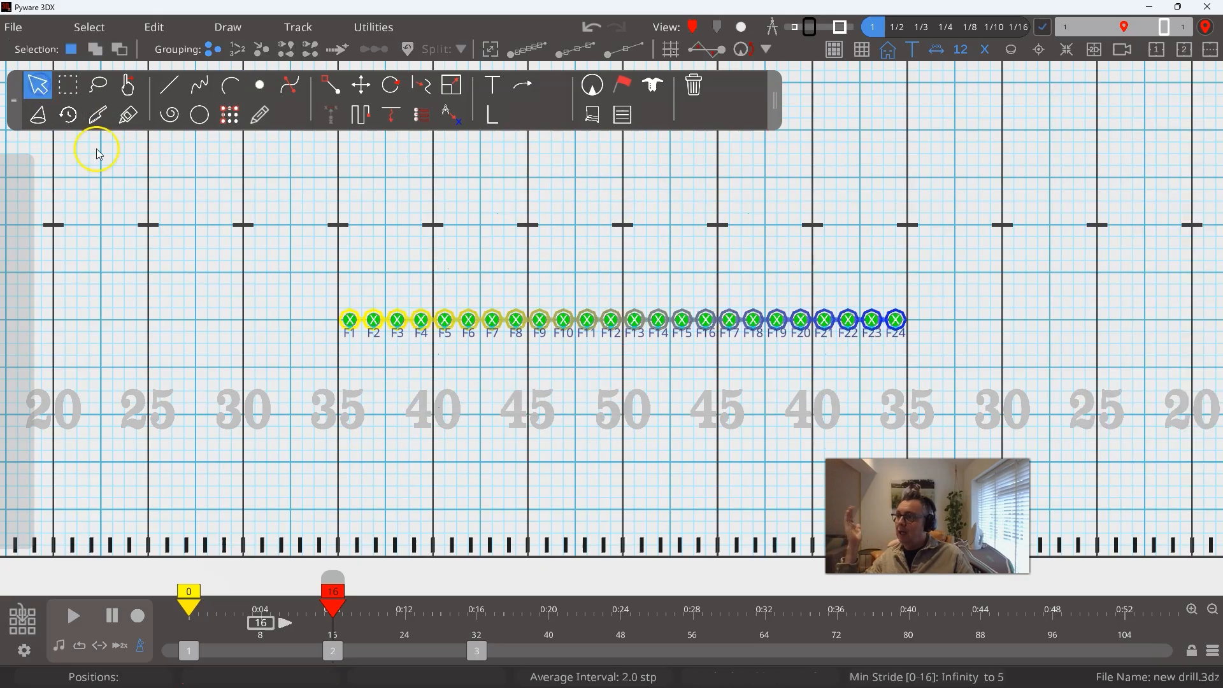
# Clear the selection, switch from keeping the existing grouping to the neighbouring grouping option, and reselect all 24 performers.
pyautogui.click(770, 271)
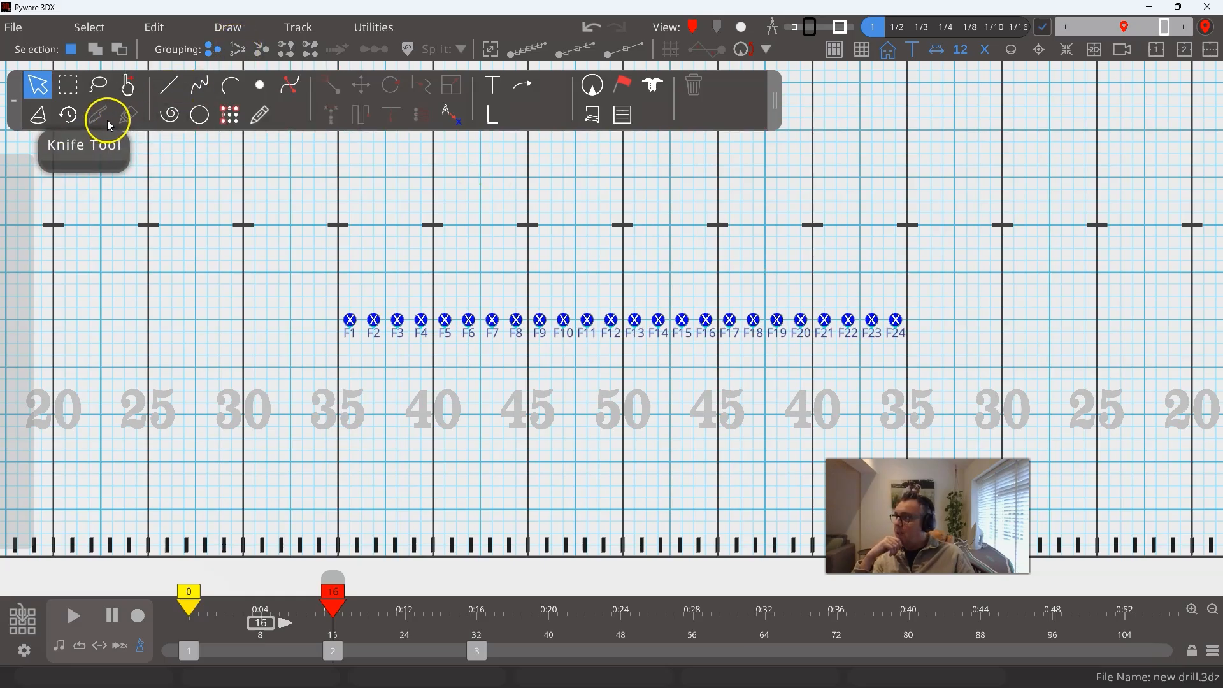
pyautogui.click(238, 51)
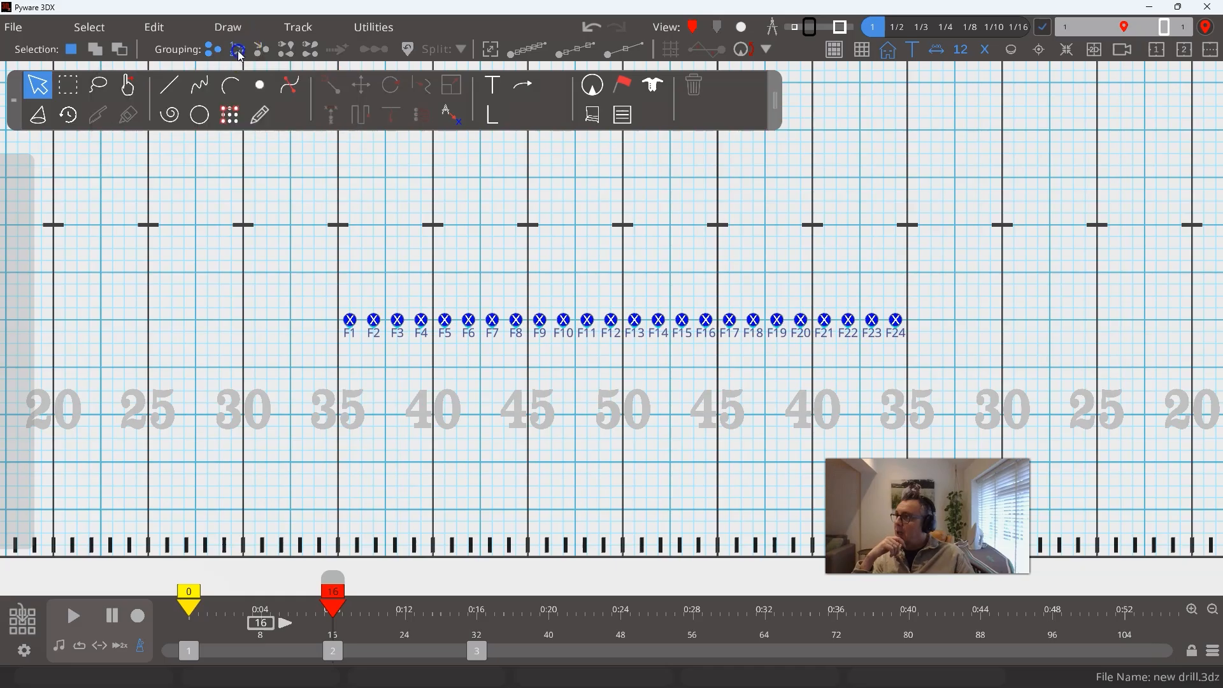
pyautogui.moveTo(319, 300); pyautogui.dragTo(914, 352)
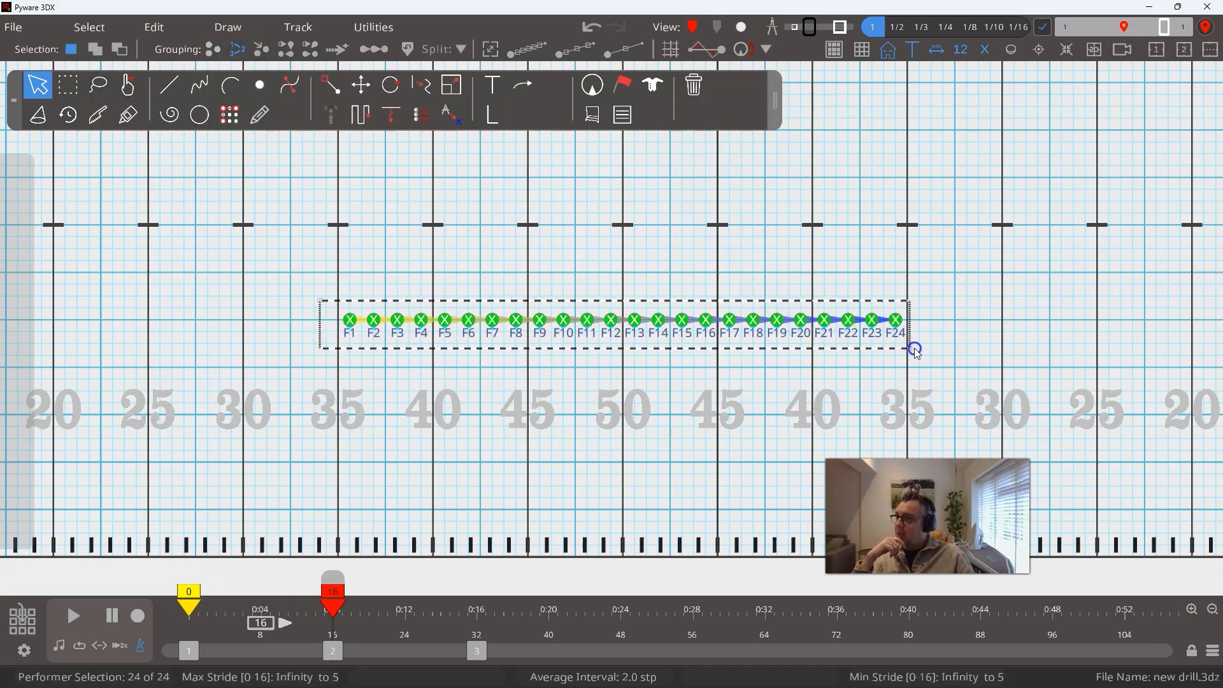
# Deselect performers F1 to F5 and every odd-numbered performer from F7 to F23.
pyautogui.click(349, 319)
pyautogui.click(374, 319)
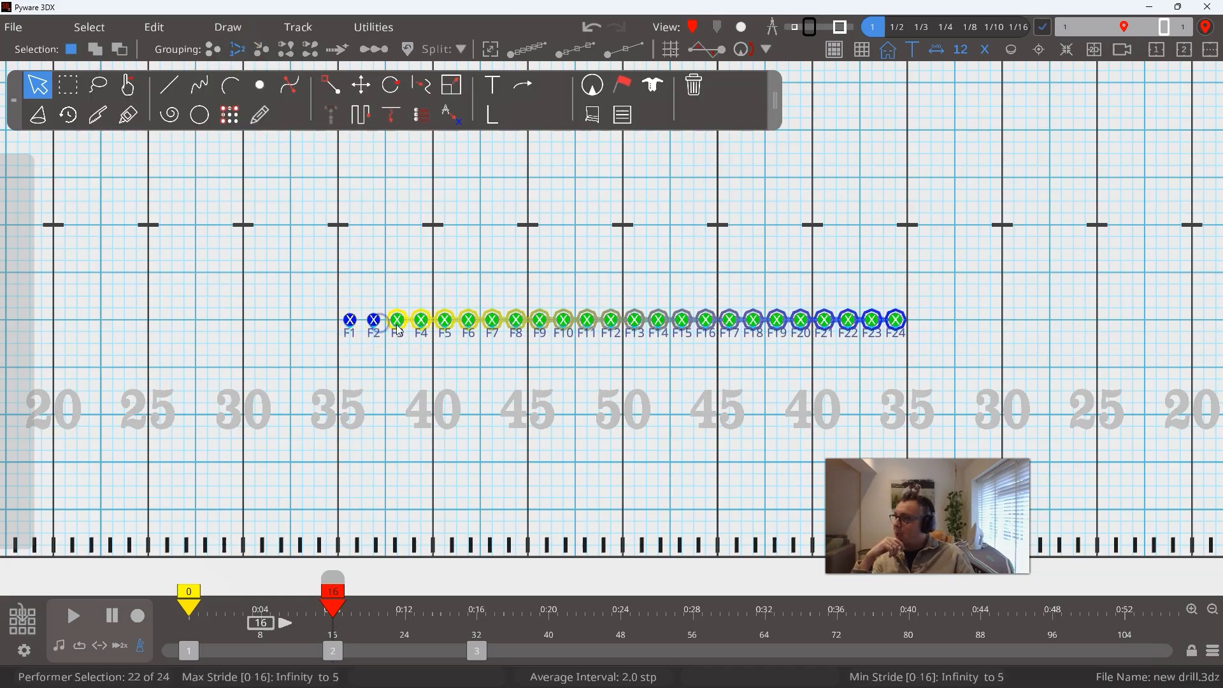
pyautogui.click(397, 320)
pyautogui.click(421, 321)
pyautogui.click(444, 320)
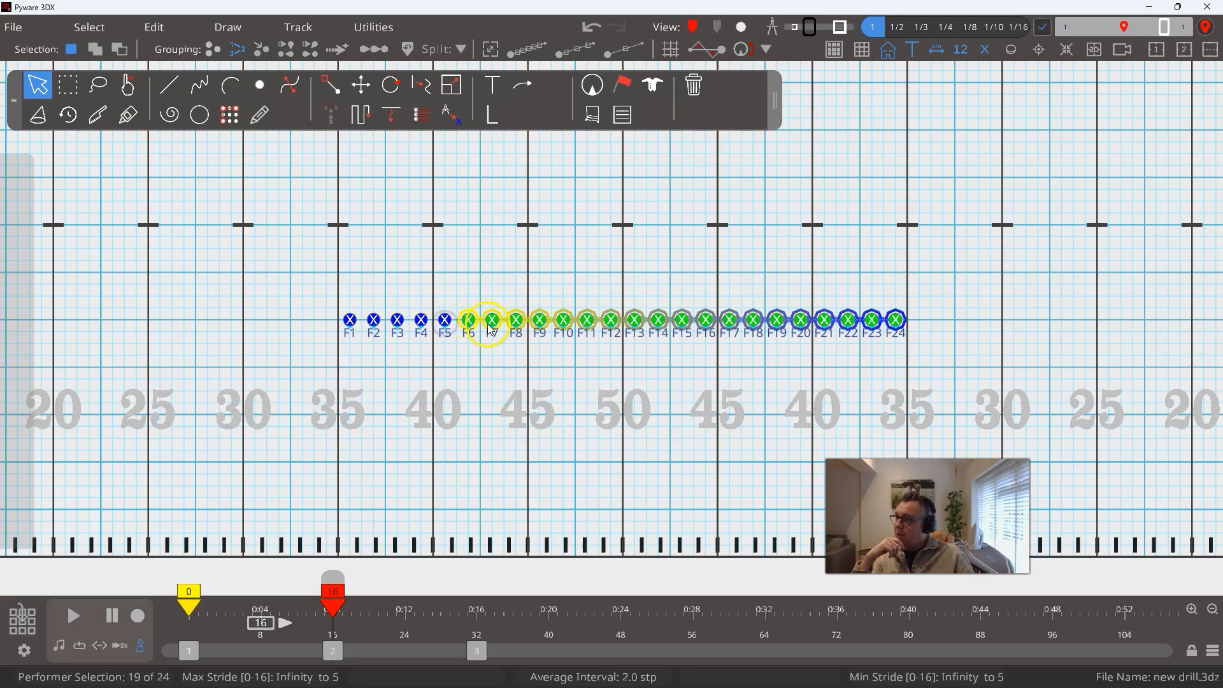
pyautogui.click(493, 320)
pyautogui.click(540, 320)
pyautogui.click(587, 320)
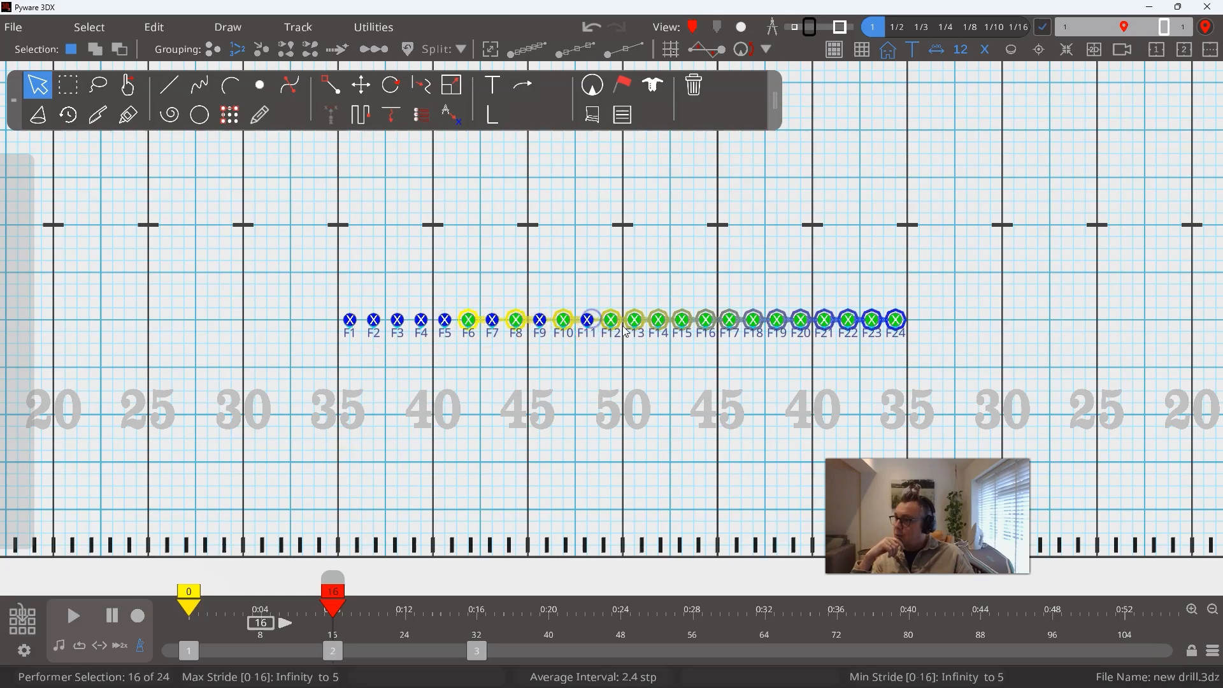
pyautogui.click(635, 320)
pyautogui.click(682, 320)
pyautogui.click(730, 320)
pyautogui.click(777, 321)
pyautogui.click(824, 320)
pyautogui.click(872, 320)
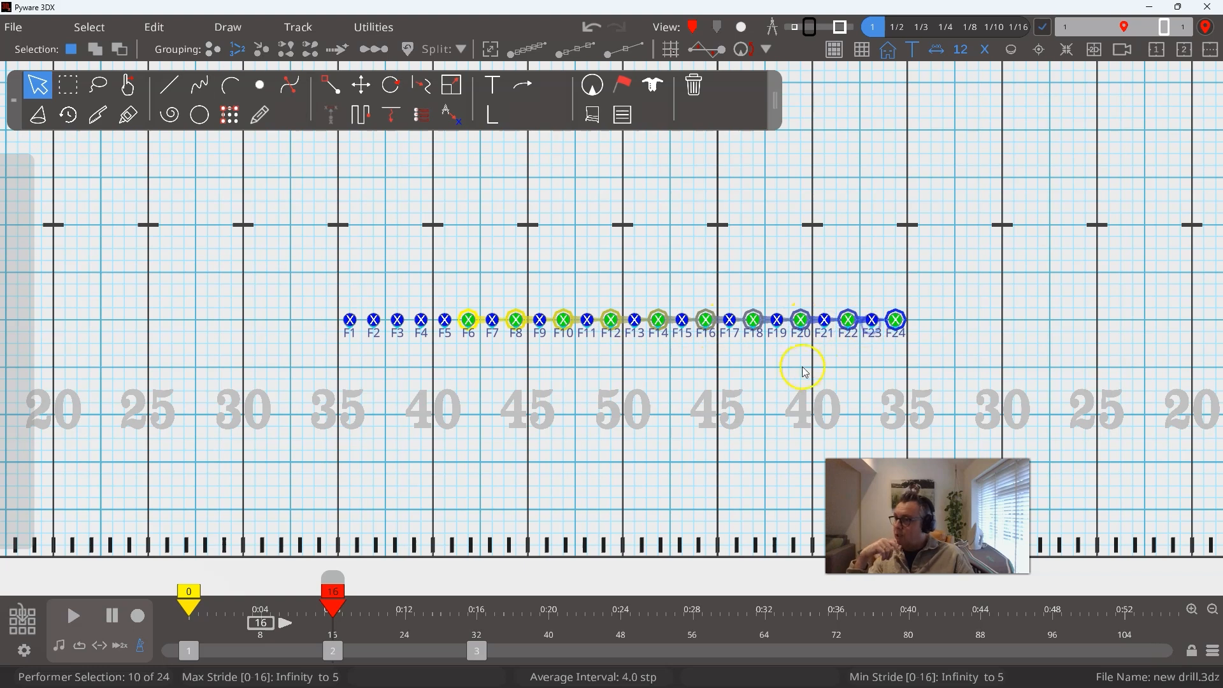
# Reselect all 24 performers, group them by angle, and try the direction arrow above the 50-yard line and just left of F1.
pyautogui.click(375, 321)
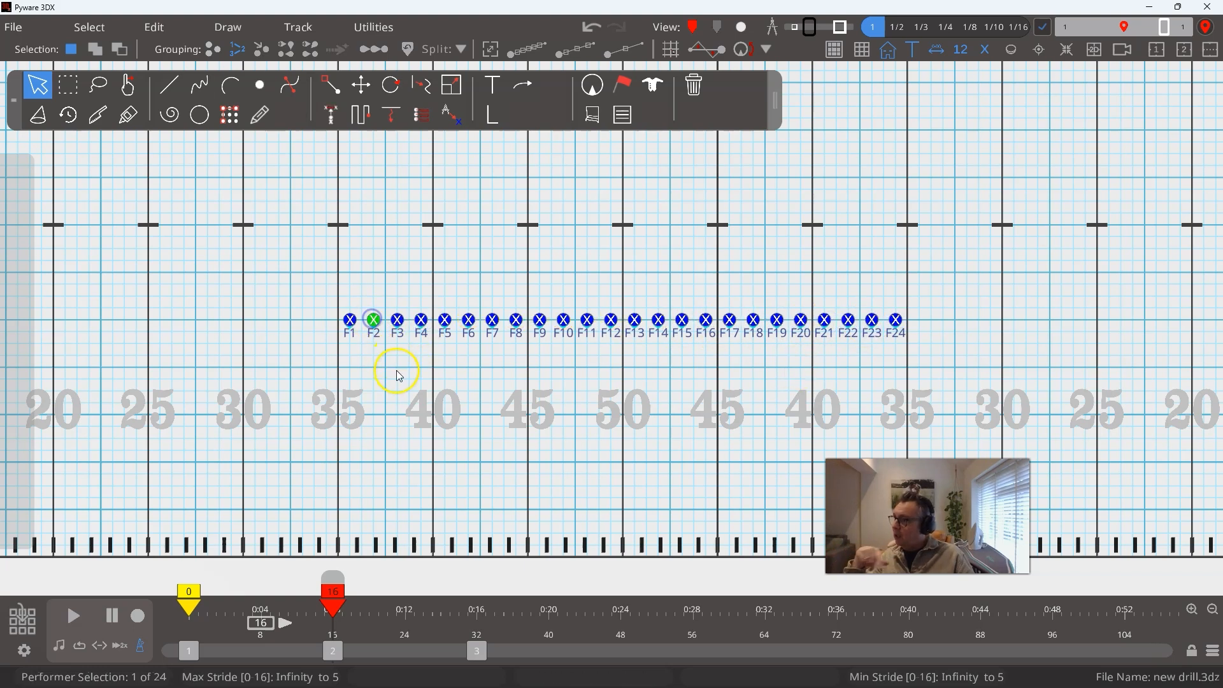
pyautogui.click(396, 368)
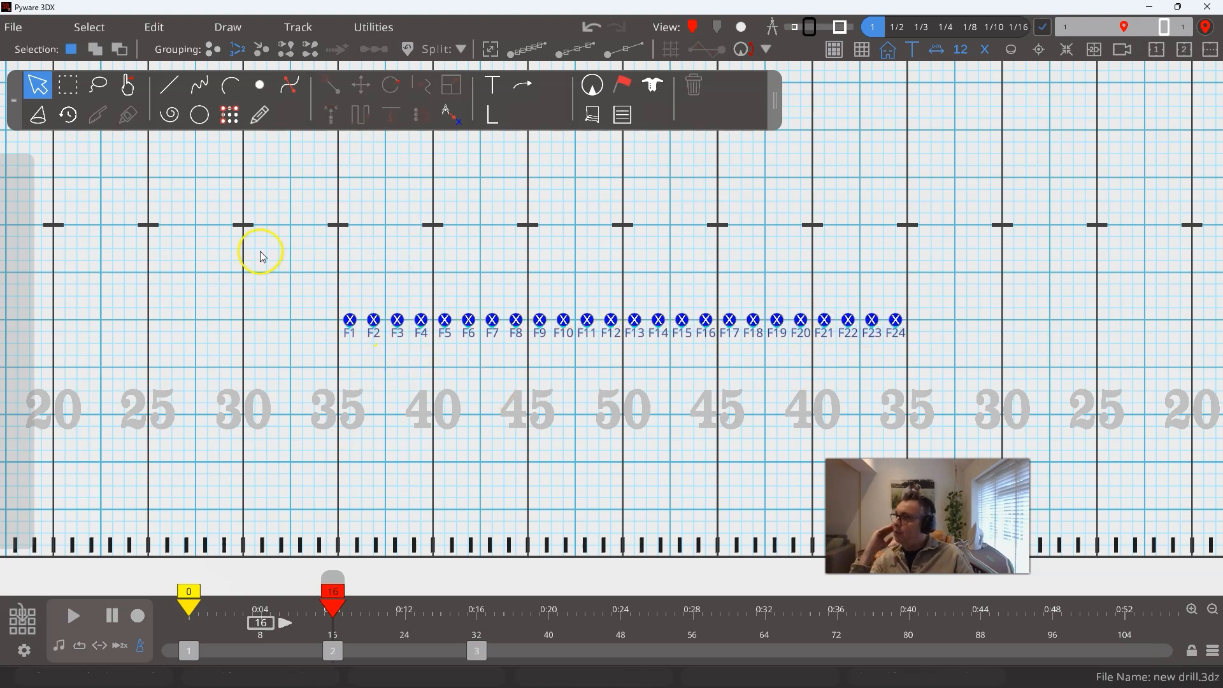
pyautogui.moveTo(263, 257); pyautogui.dragTo(1108, 341)
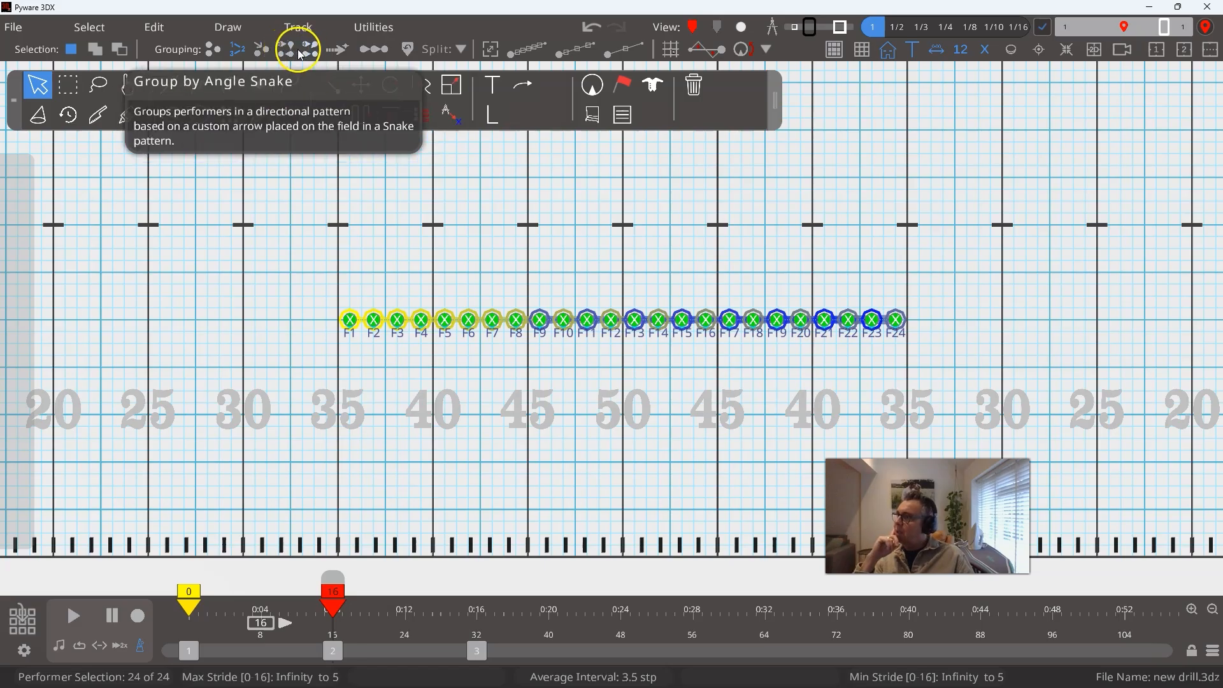
pyautogui.click(258, 49)
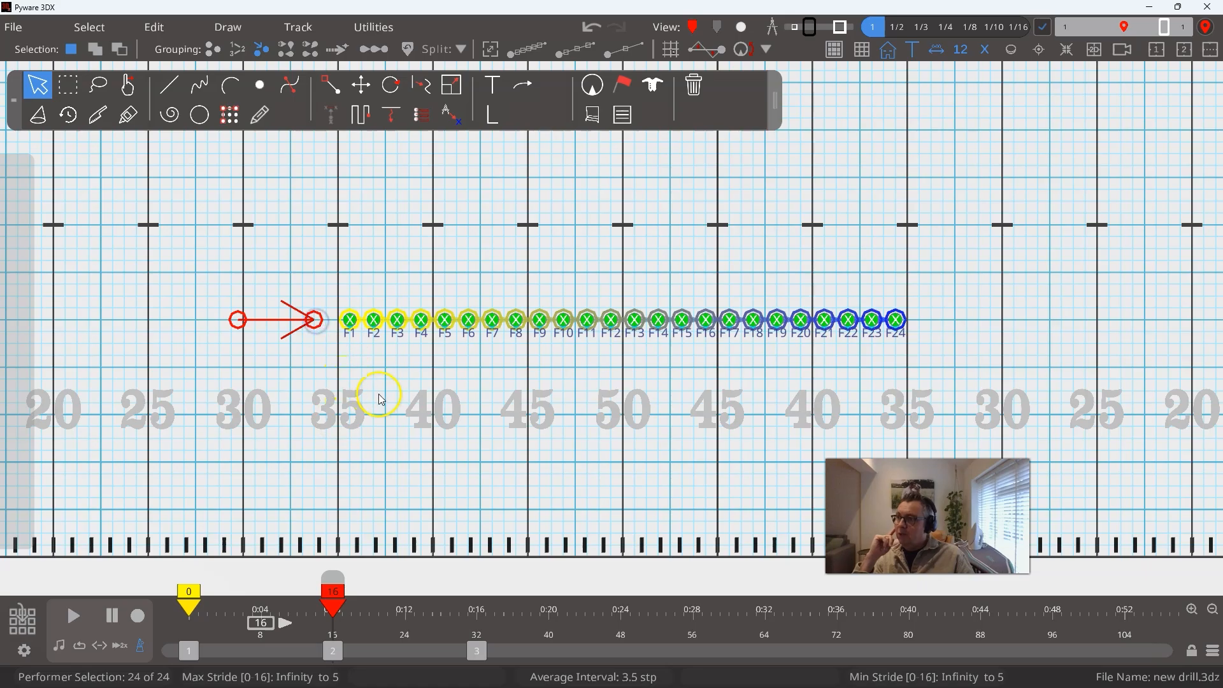
pyautogui.moveTo(320, 325); pyautogui.dragTo(624, 313)
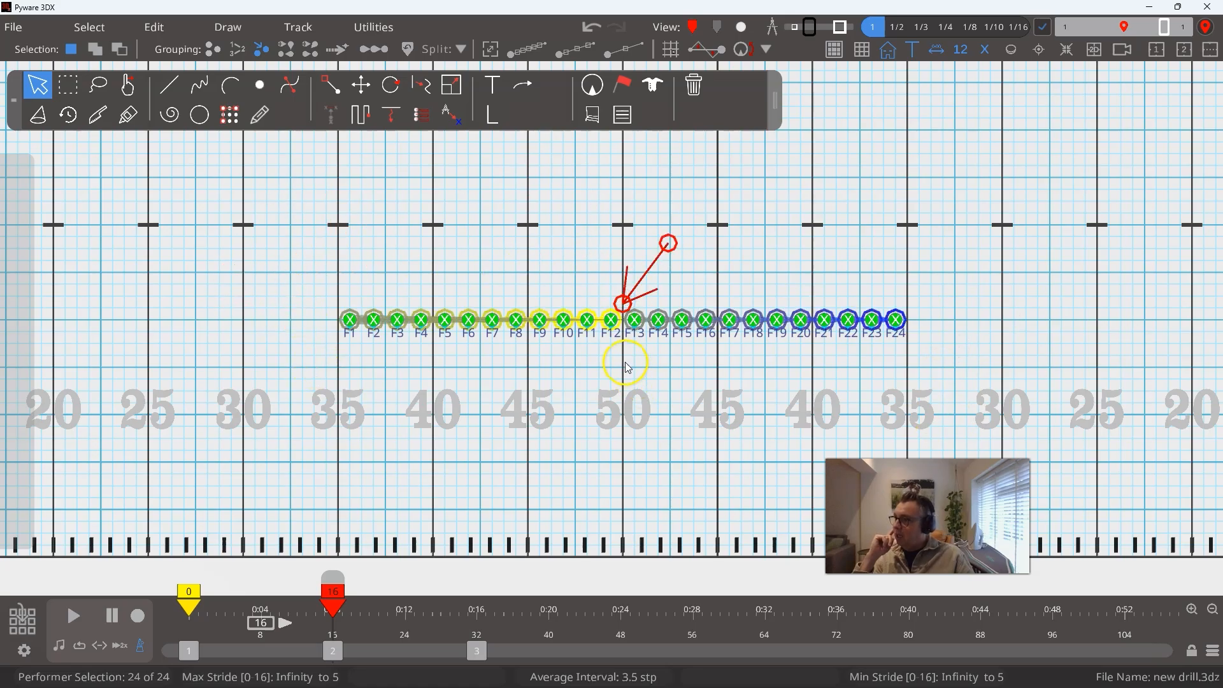
pyautogui.moveTo(625, 304); pyautogui.dragTo(325, 320)
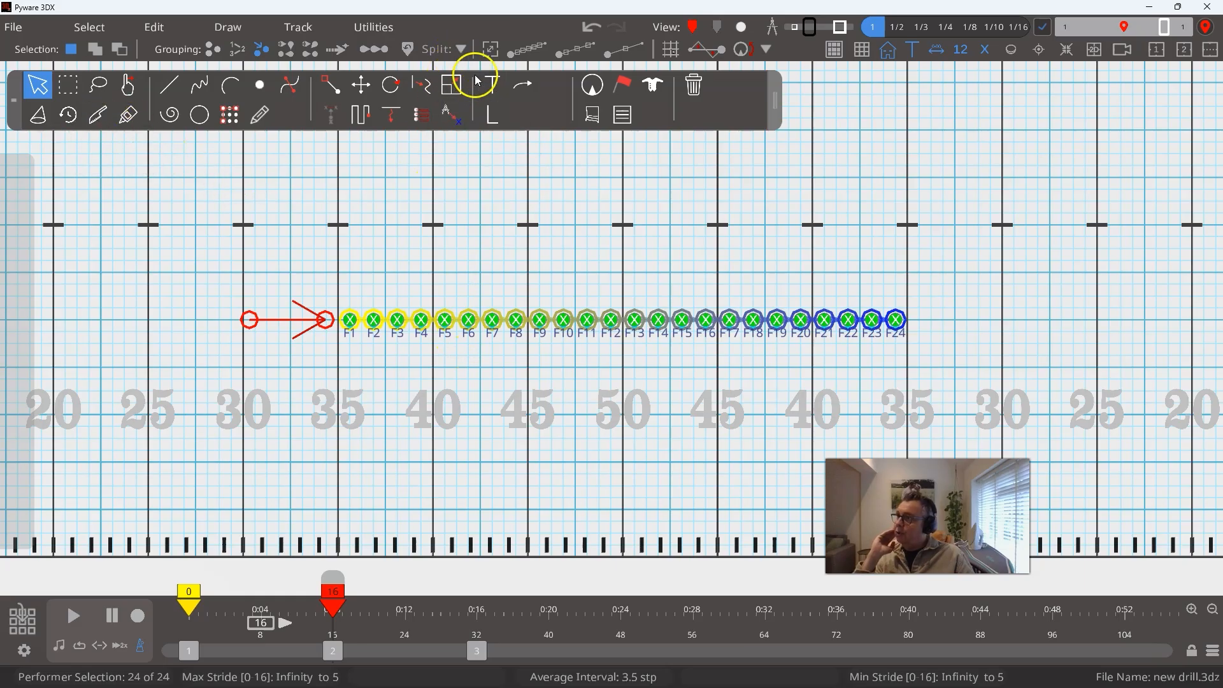
# Split the grouped line with the AB preset and select first the odd-numbered and finally the even-numbered performers.
pyautogui.click(463, 49)
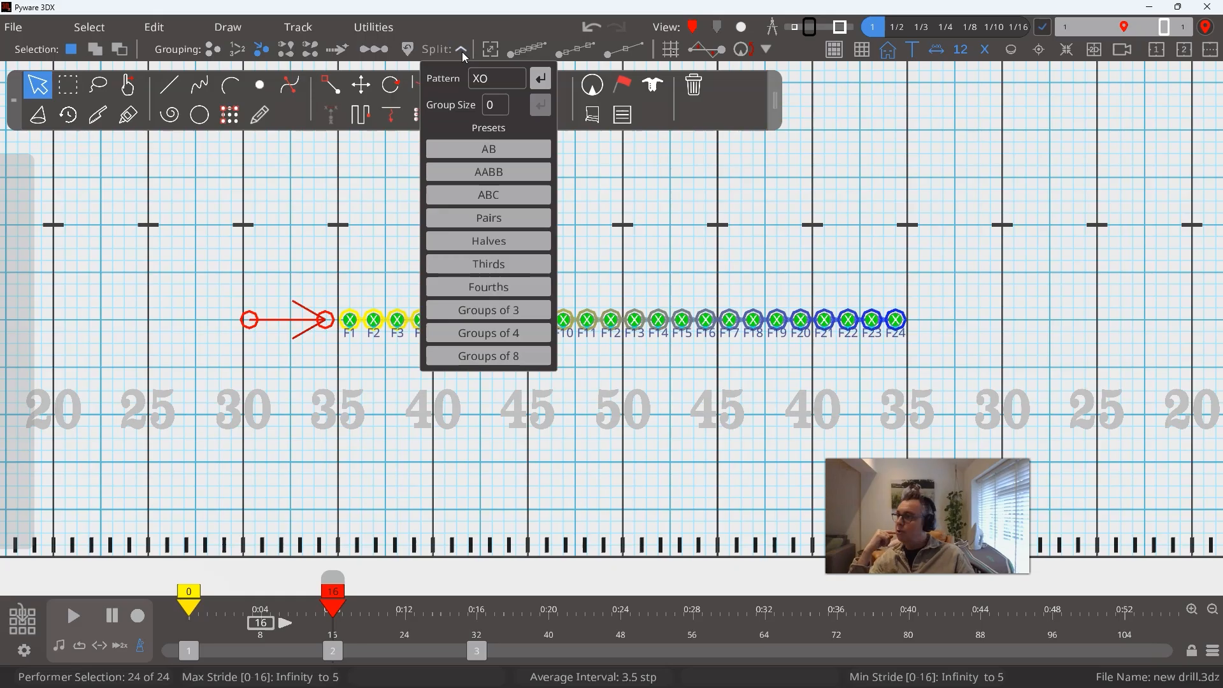
pyautogui.click(491, 151)
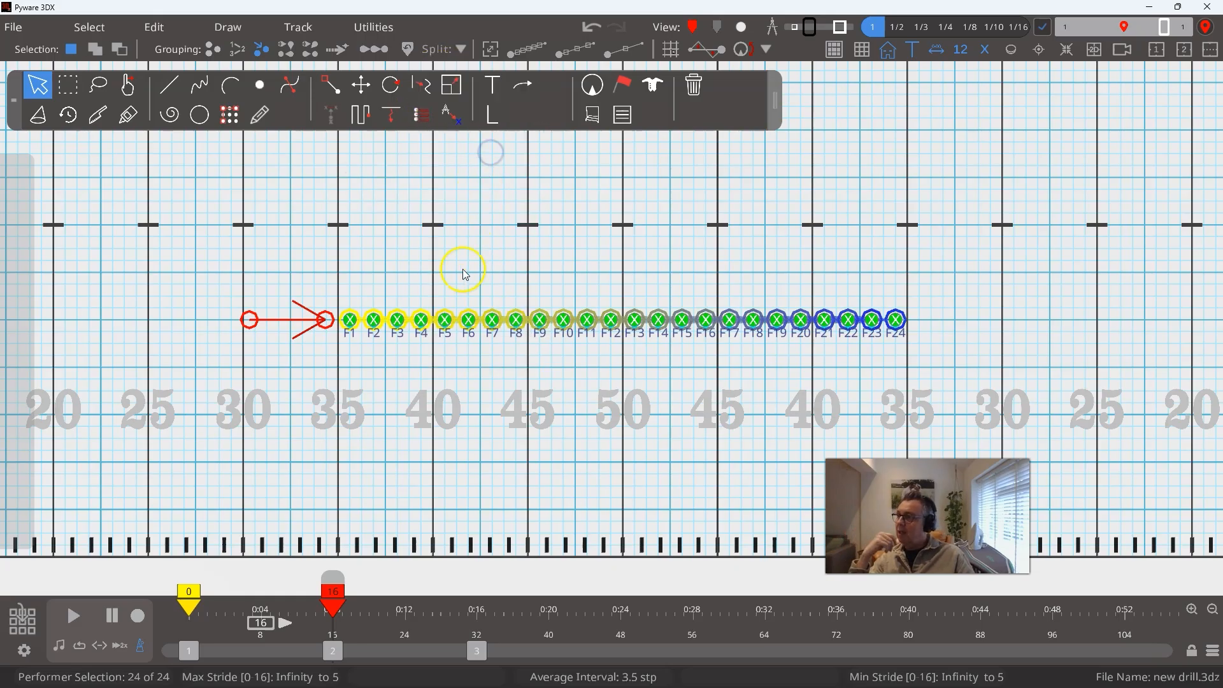
pyautogui.click(433, 262)
pyautogui.moveTo(328, 299); pyautogui.dragTo(357, 341)
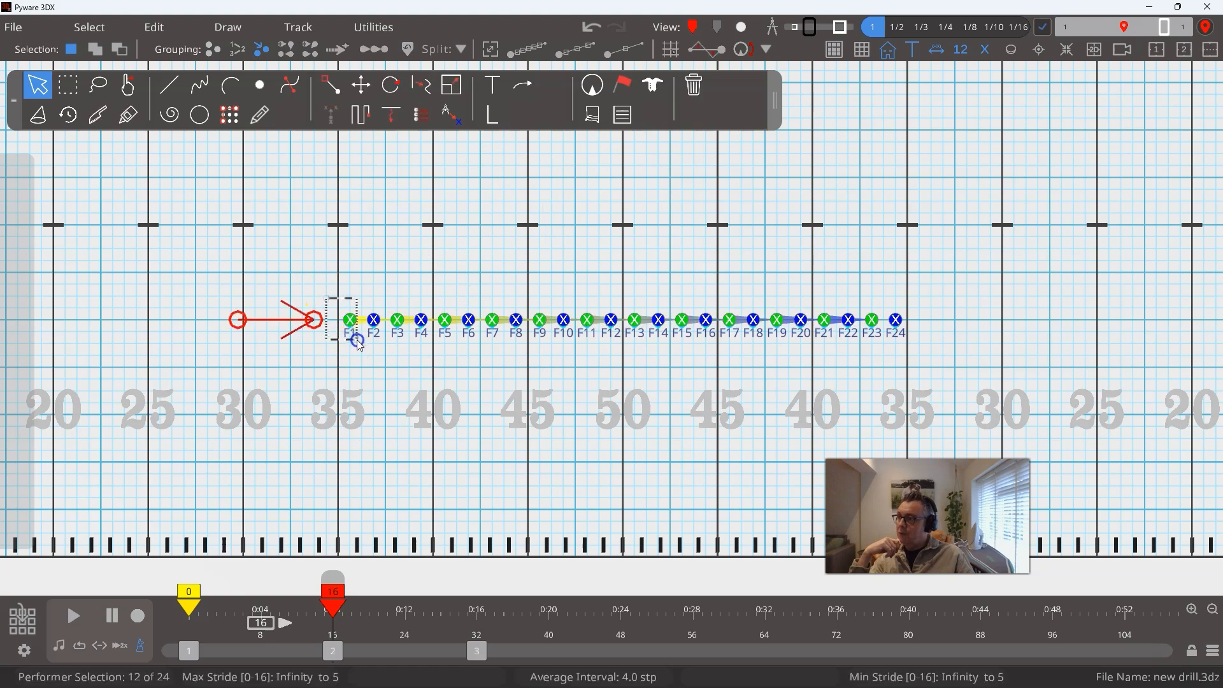
pyautogui.click(330, 273)
pyautogui.moveTo(306, 282); pyautogui.dragTo(363, 349)
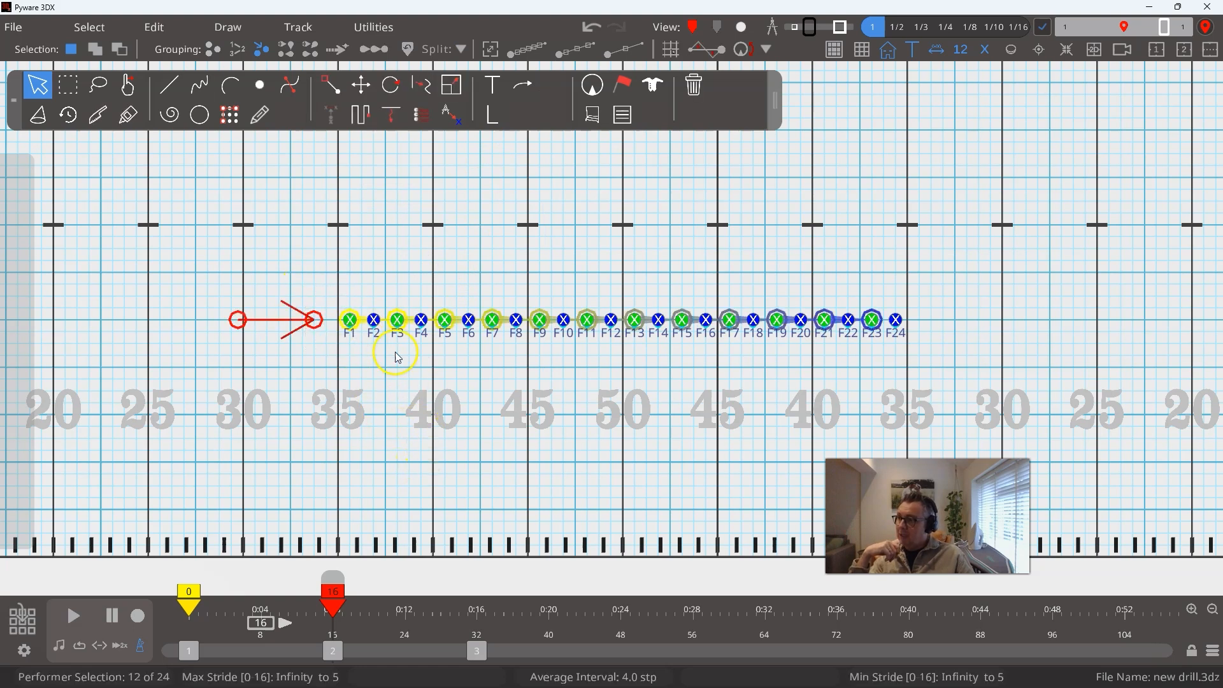
pyautogui.moveTo(368, 293); pyautogui.dragTo(394, 335)
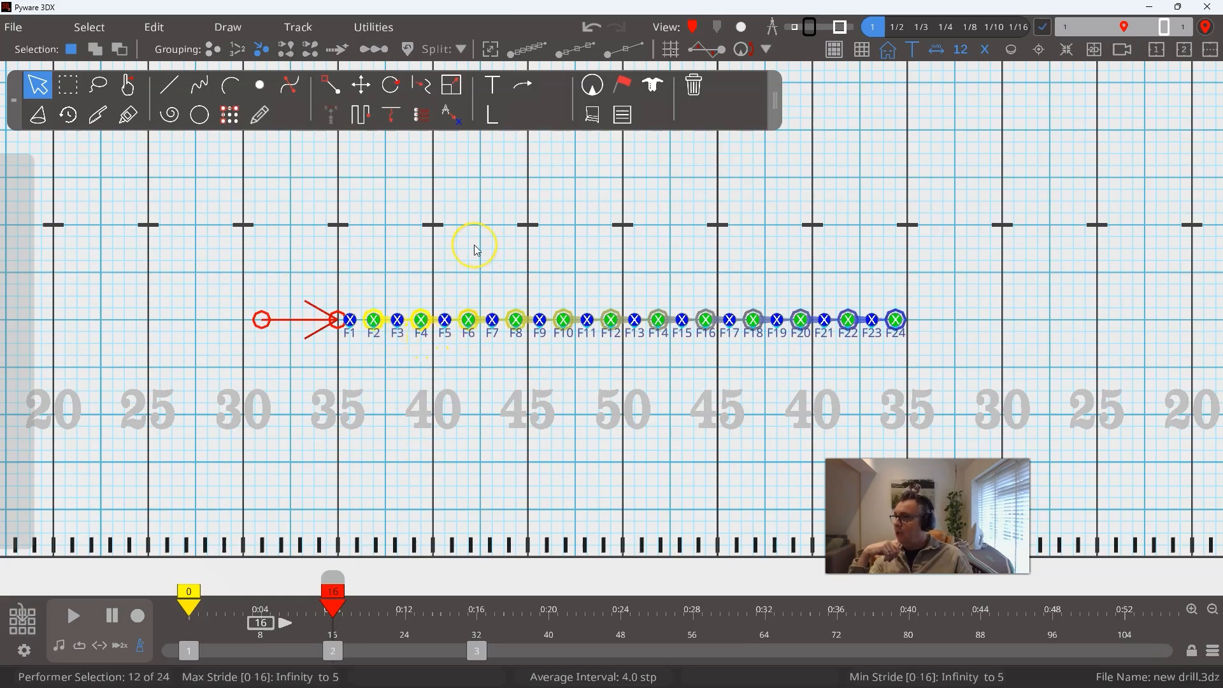
# Move the even-numbered performers 4 steps toward the front sideline and 2 steps left, directly below the odd-numbered ones.
pyautogui.press('Down')
pyautogui.press('Down')
pyautogui.press('Down')
pyautogui.press('Down')
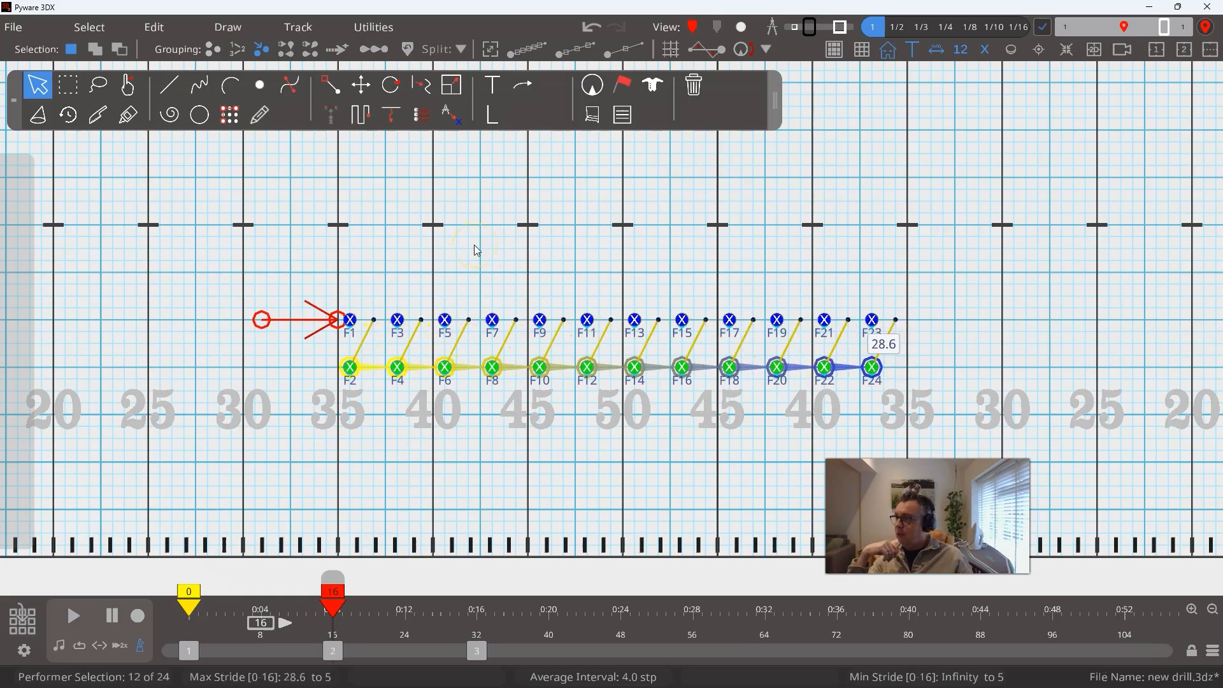
# Push all 24 performers 7 steps right and 4 steps toward the front sideline, placing F1 and F2 on the left 40-yard line.
pyautogui.click(473, 250)
pyautogui.hotkey('ctrl', 'a')
pyautogui.click(360, 84)
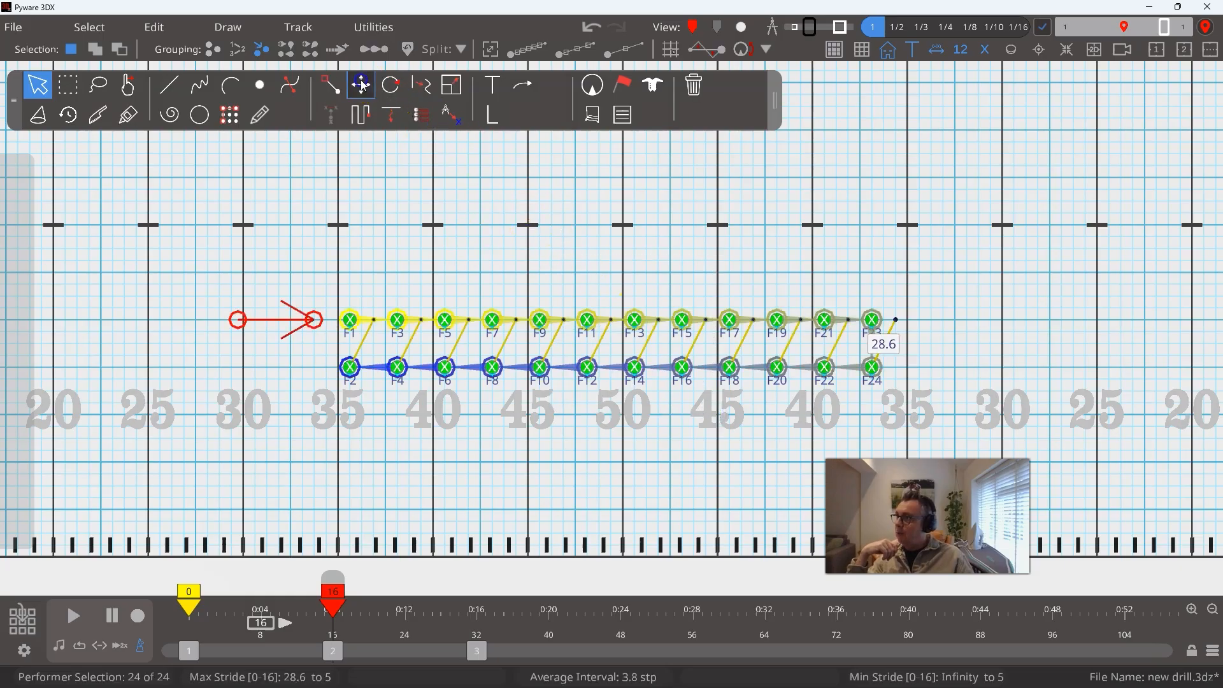
pyautogui.press('Right')
pyautogui.press('Right')
pyautogui.press('Right')
pyautogui.press('Right')
pyautogui.press('Right')
pyautogui.press('Right')
pyautogui.press('Right')
pyautogui.press('Right')
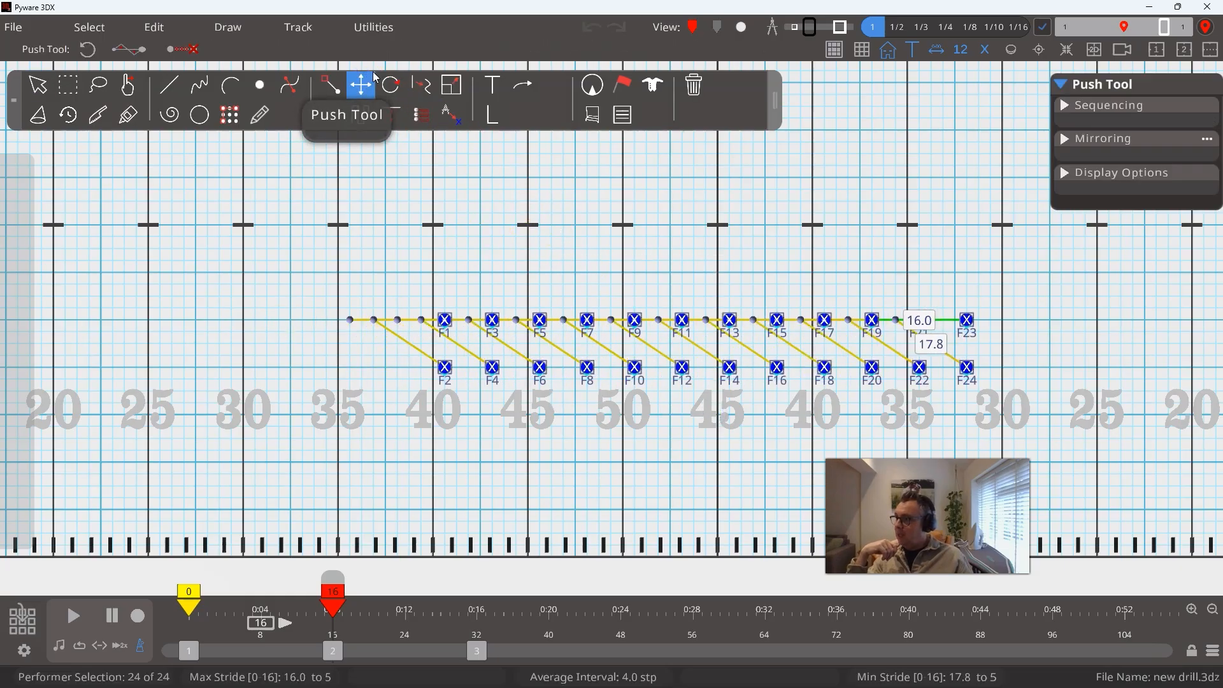
pyautogui.press('Down')
pyautogui.press('Down')
pyautogui.press('Down')
pyautogui.press('Left')
pyautogui.press('Down')
pyautogui.press('Return')
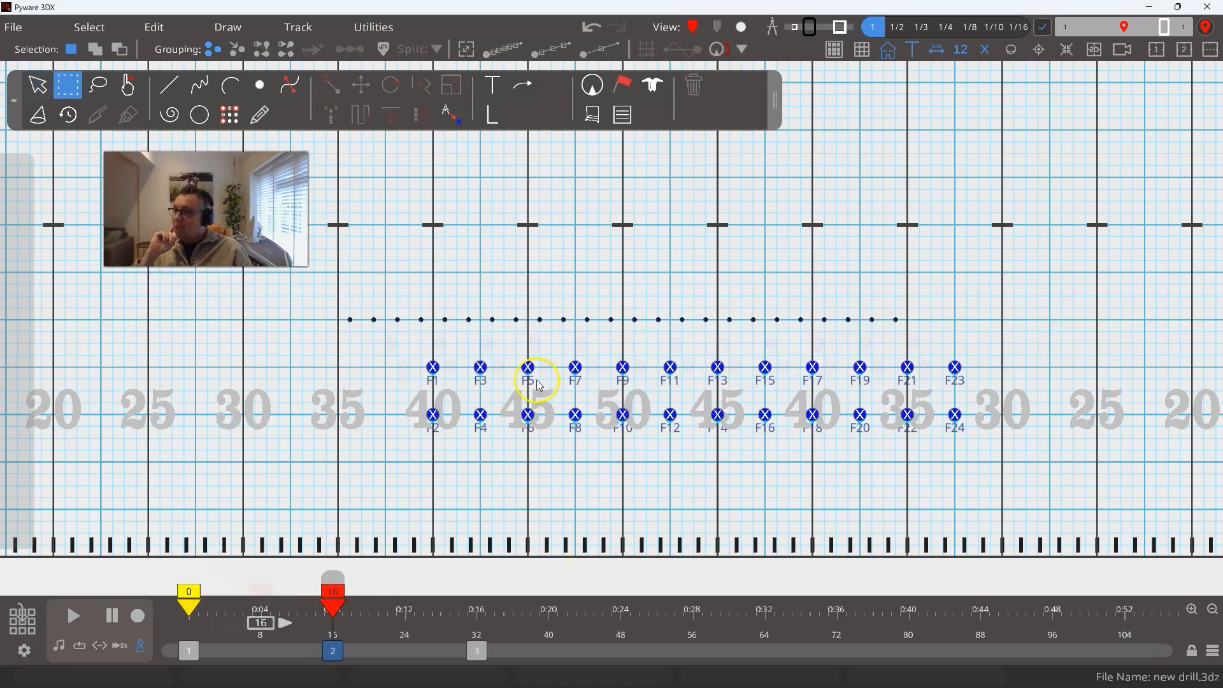
# Box-select performers F9 to F14, extend the box over all 24, and delete their transitions for counts 1 to 16.
pyautogui.moveTo(582, 309); pyautogui.dragTo(754, 500)
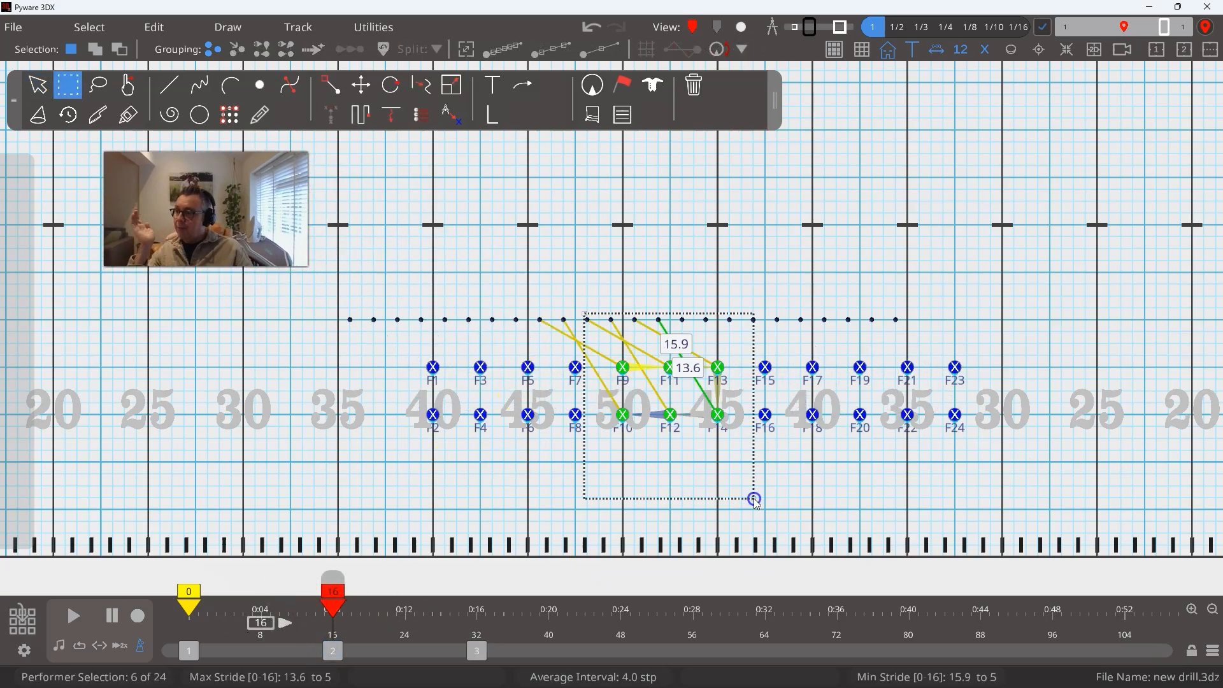
pyautogui.moveTo(348, 325); pyautogui.dragTo(616, 389)
pyautogui.moveTo(701, 407); pyautogui.dragTo(1032, 459)
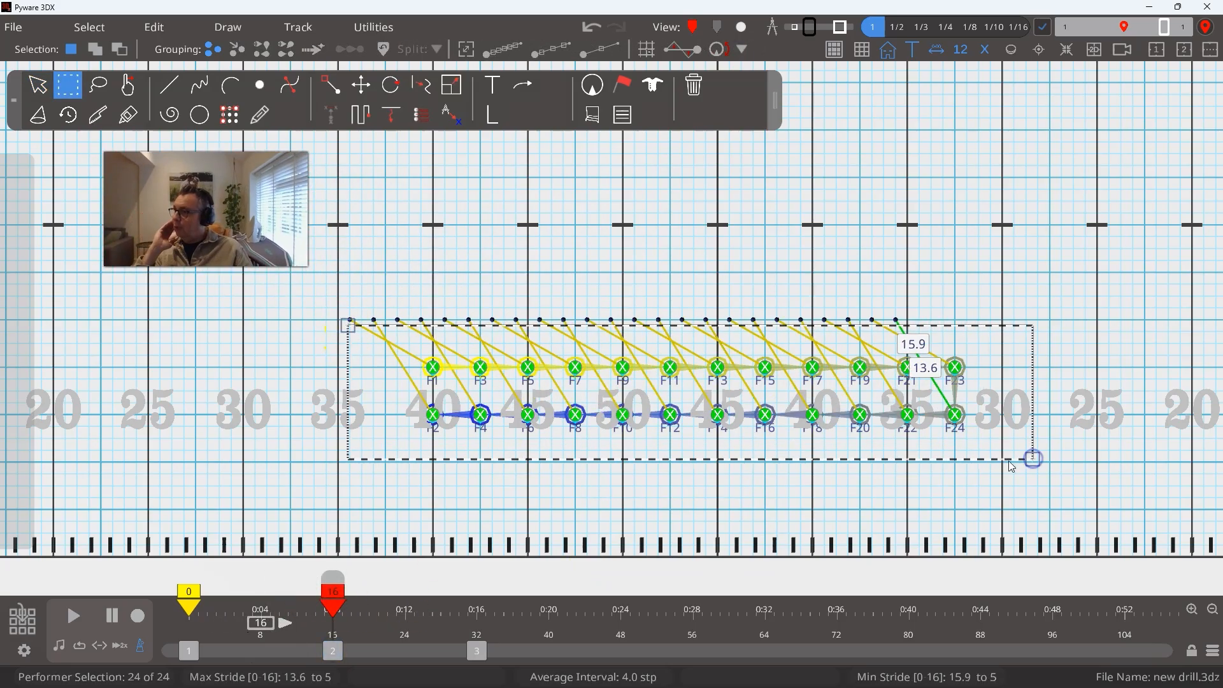
pyautogui.press('Delete')
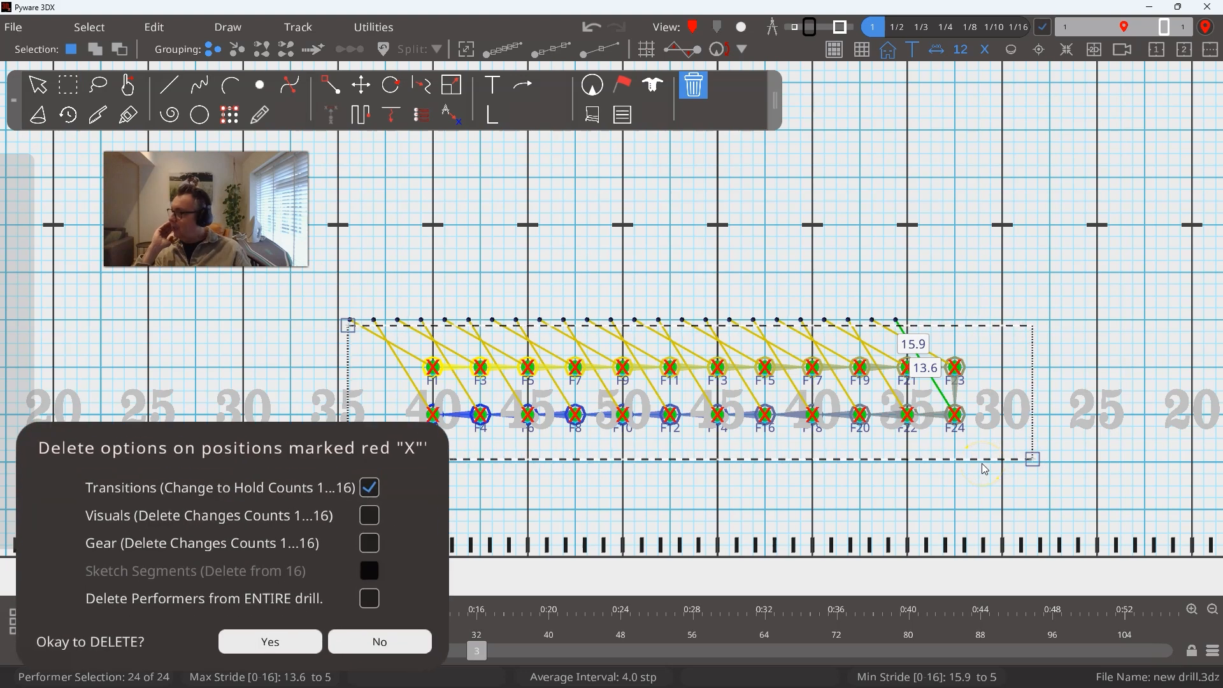
pyautogui.press('Return')
pyautogui.click(936, 455)
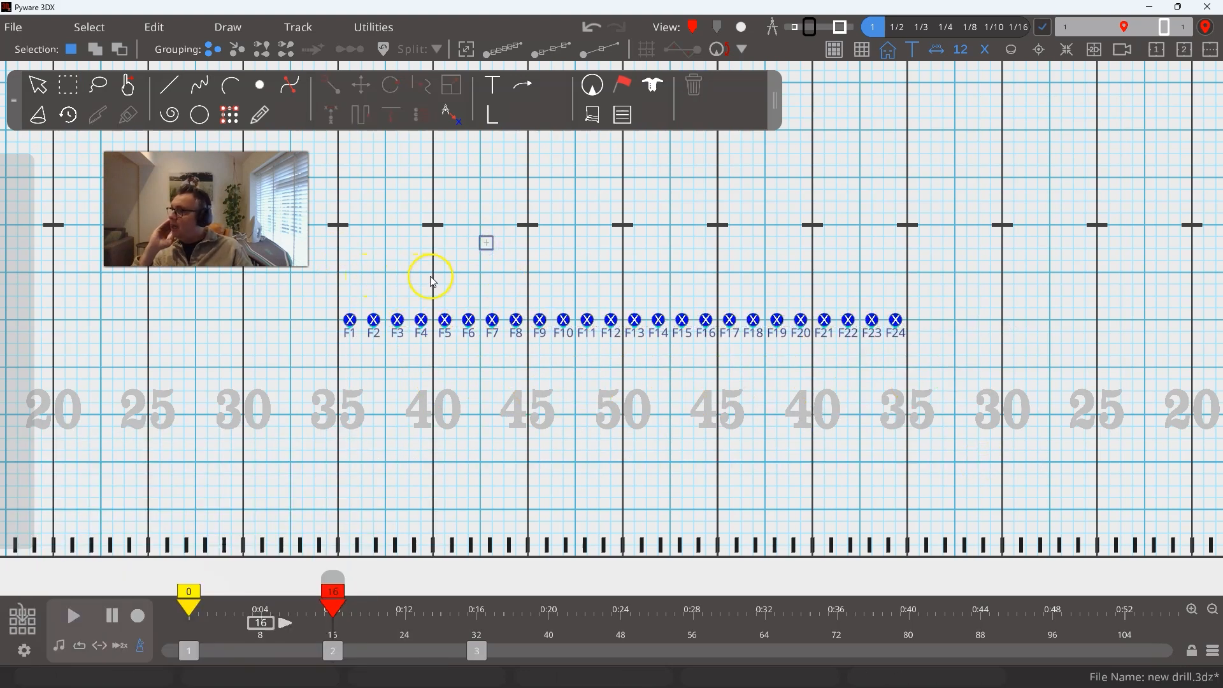
# Box-select the full line, try grouping it by angle with the arrow just left of F1, and clear the selection.
pyautogui.moveTo(273, 307); pyautogui.dragTo(1051, 347)
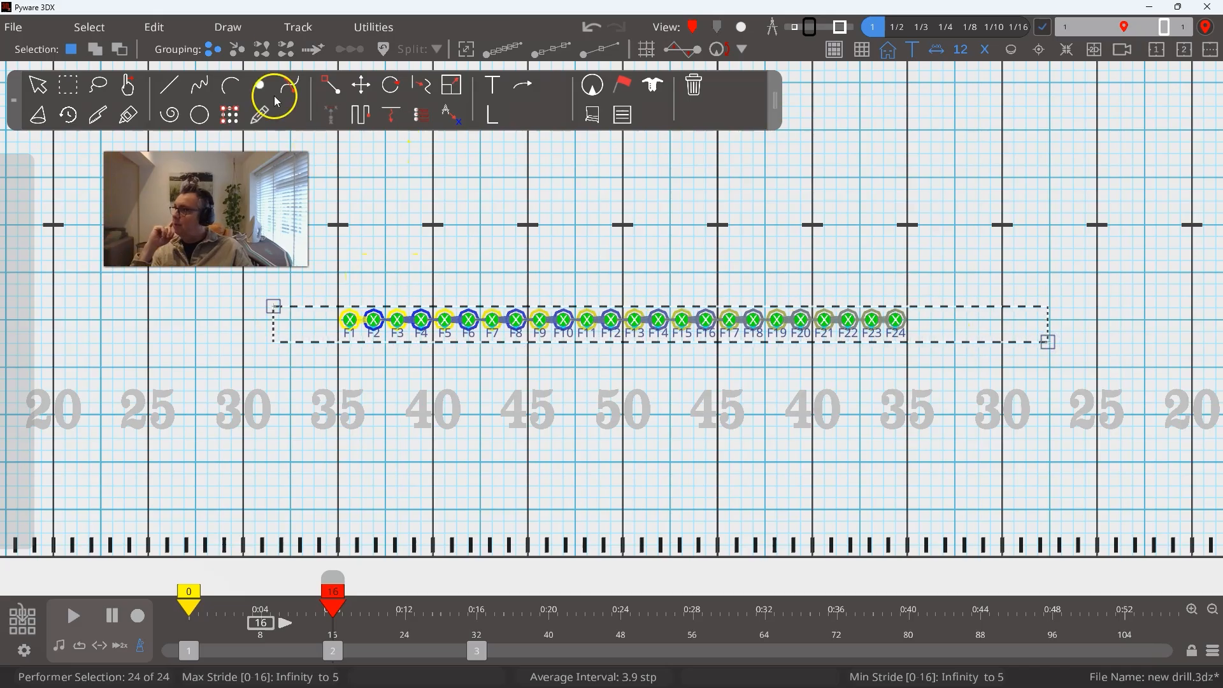
pyautogui.click(245, 57)
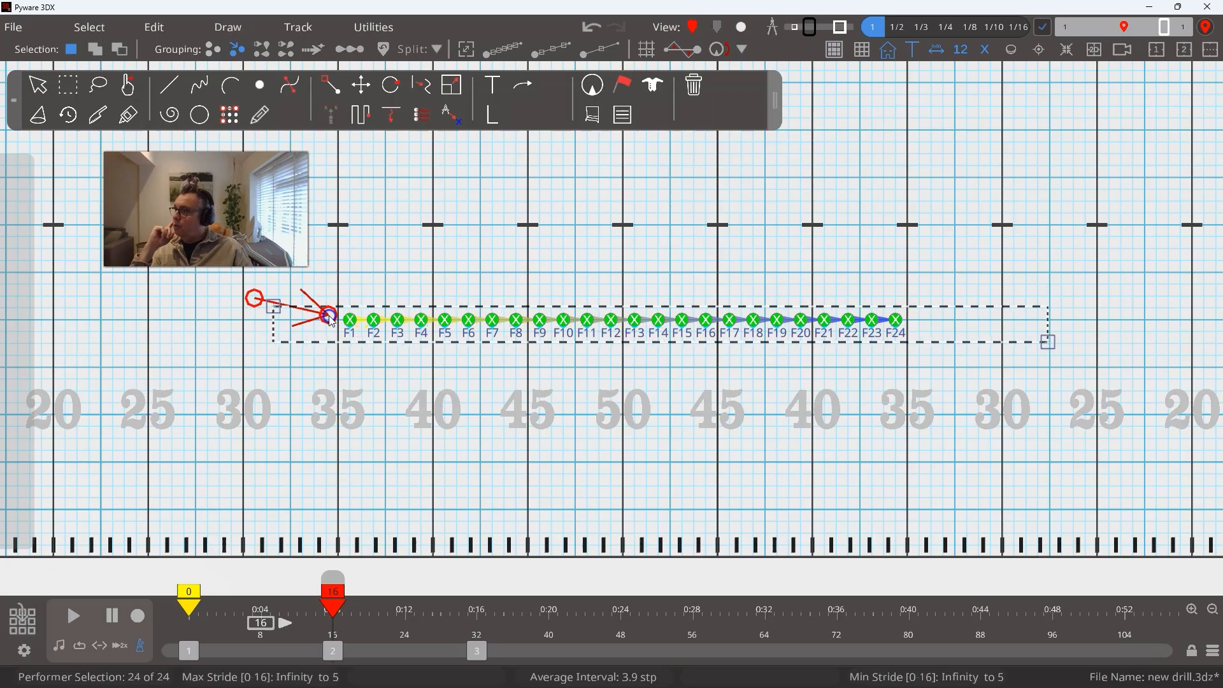
pyautogui.click(404, 244)
pyautogui.moveTo(281, 306); pyautogui.dragTo(1215, 377)
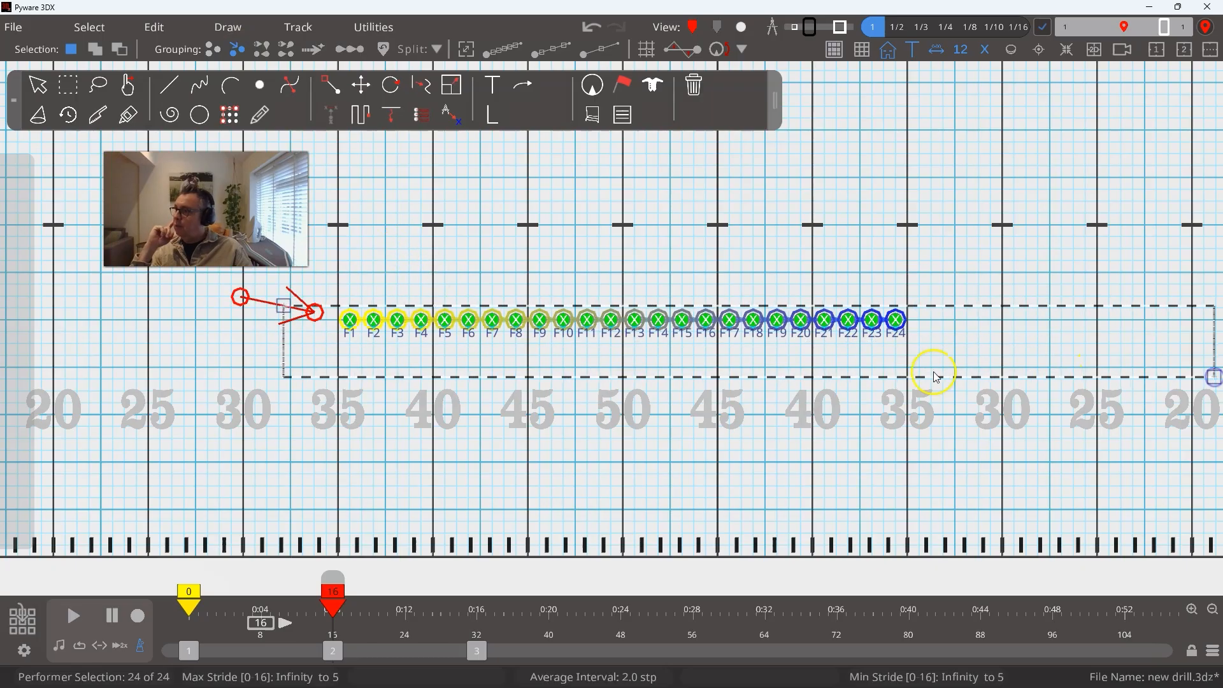
pyautogui.click(510, 239)
pyautogui.click(313, 355)
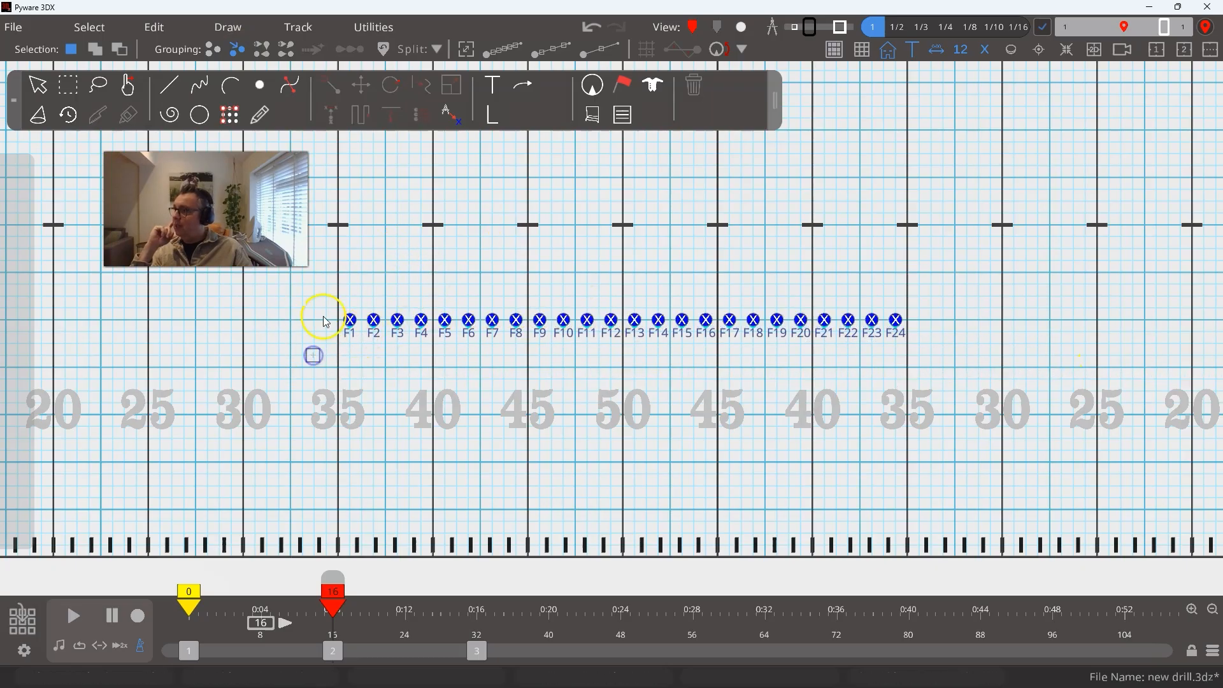
# Select all 24 performers and draw a block from the left 40-yard line to 4 steps right of the 50, reaching back to the hash.
pyautogui.click(38, 84)
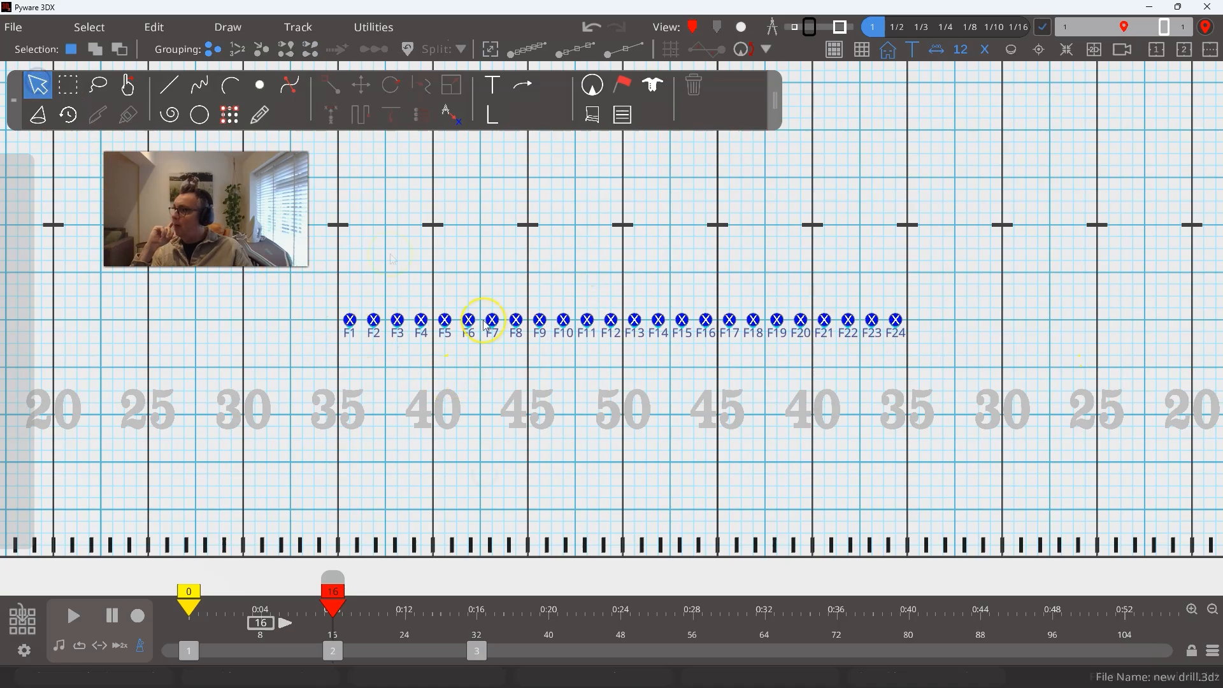
pyautogui.moveTo(446, 265); pyautogui.dragTo(547, 342)
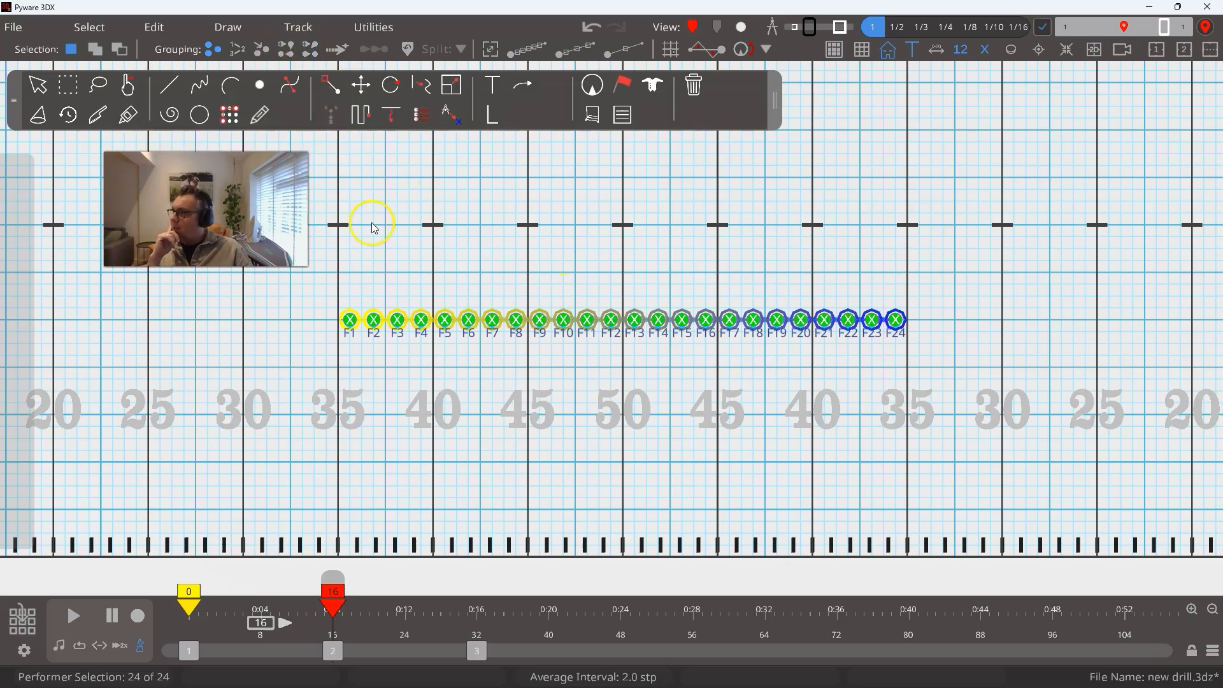
pyautogui.click(229, 115)
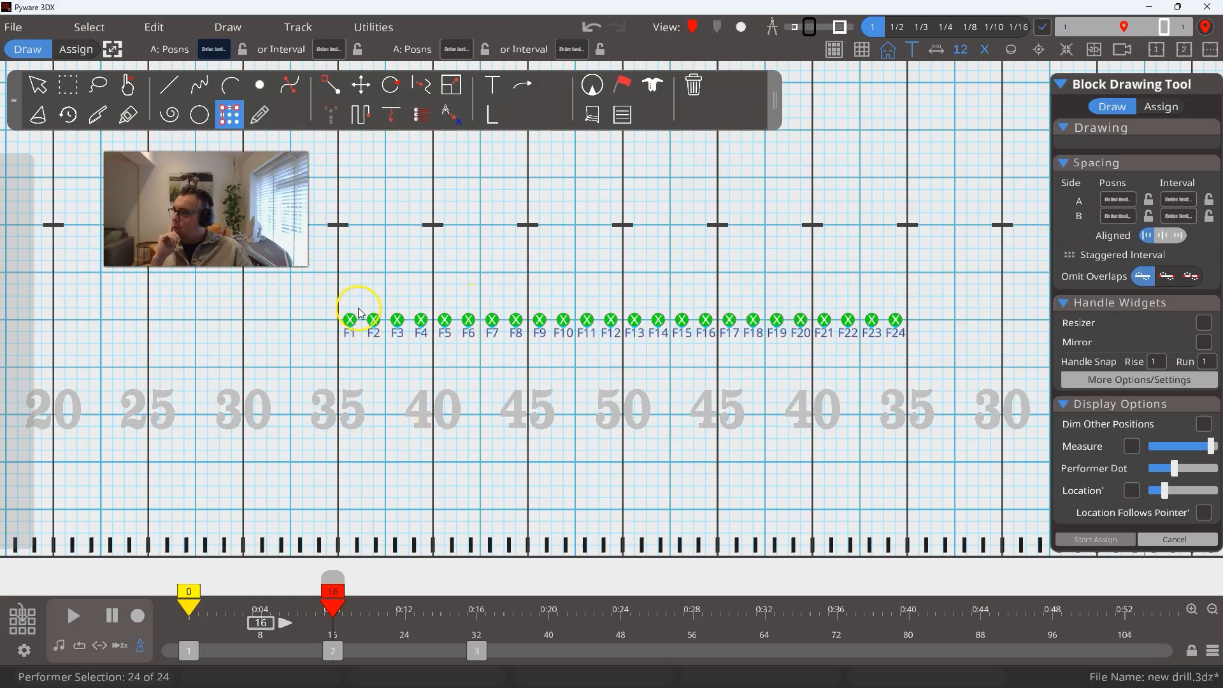
pyautogui.click(435, 368)
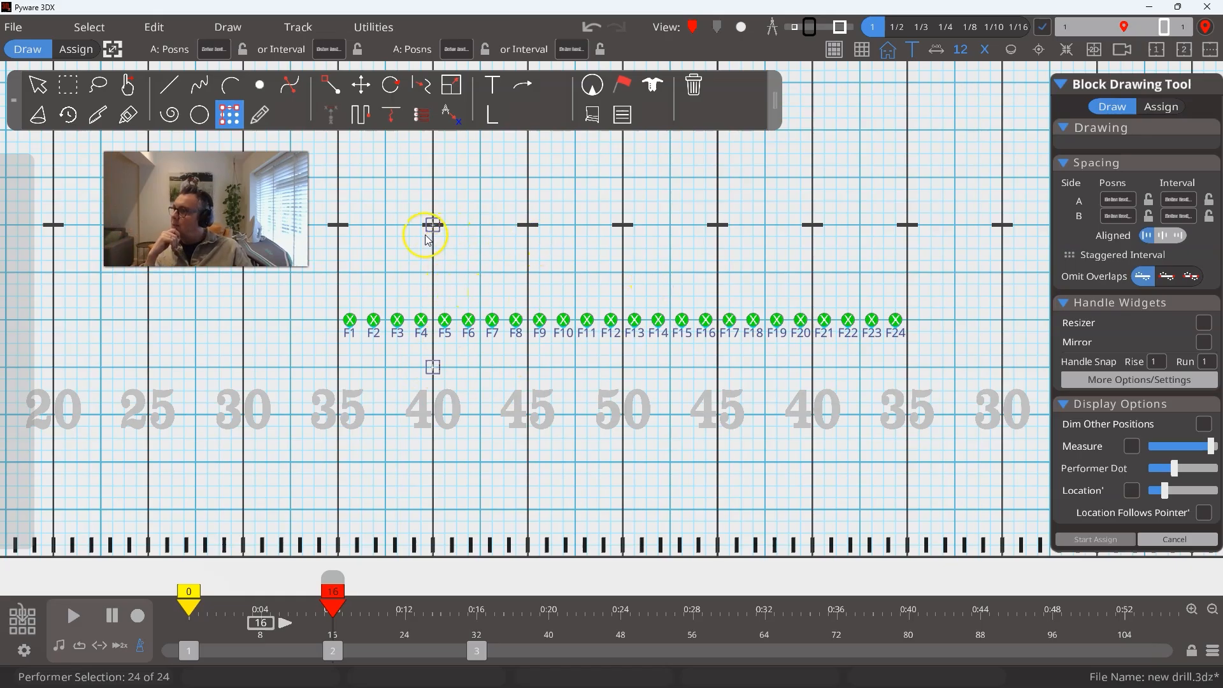
pyautogui.click(669, 225)
pyautogui.moveTo(669, 226); pyautogui.dragTo(672, 365)
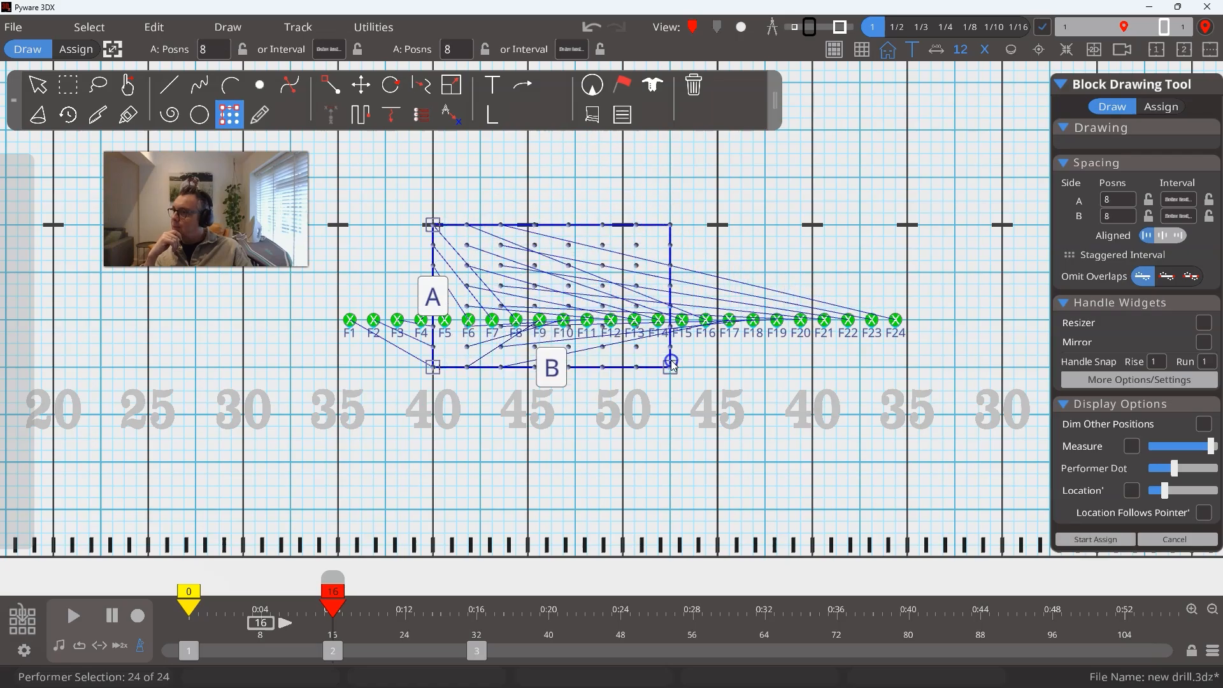
# Set the block's side A and side B intervals to 4 and assign the 24 performers to it.
pyautogui.click(1178, 199)
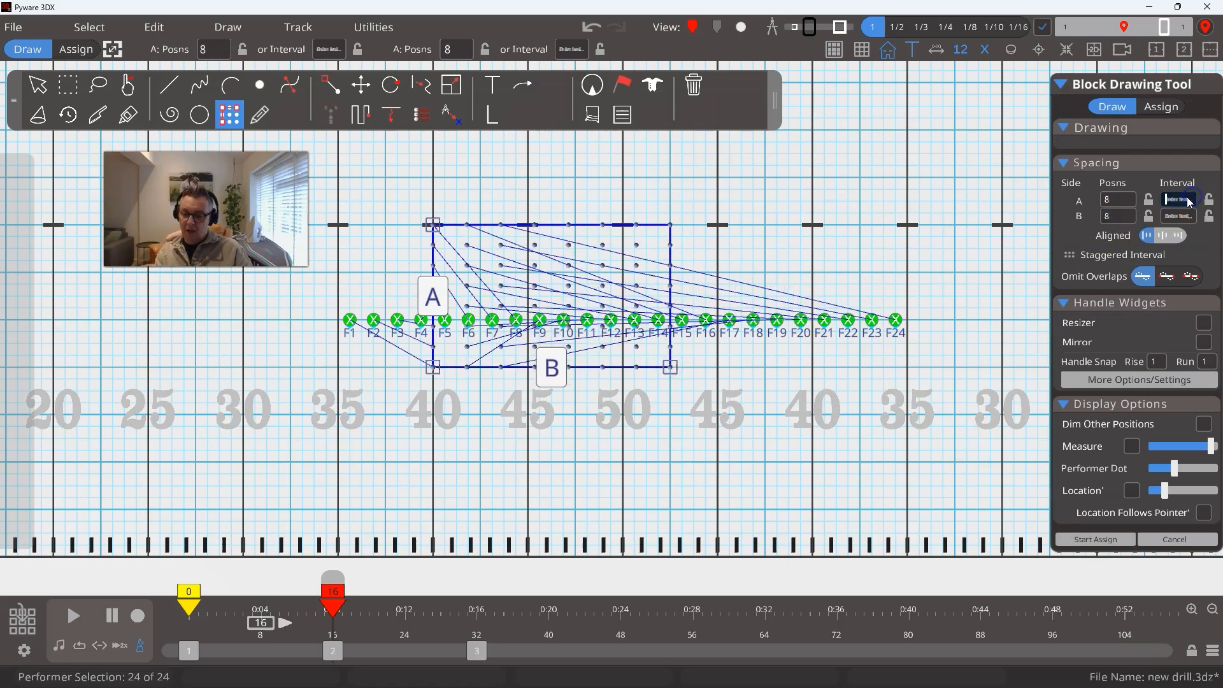
pyautogui.write('4')
pyautogui.click(1184, 217)
pyautogui.write('4')
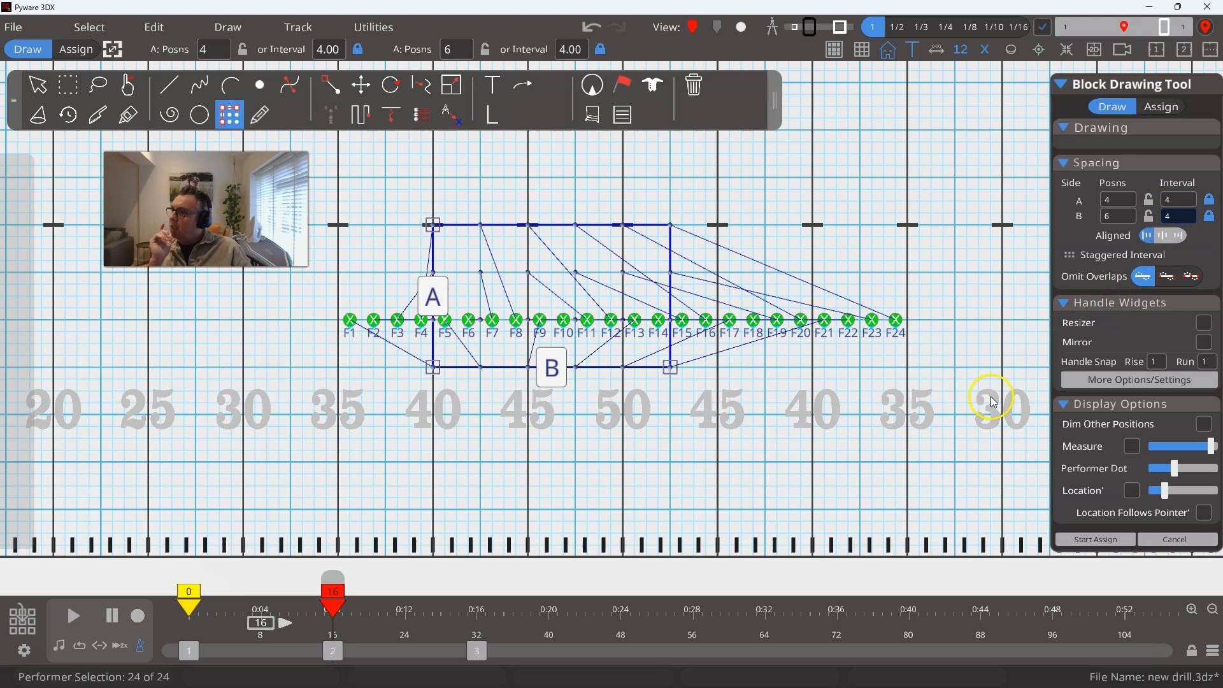
pyautogui.click(671, 369)
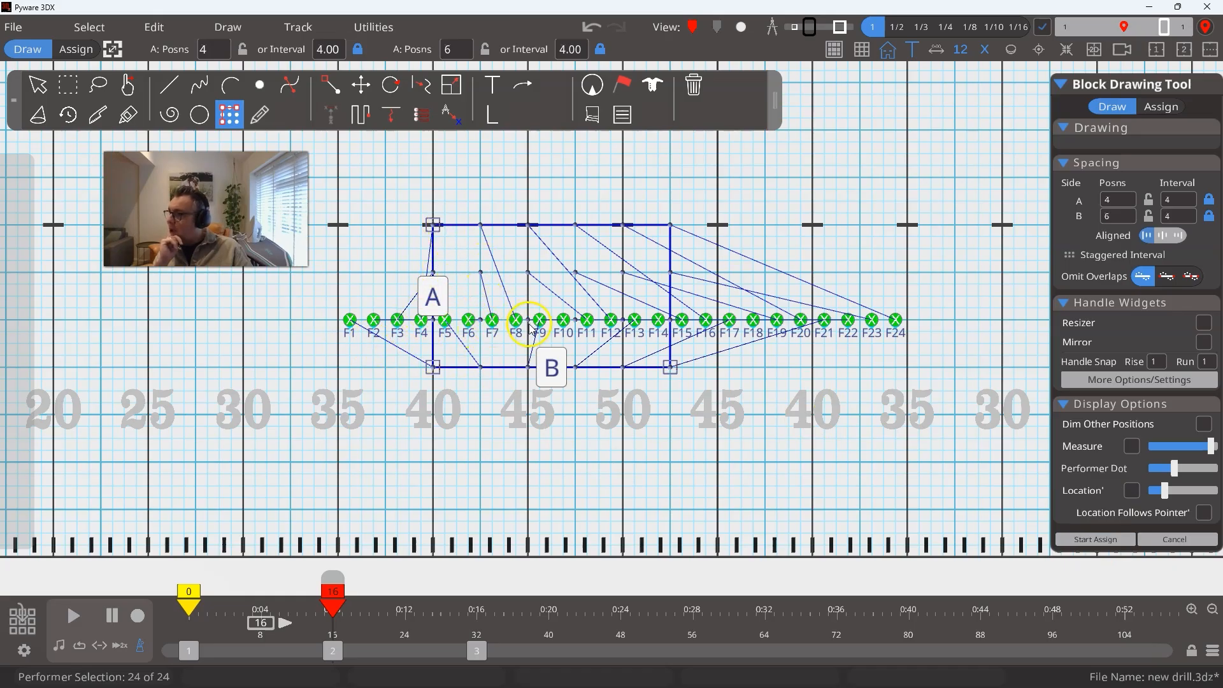
pyautogui.click(1111, 539)
pyautogui.click(1111, 507)
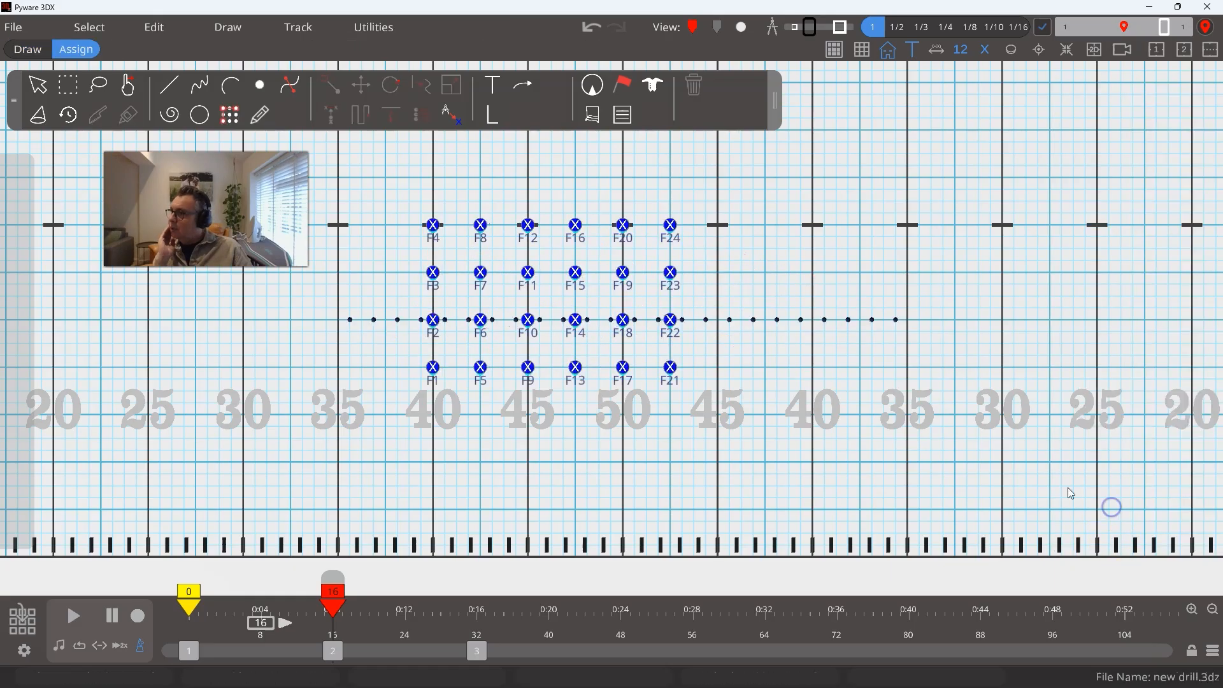
# Select all performers in the block and stretch it sideways with the Resize tool to span the left 40-yard line to the right 35.
pyautogui.click(51, 95)
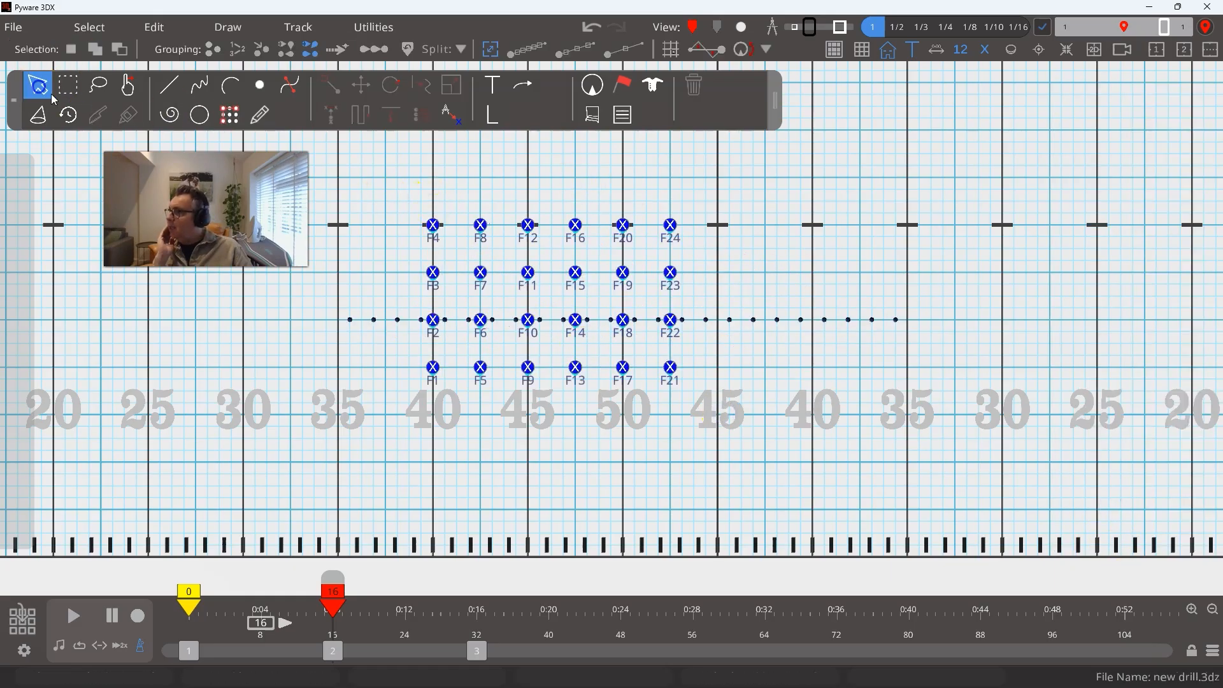
pyautogui.moveTo(396, 204); pyautogui.dragTo(696, 423)
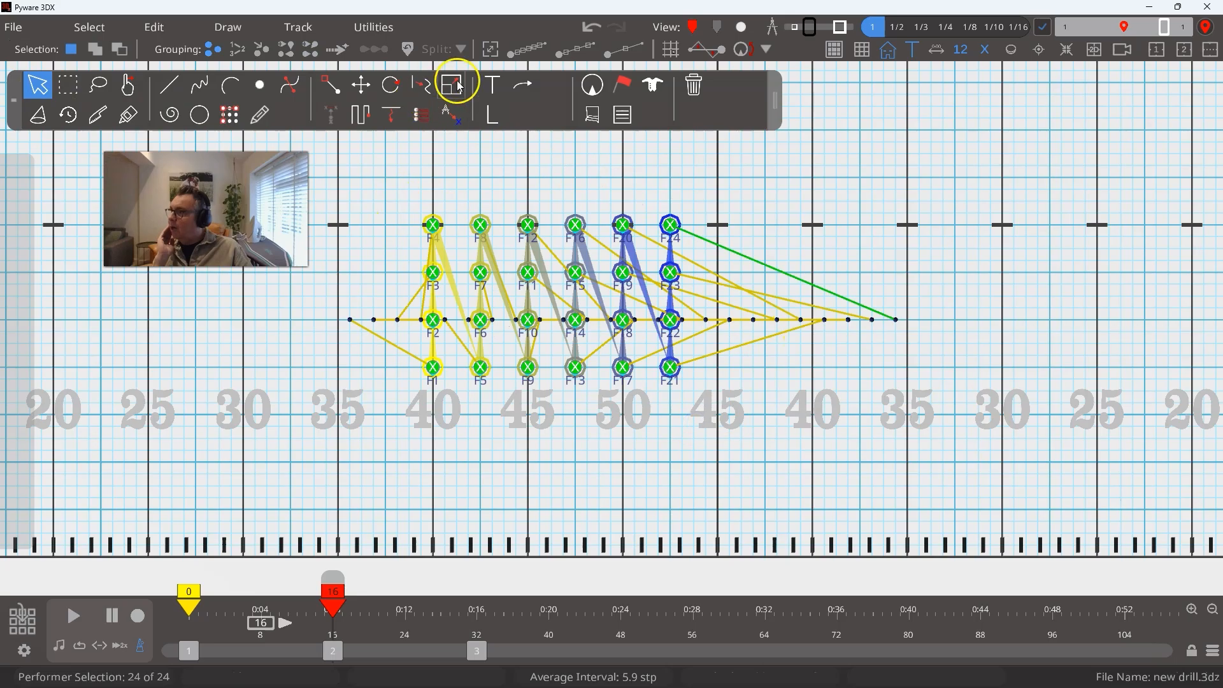
pyautogui.click(452, 85)
pyautogui.moveTo(686, 221); pyautogui.dragTo(927, 220)
pyautogui.click(962, 254)
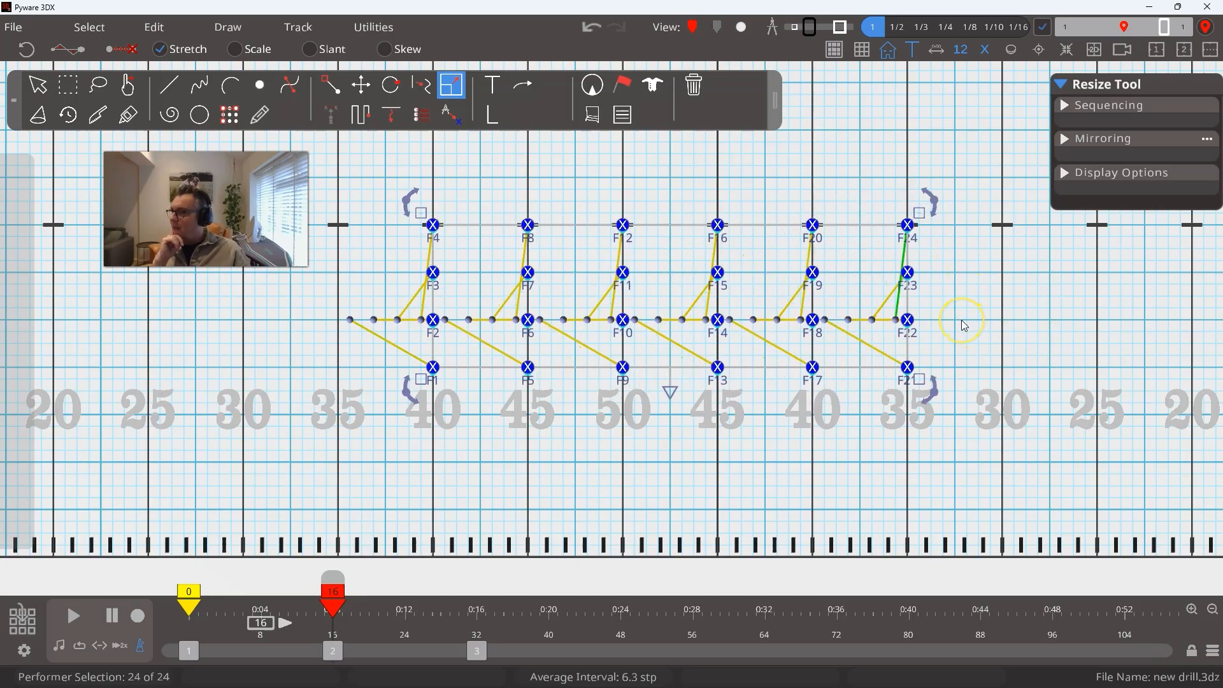
# Shift the resized block of 24 performers 4 steps left so it is centred on the 50-yard line, and finish resizing.
pyautogui.press('Left')
pyautogui.press('Left')
pyautogui.press('Left')
pyautogui.press('Left')
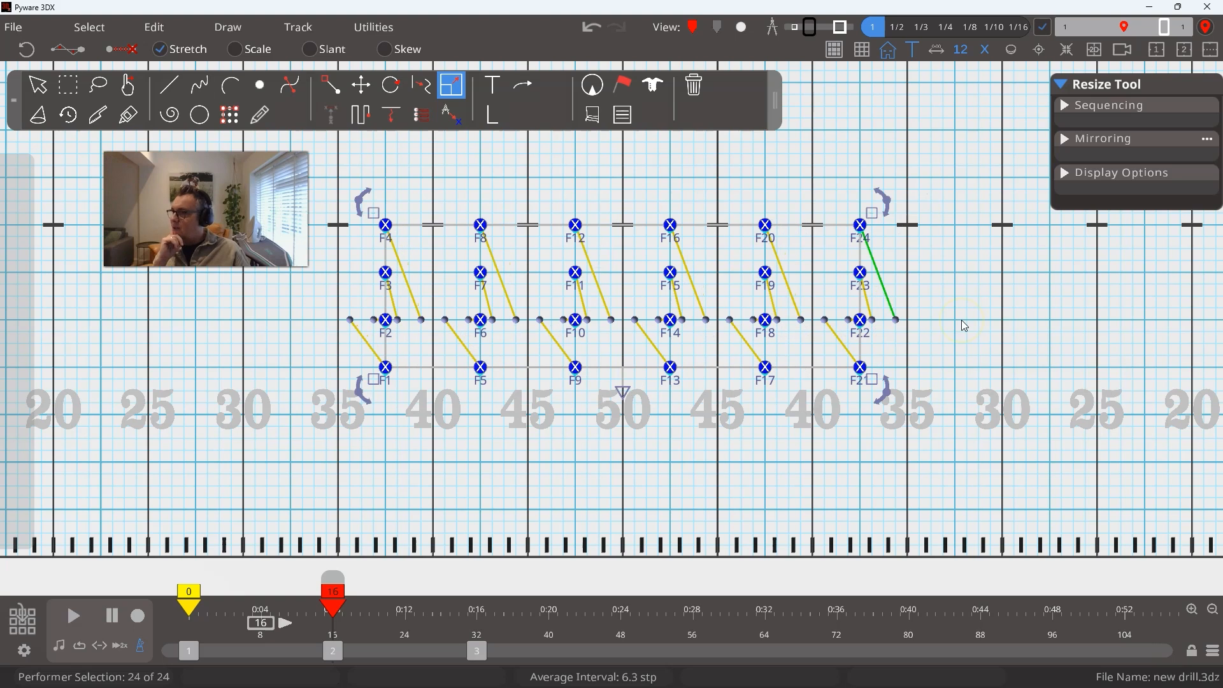
pyautogui.press('Escape')
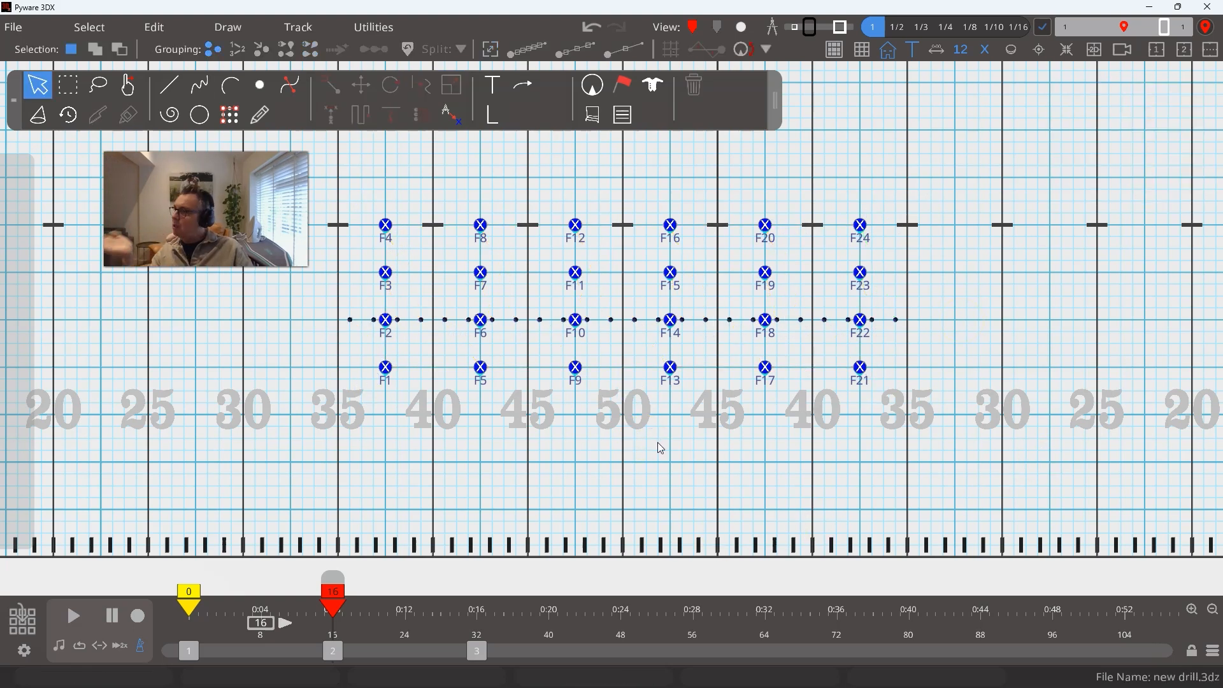
# Preview the move from set 1 to set 2 by scrubbing the timeline, and return to set 2.
pyautogui.moveTo(337, 579); pyautogui.dragTo(331, 632)
pyautogui.click(407, 381)
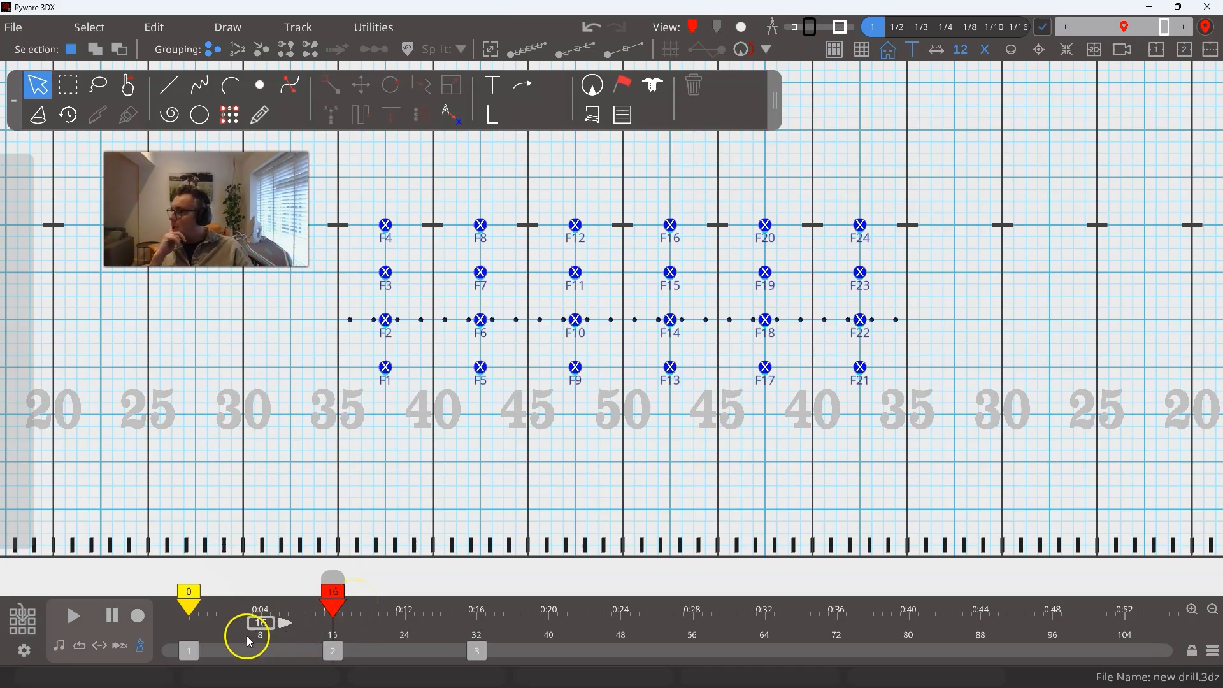
pyautogui.click(189, 651)
pyautogui.moveTo(190, 610); pyautogui.dragTo(292, 620)
pyautogui.click(333, 651)
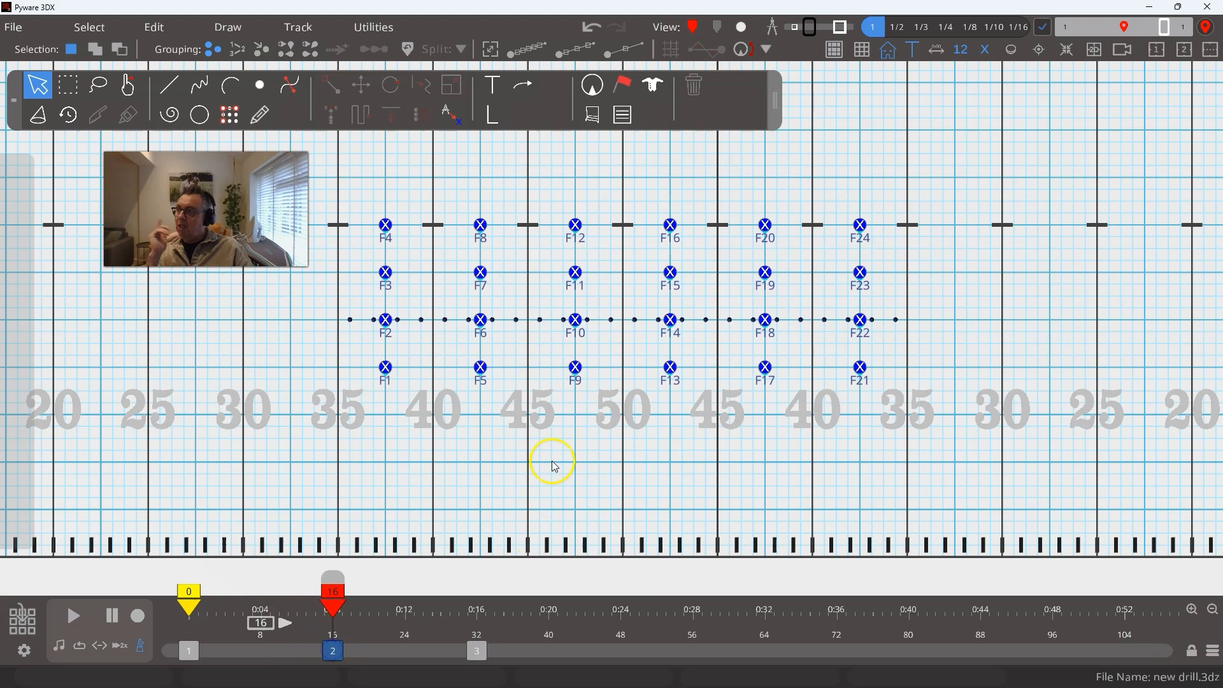
# Go to set 3, select all 24 performers and group them by angle in a serpentine order, with the arrow just left of F4.
pyautogui.click(477, 650)
pyautogui.moveTo(364, 171); pyautogui.dragTo(888, 384)
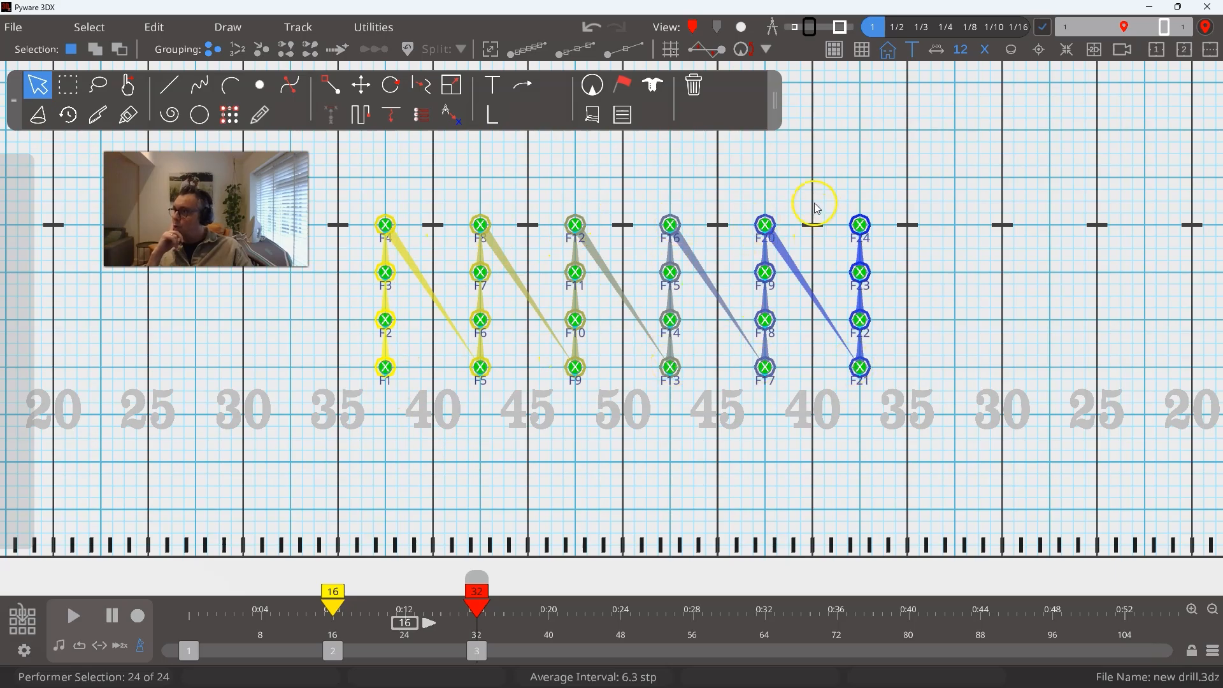
pyautogui.click(292, 54)
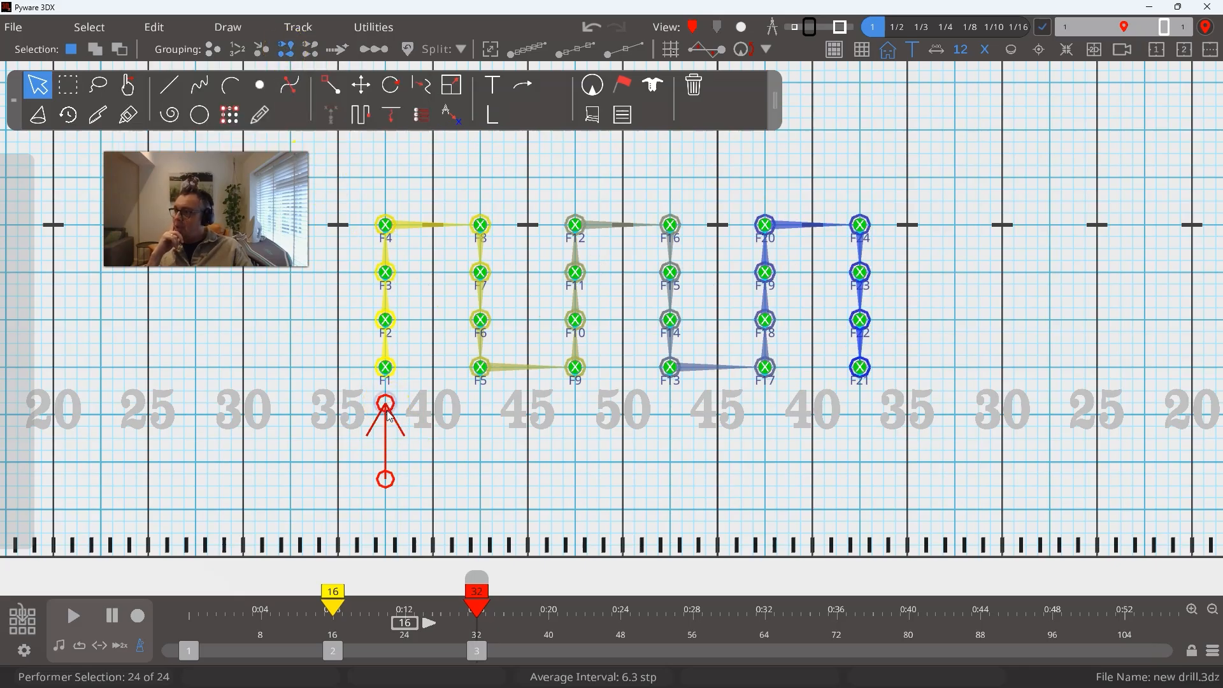
pyautogui.moveTo(387, 411); pyautogui.dragTo(382, 187)
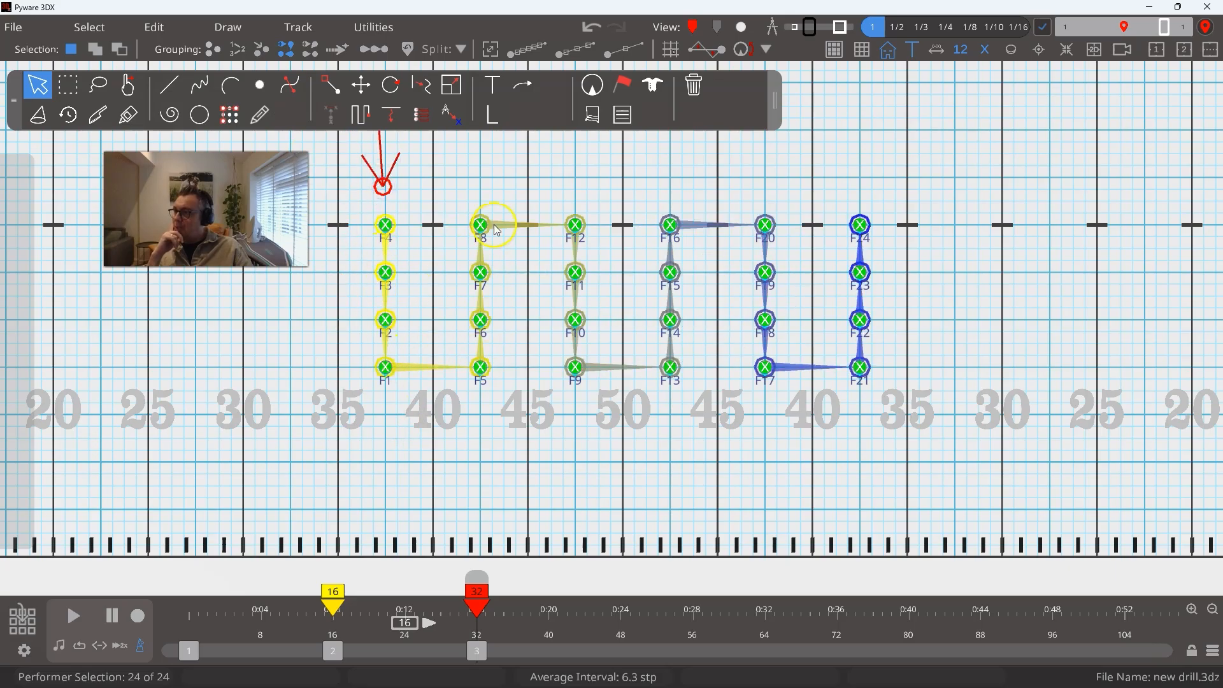
pyautogui.moveTo(382, 187); pyautogui.dragTo(359, 225)
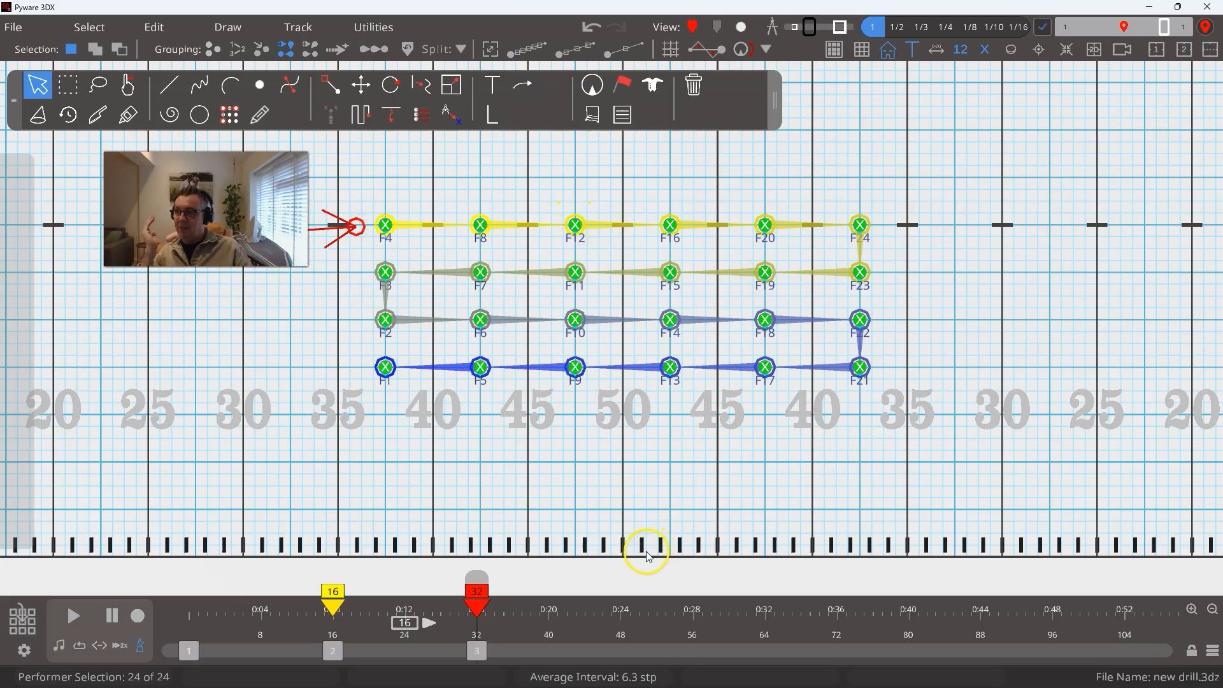
# Try a straight-path Follow the Leader move taking F4 back 4 steps and across to the left 45-yard line, and undo it.
pyautogui.click(361, 115)
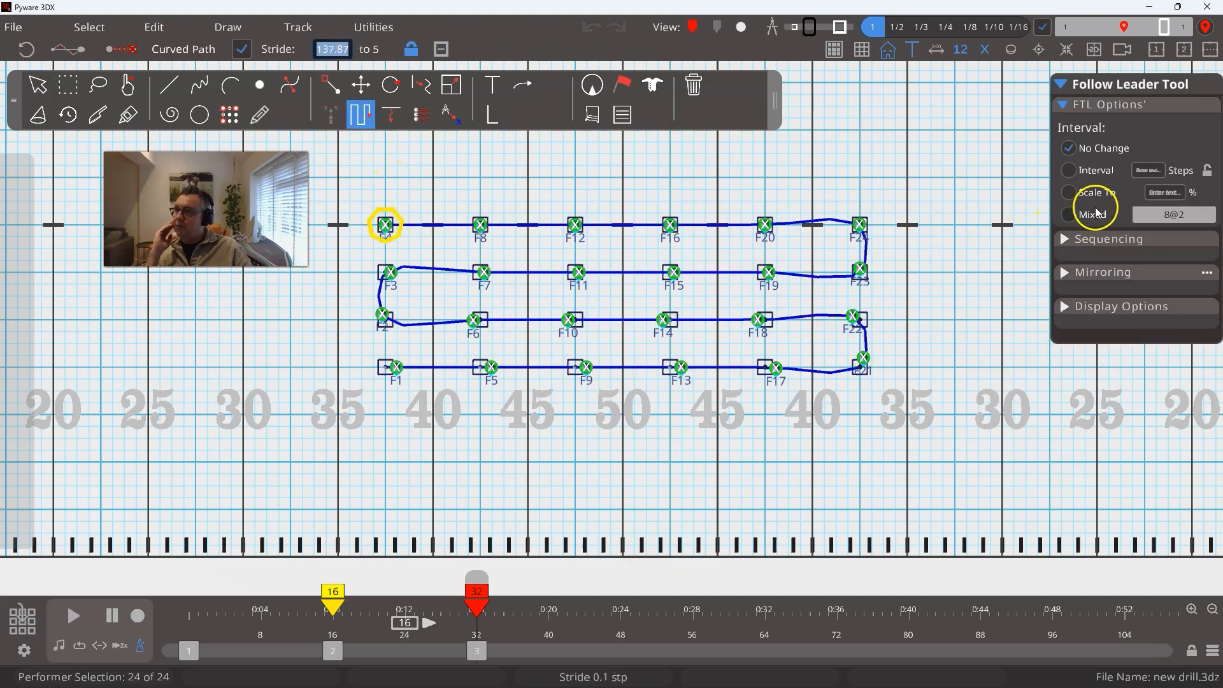
pyautogui.click(241, 49)
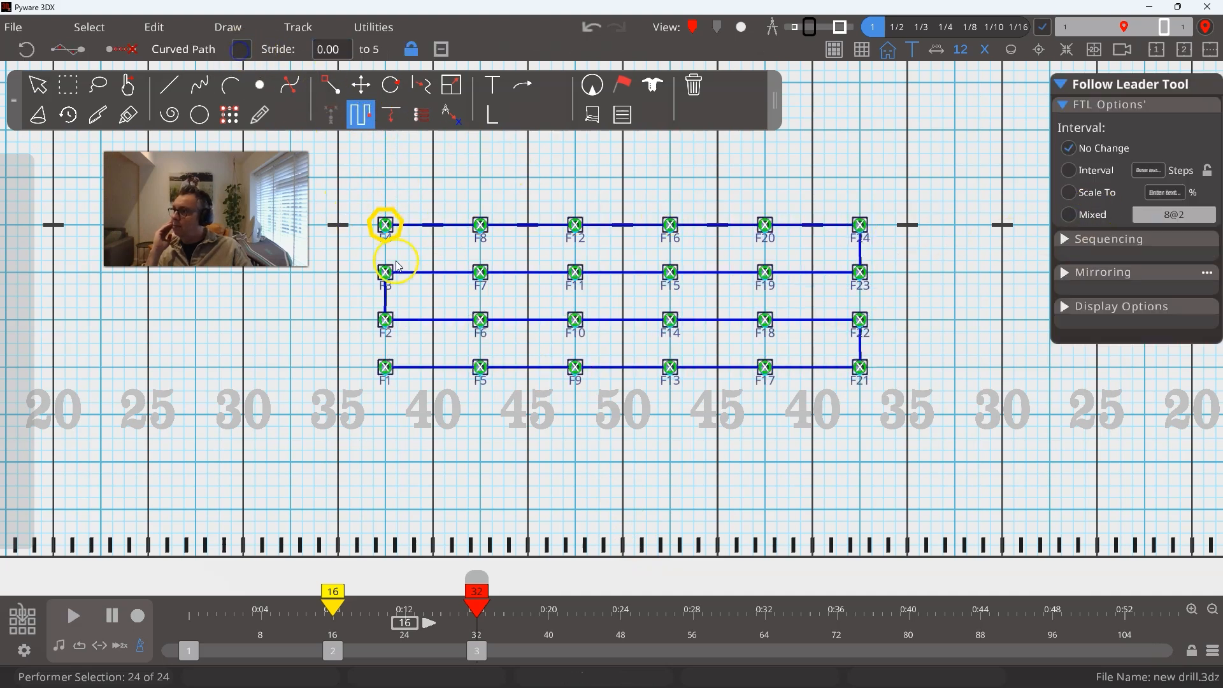
pyautogui.click(385, 177)
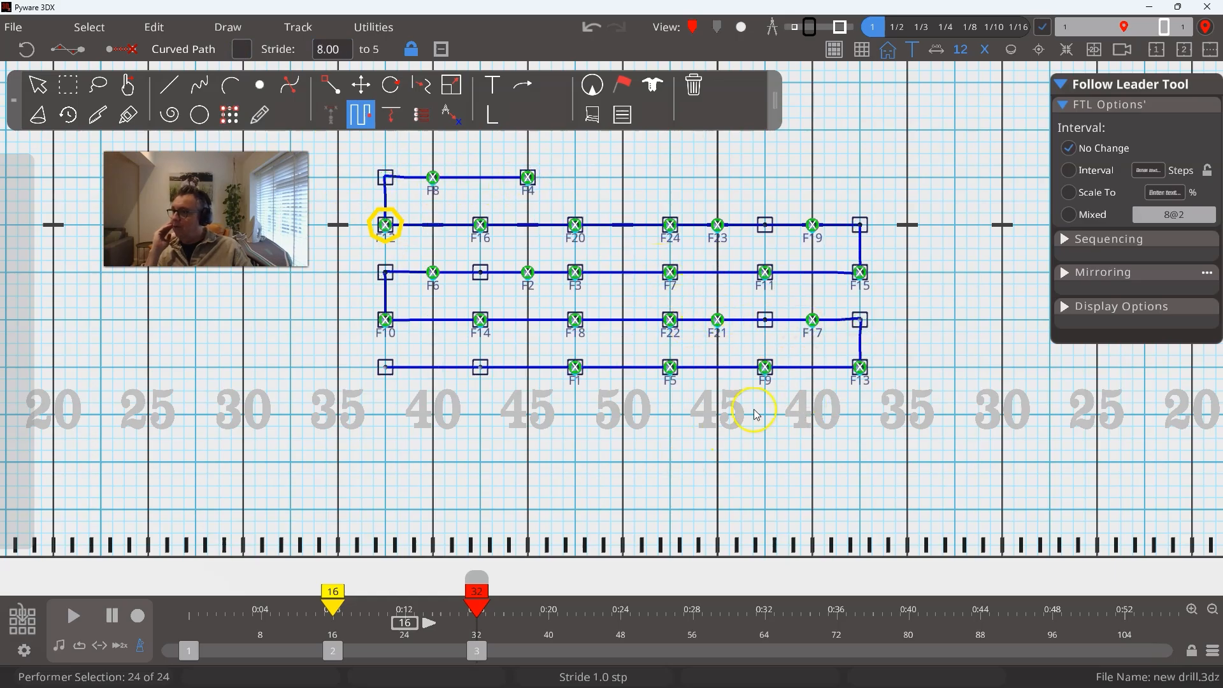
pyautogui.click(39, 84)
pyautogui.hotkey('ctrl', 'z')
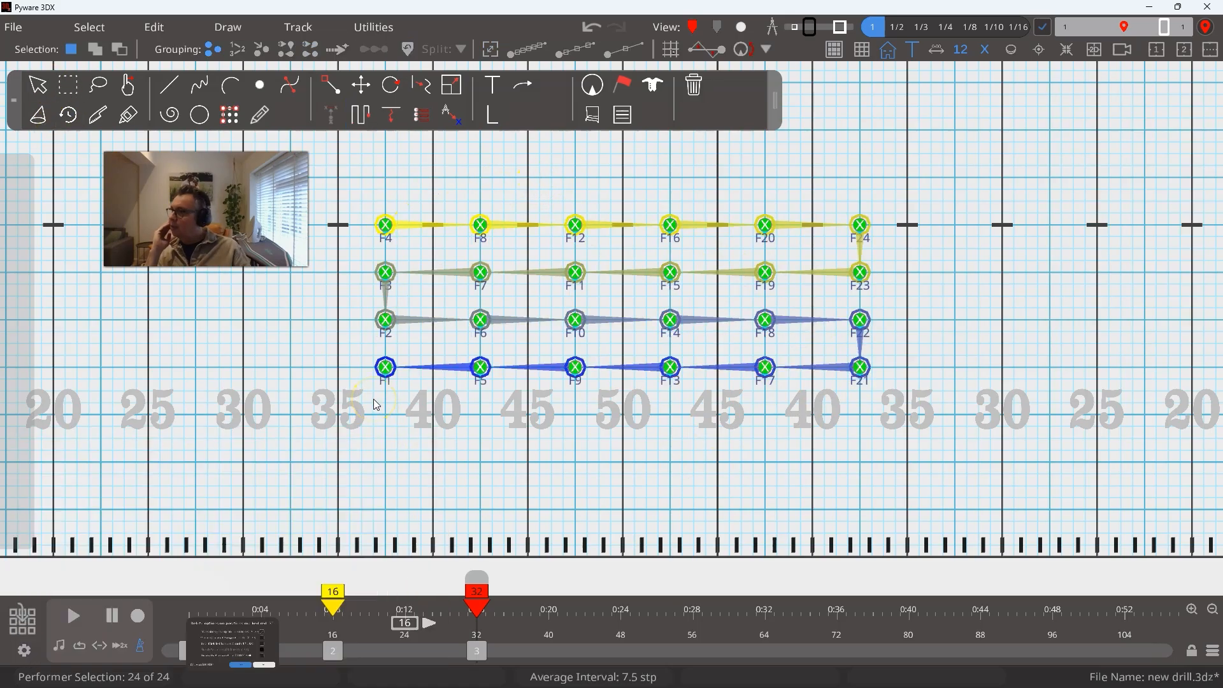
# Group the 24 performers by Angle Zig Zag with the arrow just behind F24, and try reversing the grouping order.
pyautogui.click(310, 55)
pyautogui.moveTo(578, 183)
pyautogui.mouseDown()
pyautogui.moveTo(453, 159)
pyautogui.moveTo(385, 186)
pyautogui.moveTo(333, 319)
pyautogui.moveTo(382, 414)
pyautogui.moveTo(350, 365)
pyautogui.moveTo(508, 500)
pyautogui.moveTo(900, 376)
pyautogui.moveTo(911, 249)
pyautogui.moveTo(894, 378)
pyautogui.moveTo(872, 199)
pyautogui.mouseUp()
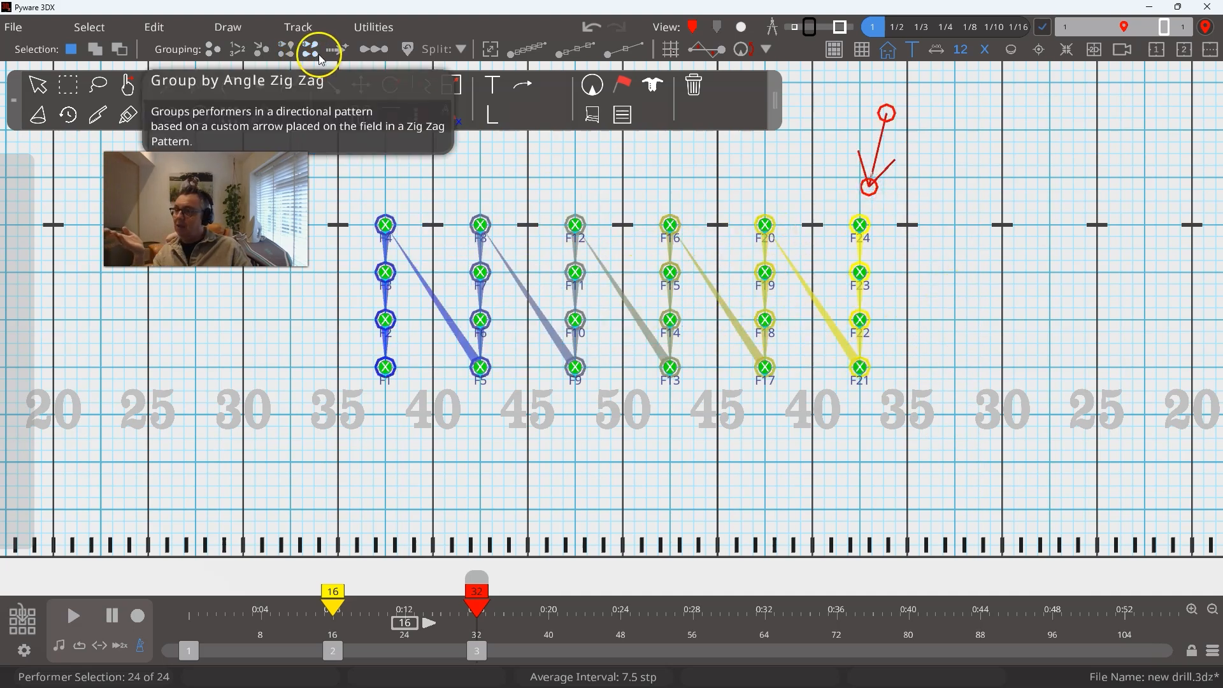
pyautogui.click(375, 50)
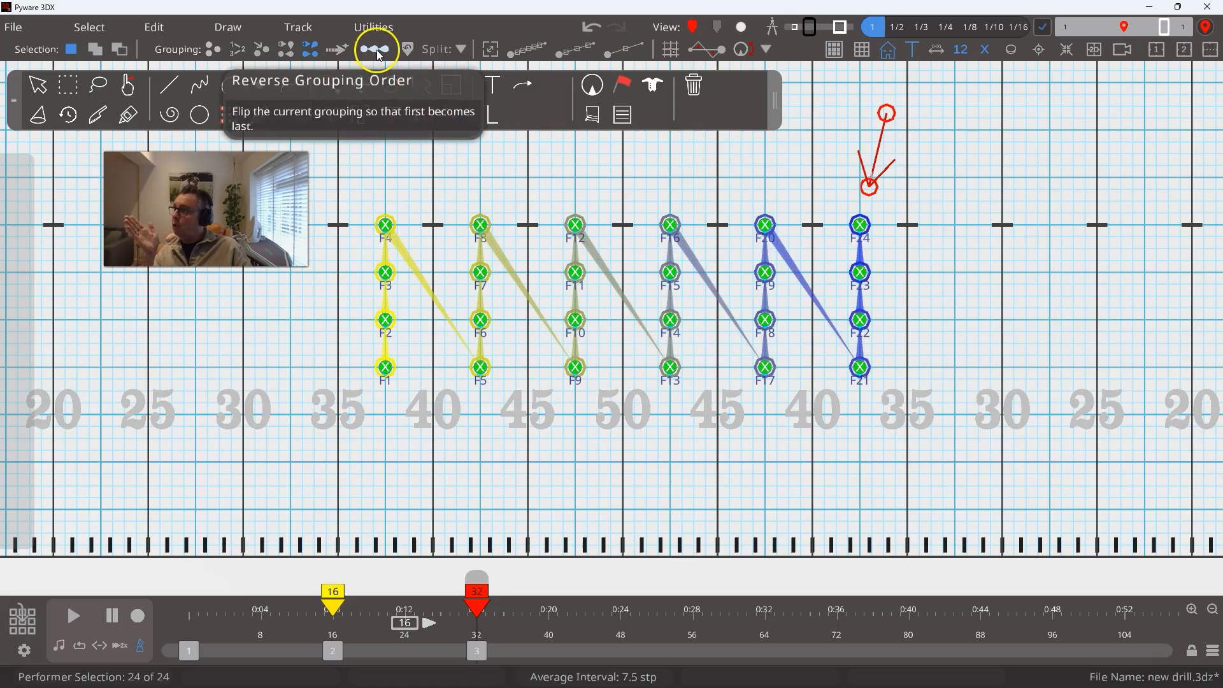
pyautogui.click(379, 51)
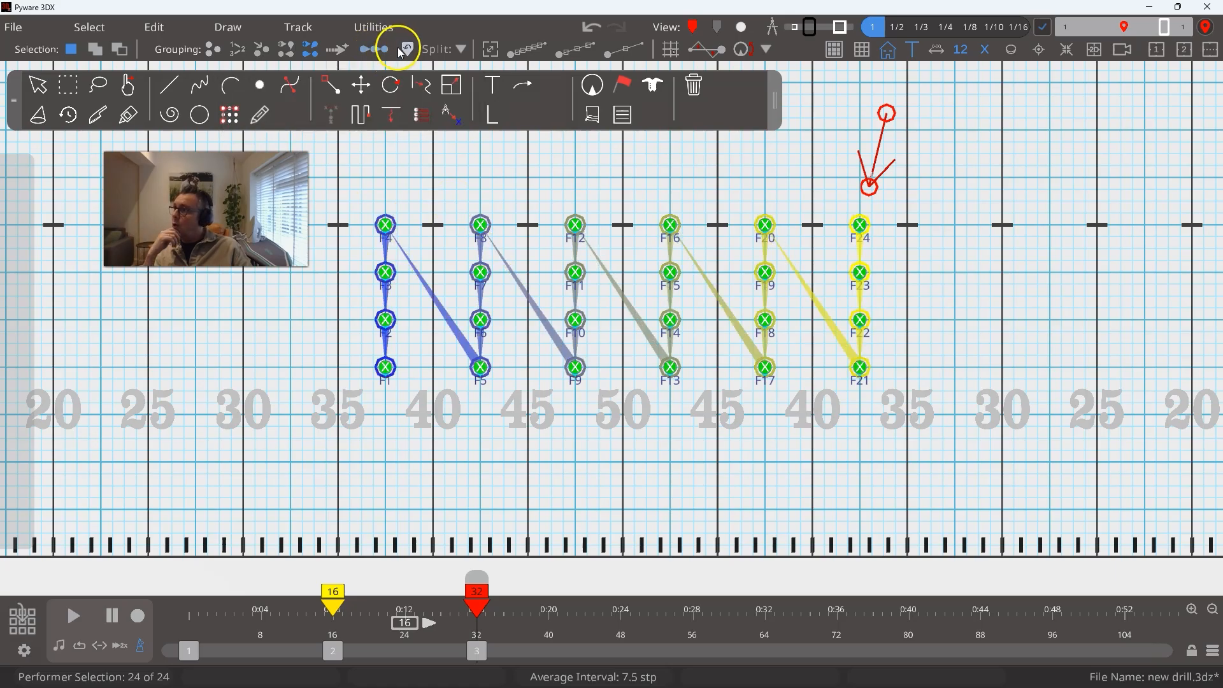
pyautogui.click(407, 52)
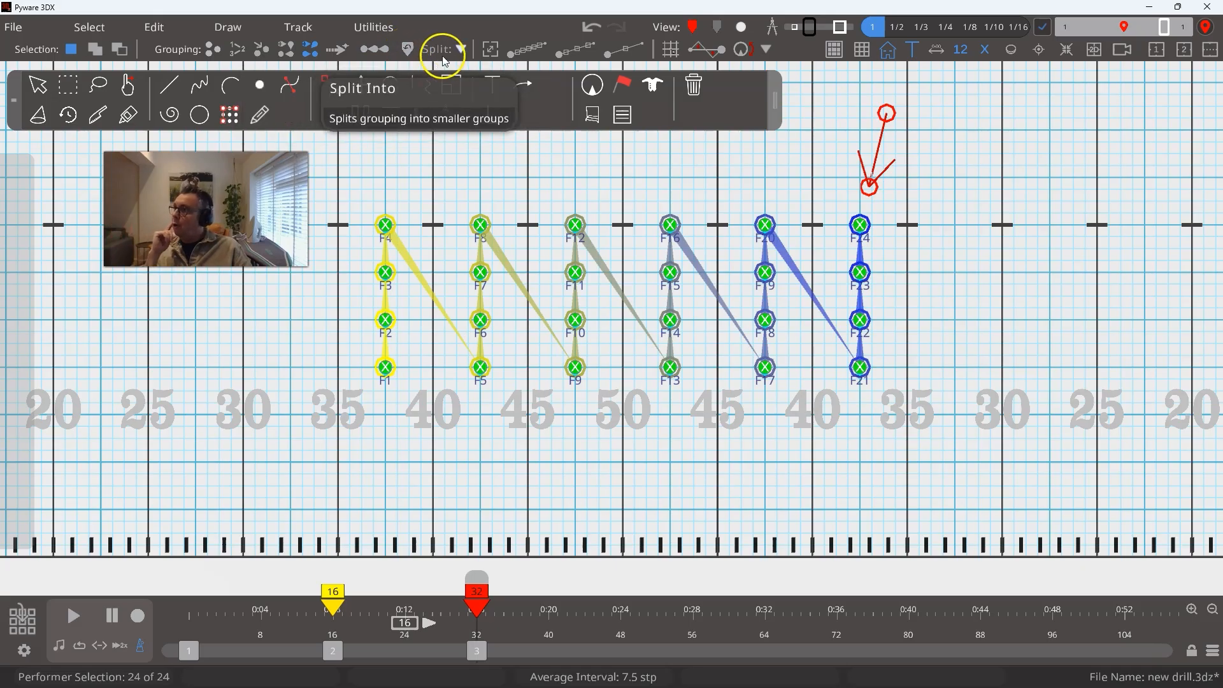
# Split the zig zag grouping of the 24 performers into groups of 4.
pyautogui.click(466, 52)
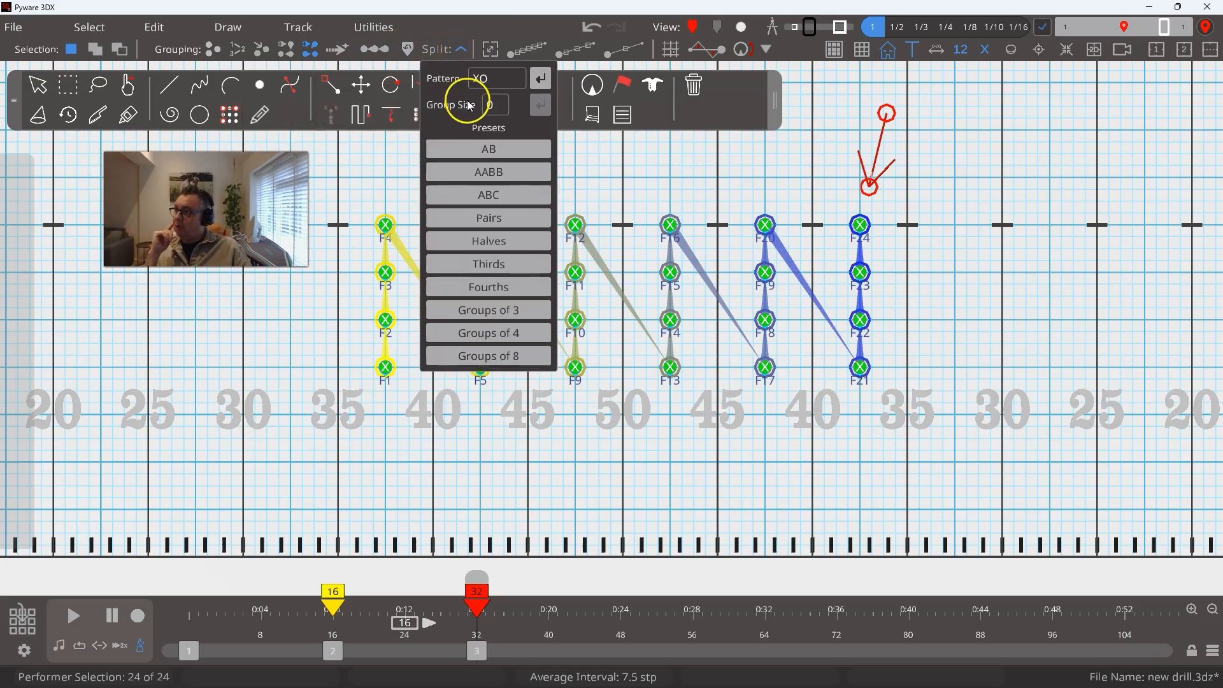
pyautogui.click(517, 333)
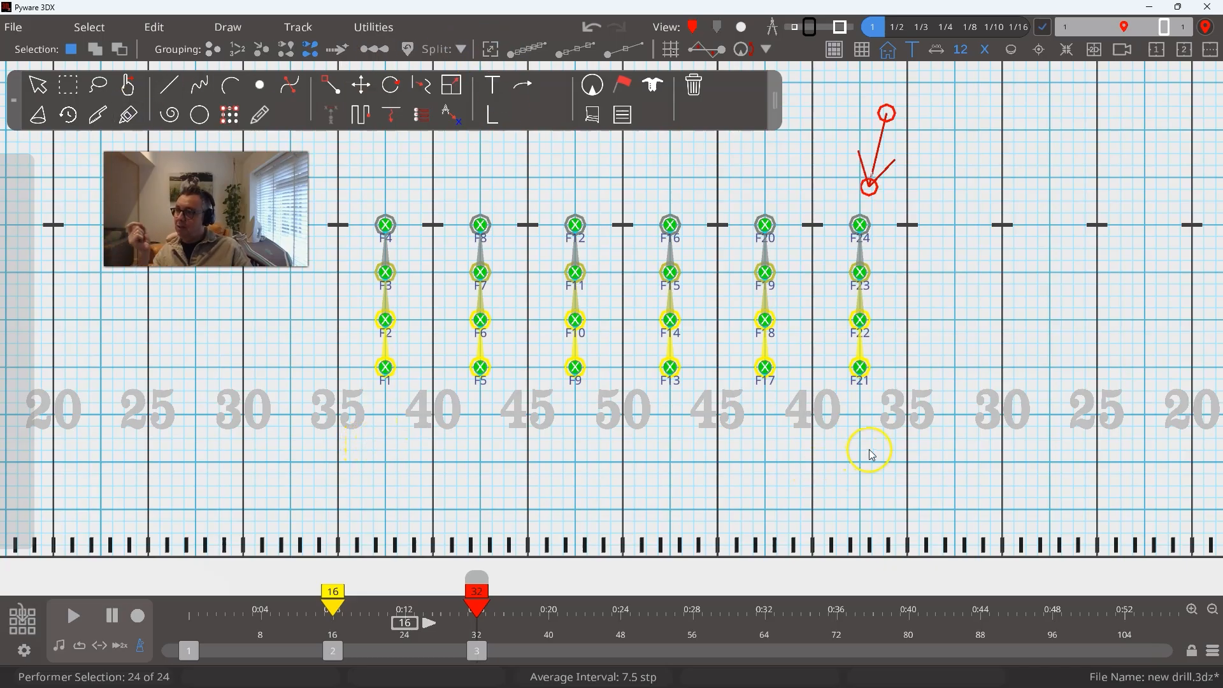
pyautogui.click(801, 453)
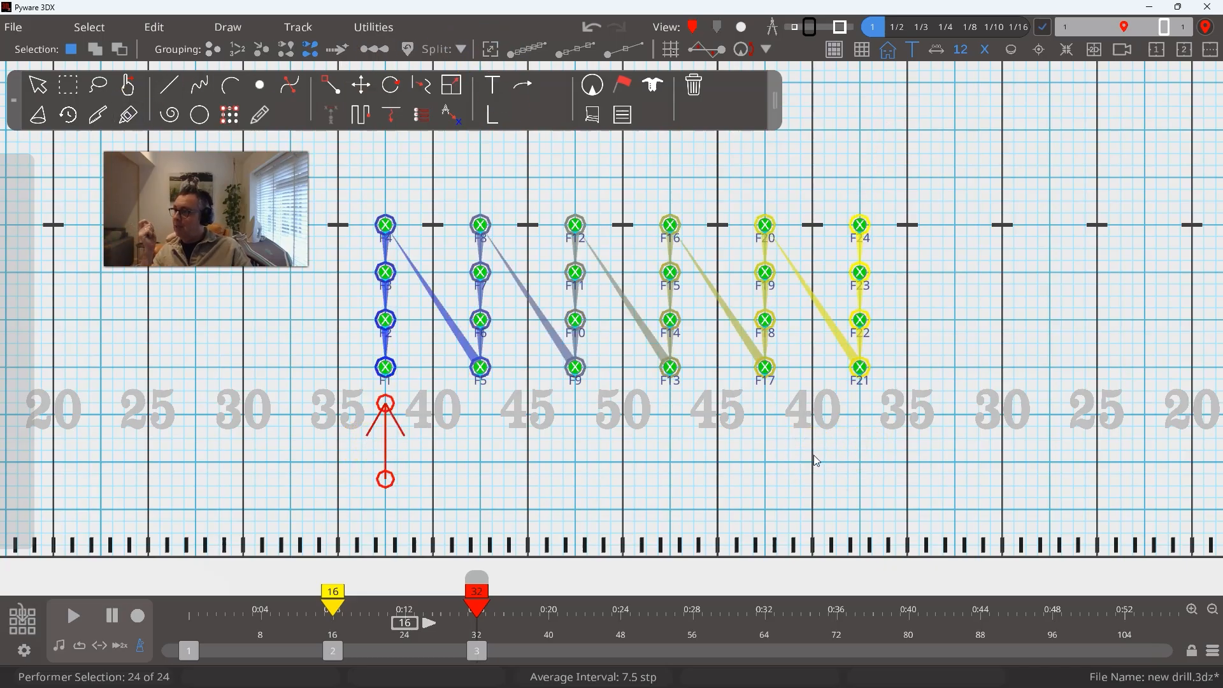
# At set 3, select the F1–F4 column, the whole block and the F1–F4 column again to check the groups.
pyautogui.click(482, 650)
pyautogui.moveTo(359, 192); pyautogui.dragTo(419, 377)
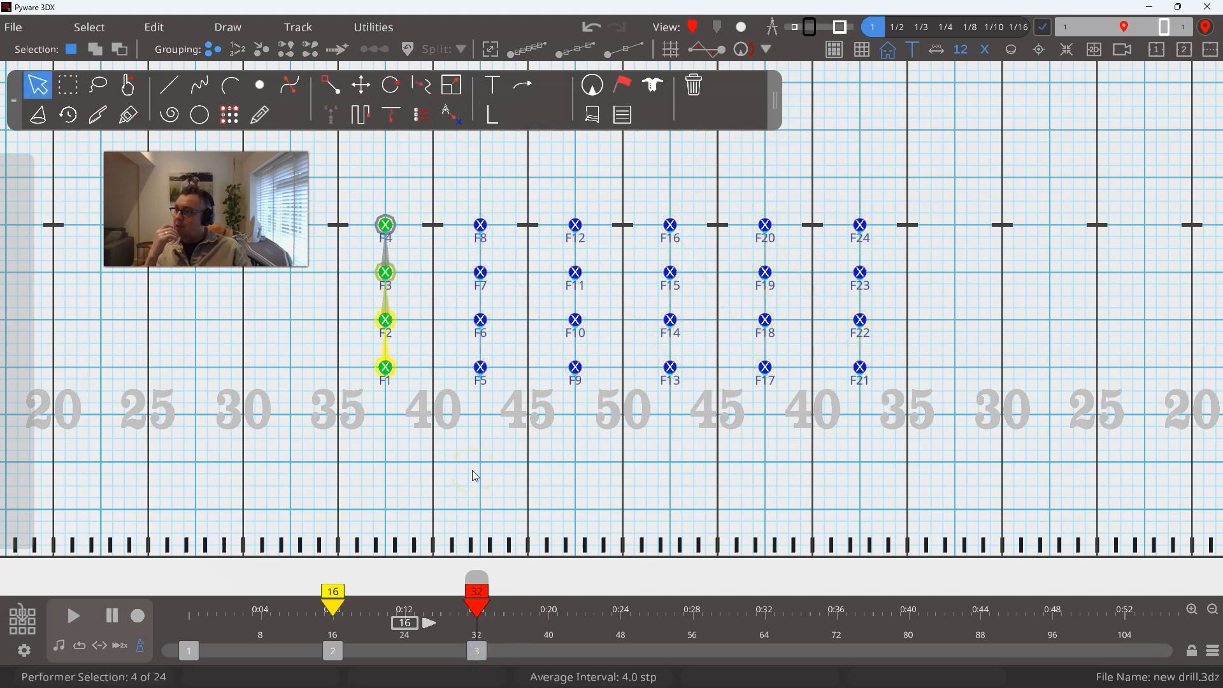
pyautogui.moveTo(352, 194); pyautogui.dragTo(1023, 440)
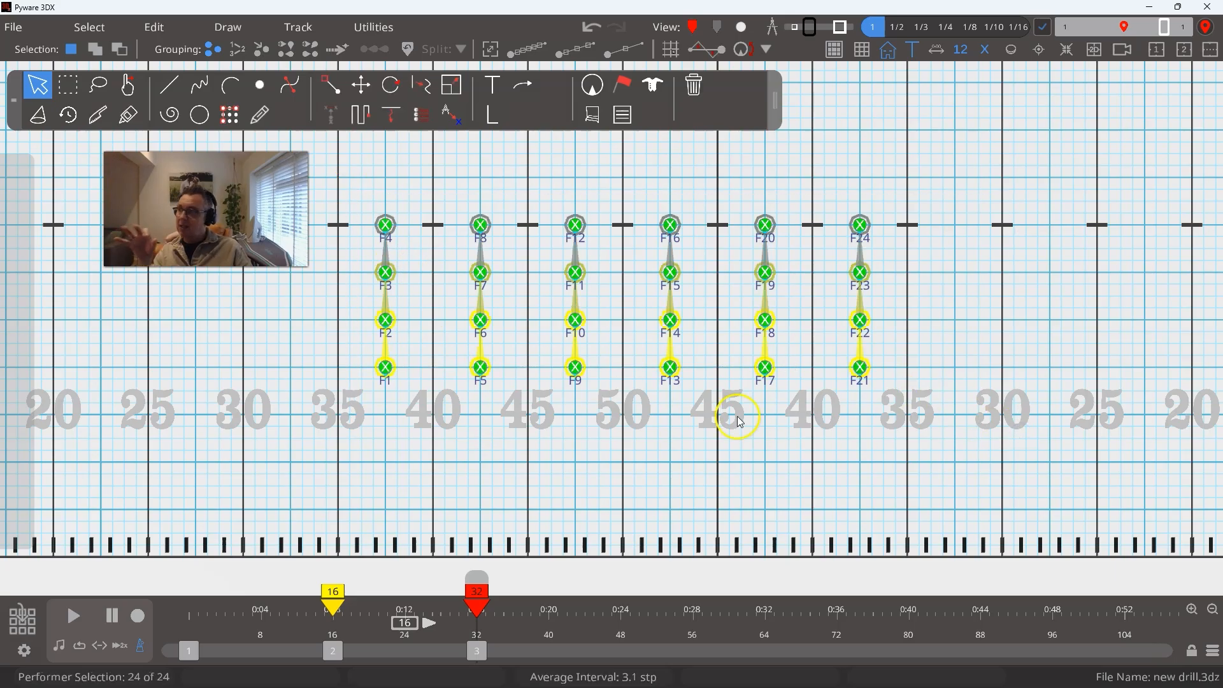
pyautogui.moveTo(359, 196); pyautogui.dragTo(404, 459)
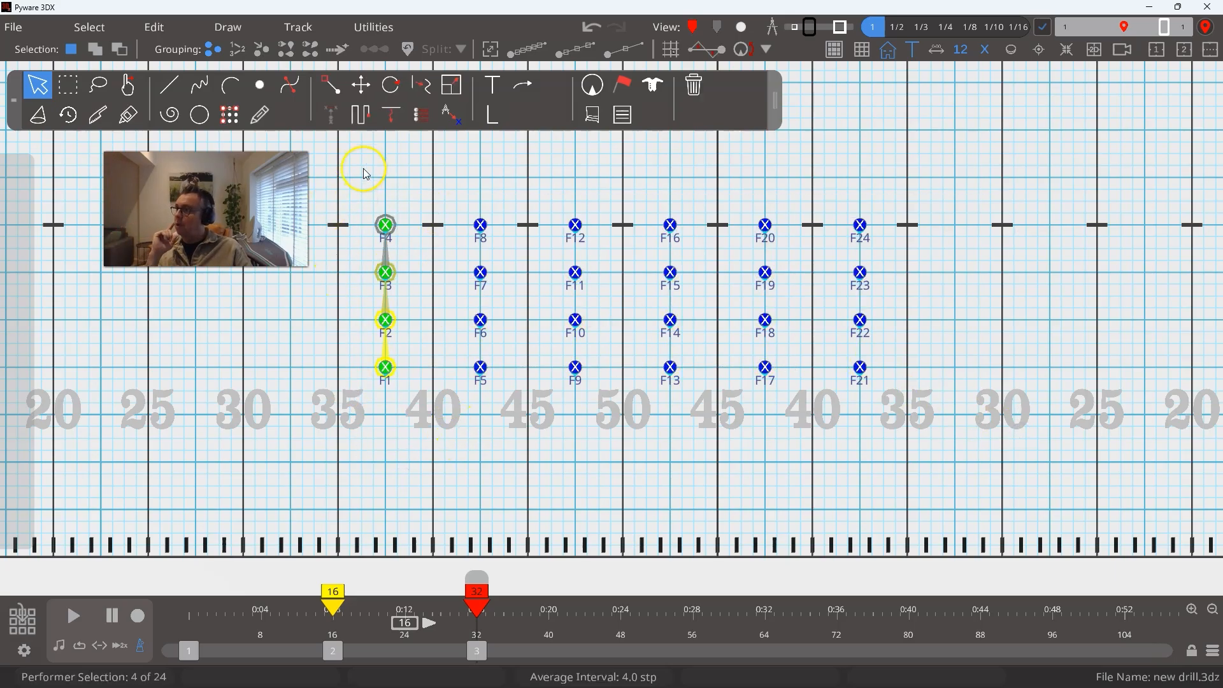
# Select all 24 performers and group them by Angle Zig Zag with the arrow just in front of F1.
pyautogui.moveTo(365, 181); pyautogui.dragTo(776, 396)
pyautogui.moveTo(958, 424); pyautogui.dragTo(985, 430)
pyautogui.click(315, 50)
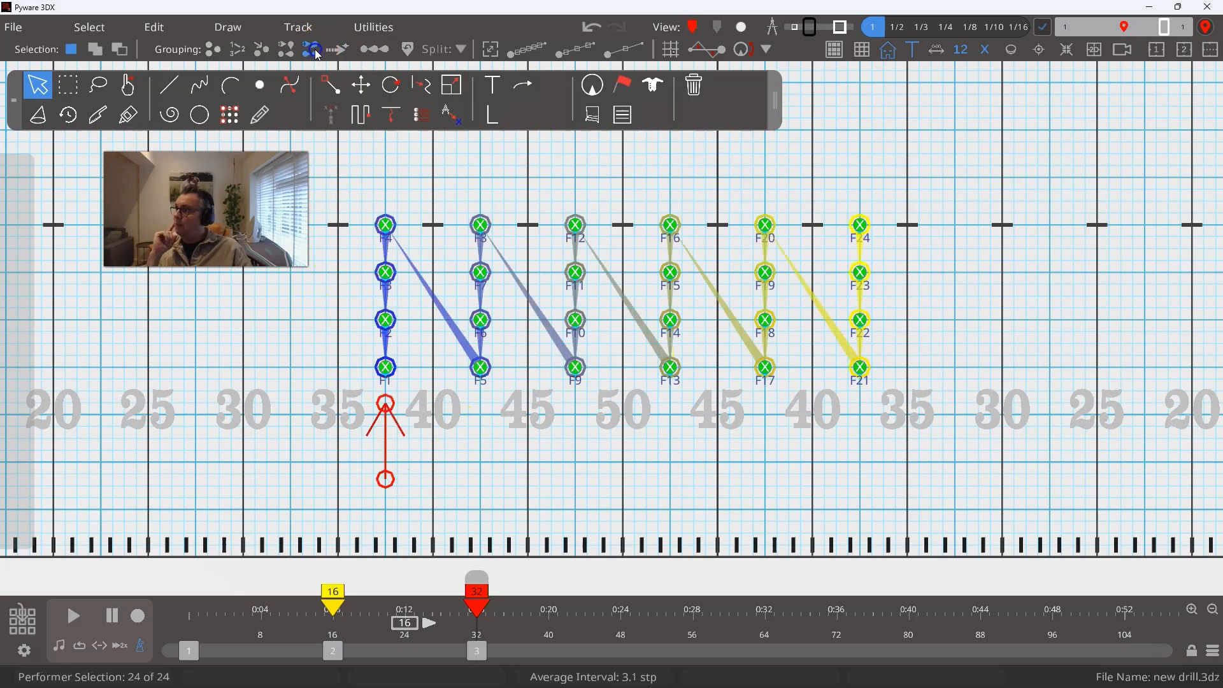
pyautogui.click(331, 86)
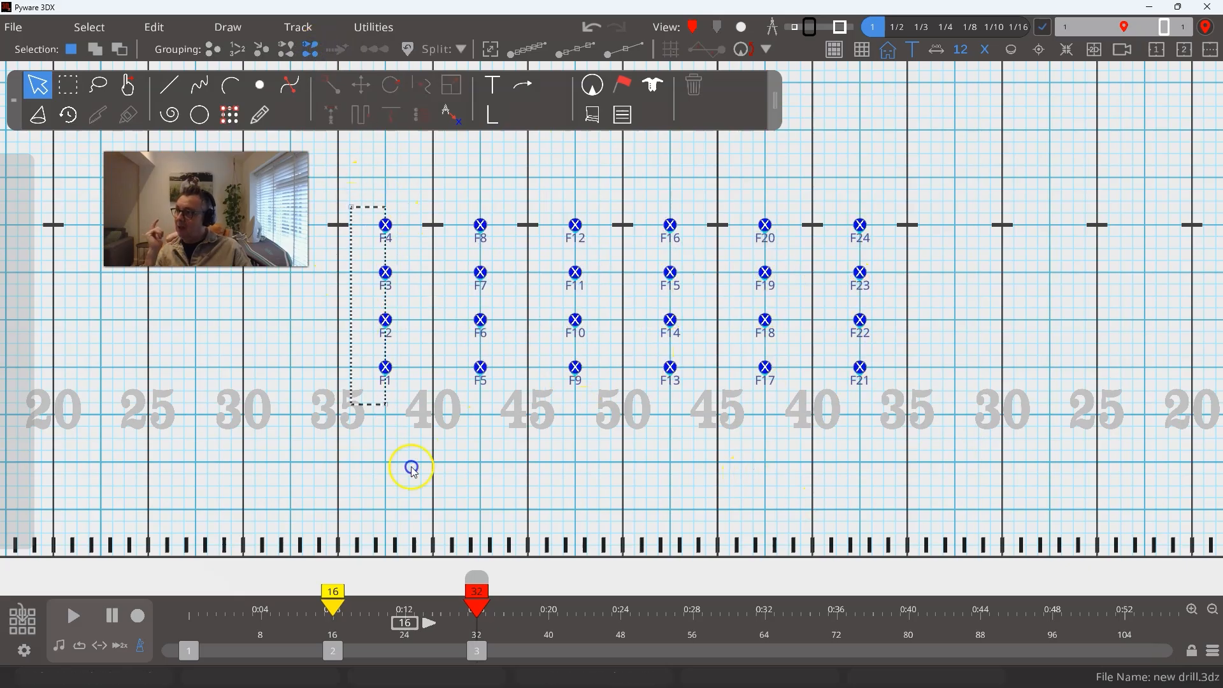
pyautogui.click(398, 358)
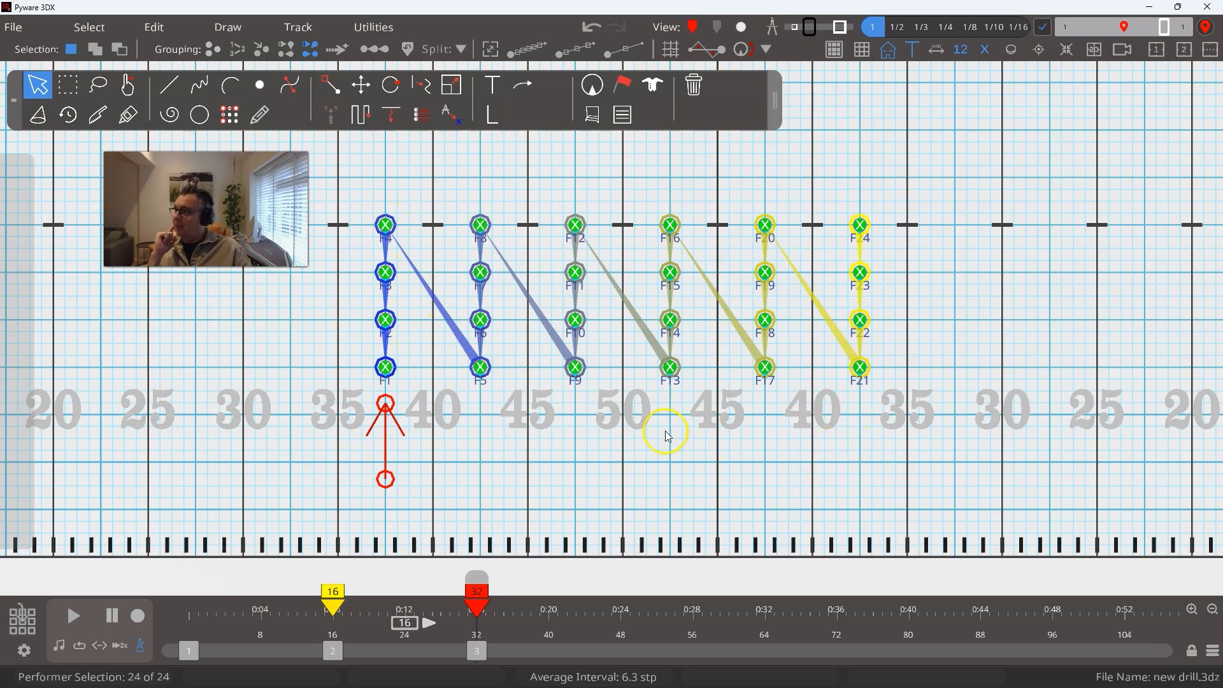
# Split the regrouped block into groups of 4 and select the F1–F4 column.
pyautogui.click(460, 48)
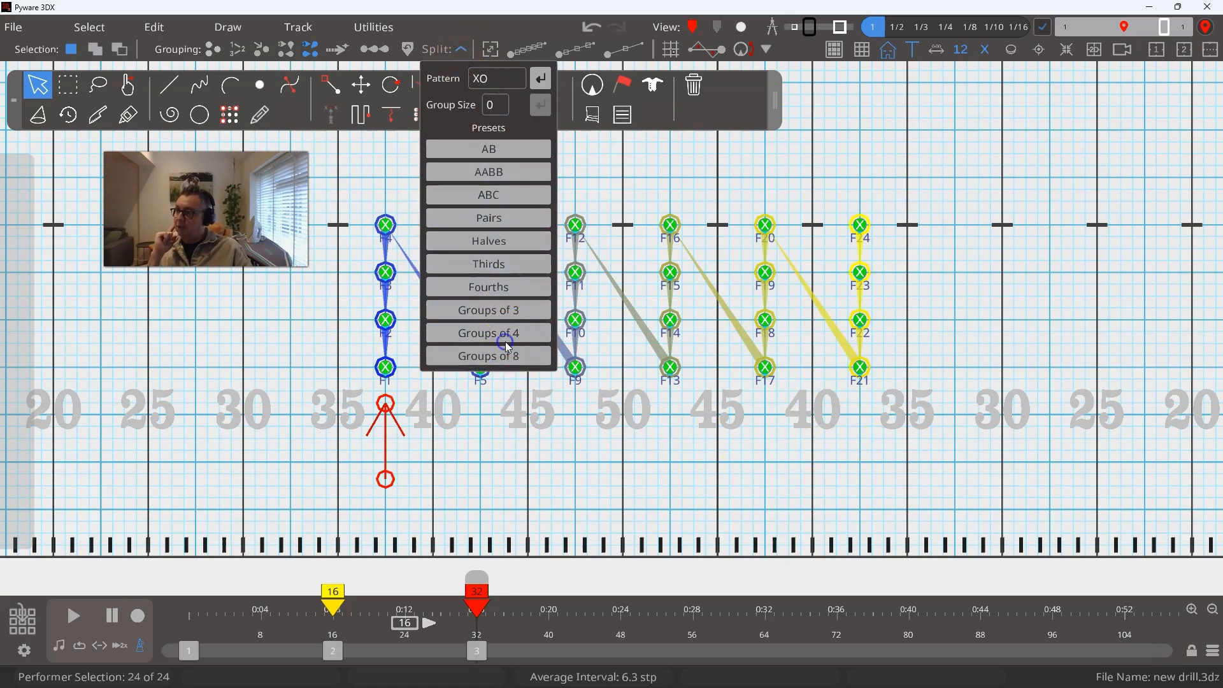
pyautogui.click(509, 340)
pyautogui.click(655, 430)
pyautogui.click(384, 345)
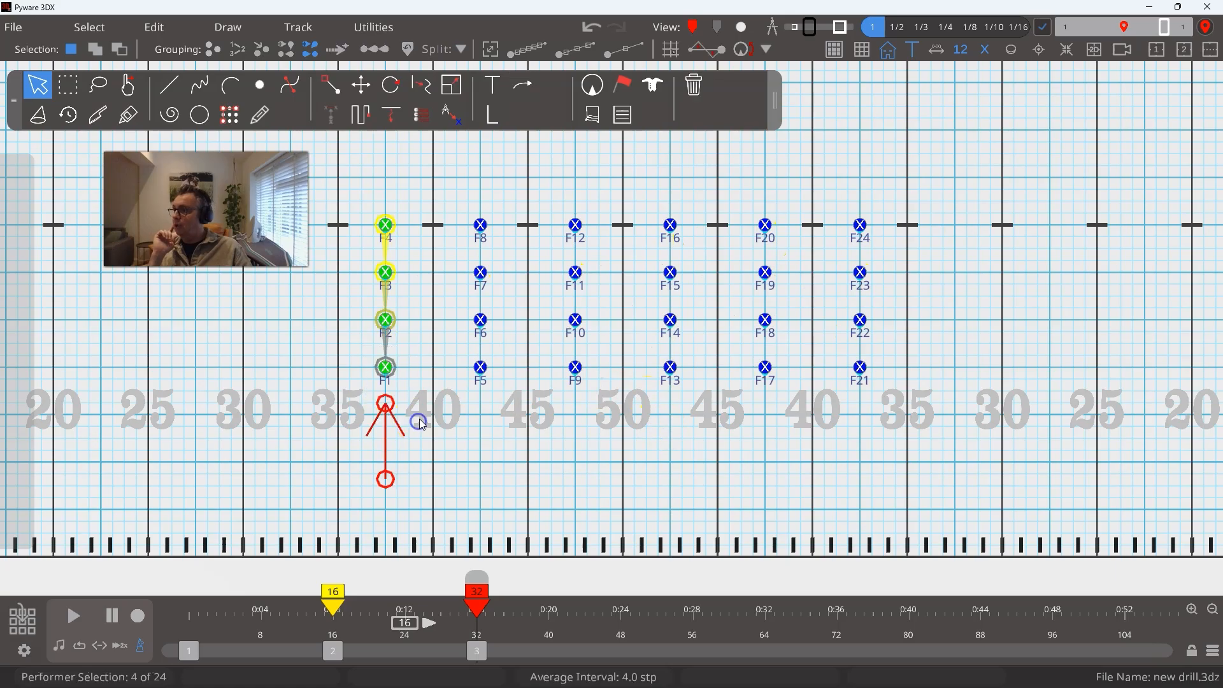
# Draw a four-point diamond about 4 steps wide and deep in front of F1, plus an extra point near the left 45-yard line.
pyautogui.click(259, 85)
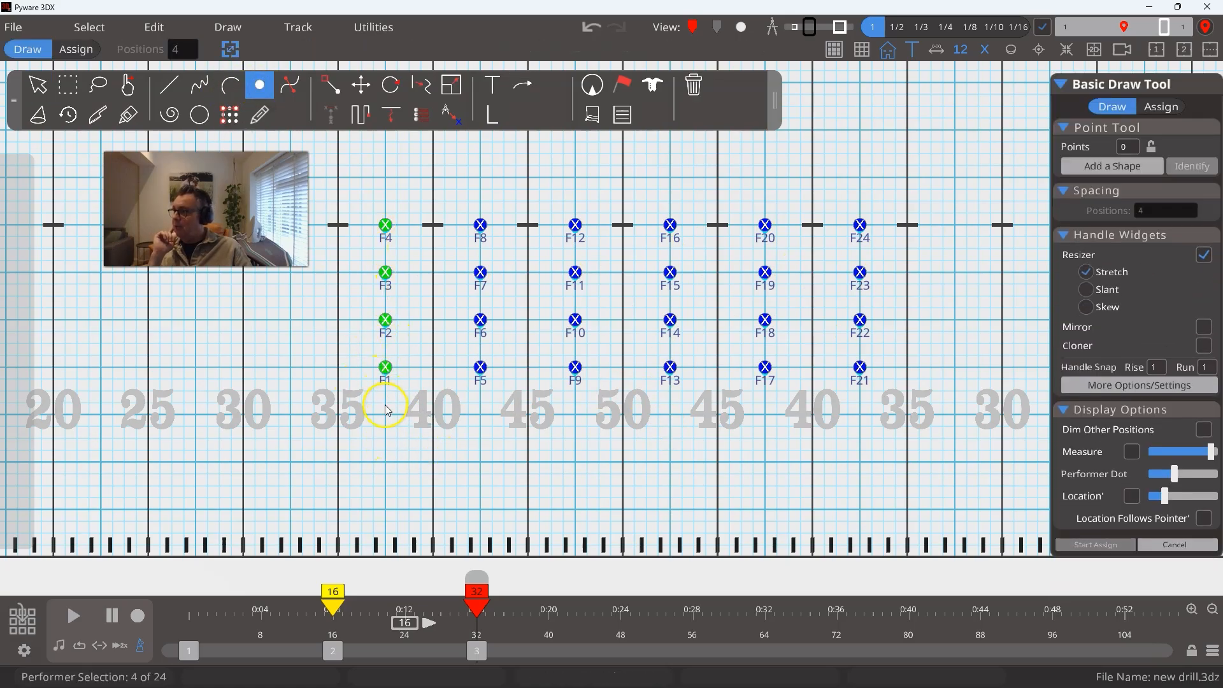
pyautogui.click(385, 414)
pyautogui.click(409, 438)
pyautogui.click(362, 438)
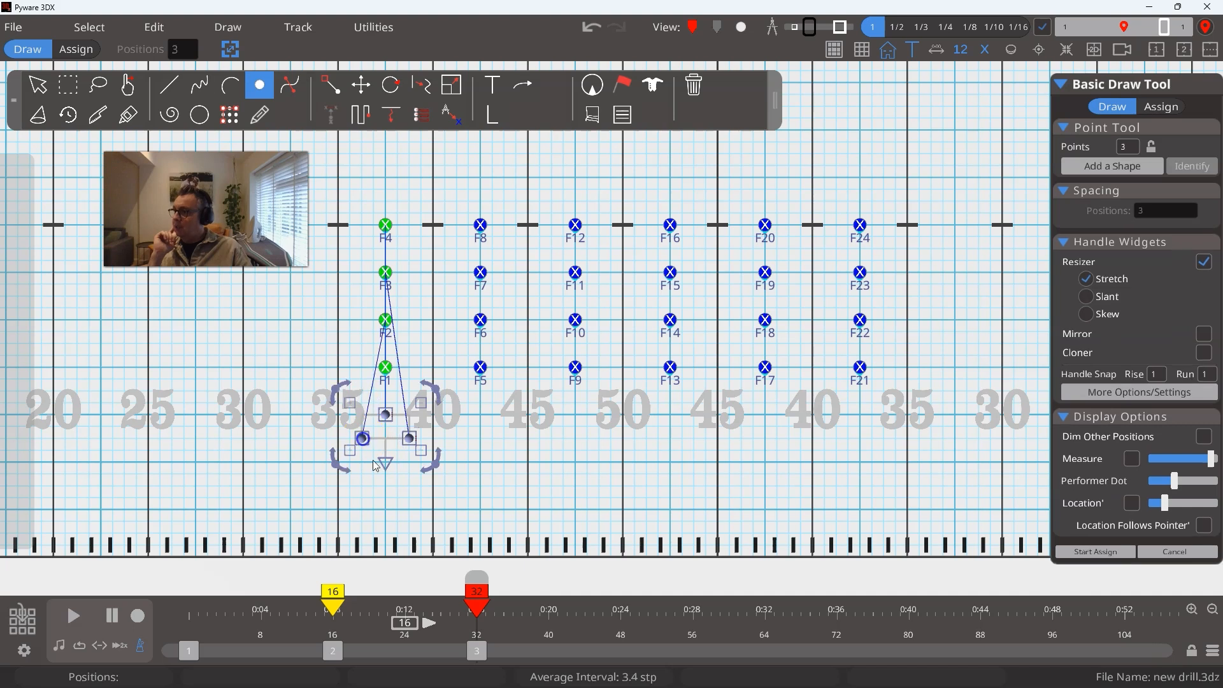
pyautogui.click(386, 460)
pyautogui.click(554, 508)
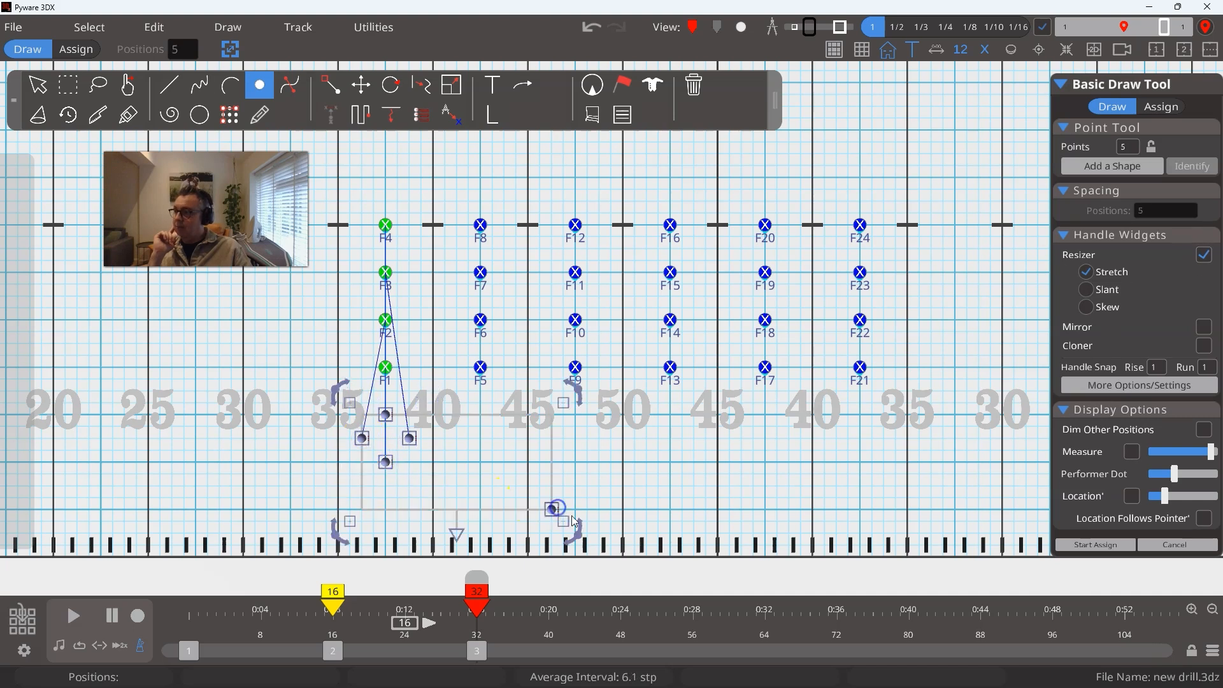
# Assign F1–F4 to the diamond in group order and accept the 4 uncommitted positions, excluding unmatched ones.
pyautogui.click(1090, 545)
pyautogui.click(1091, 506)
pyautogui.click(562, 403)
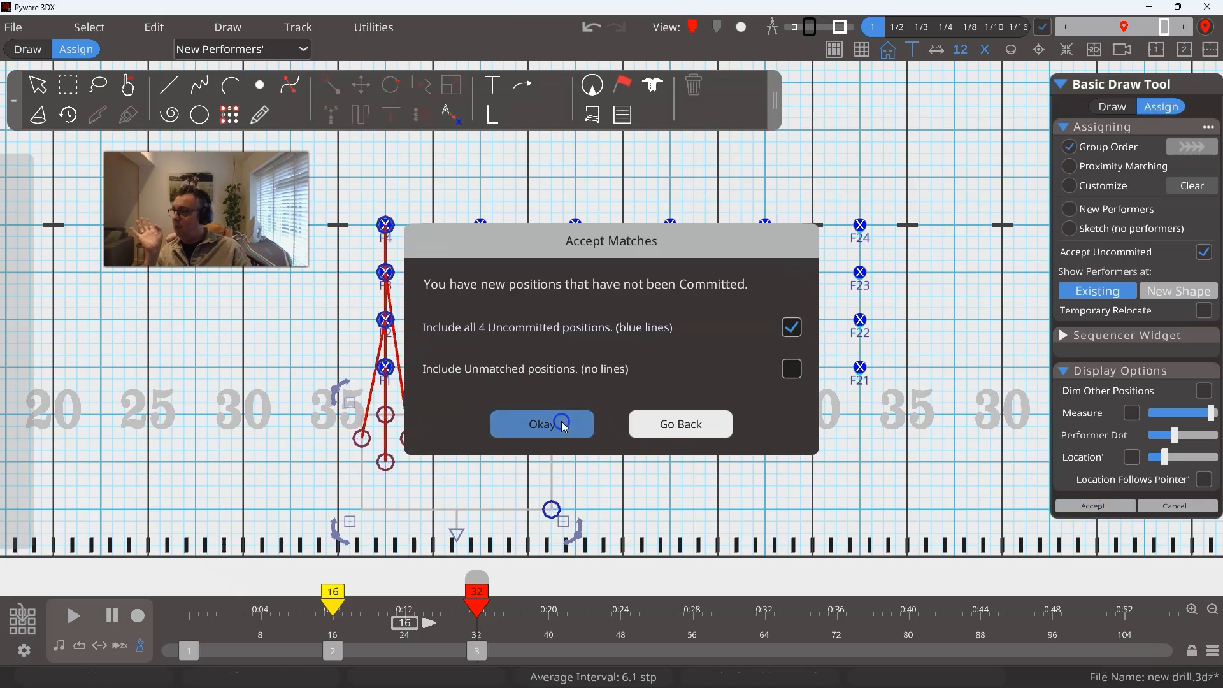
# Scrub between sets 2 and 3 to preview the diamond move, and check the F1–F4 grouping and paths at set 3.
pyautogui.moveTo(477, 608); pyautogui.dragTo(388, 614)
pyautogui.click(477, 651)
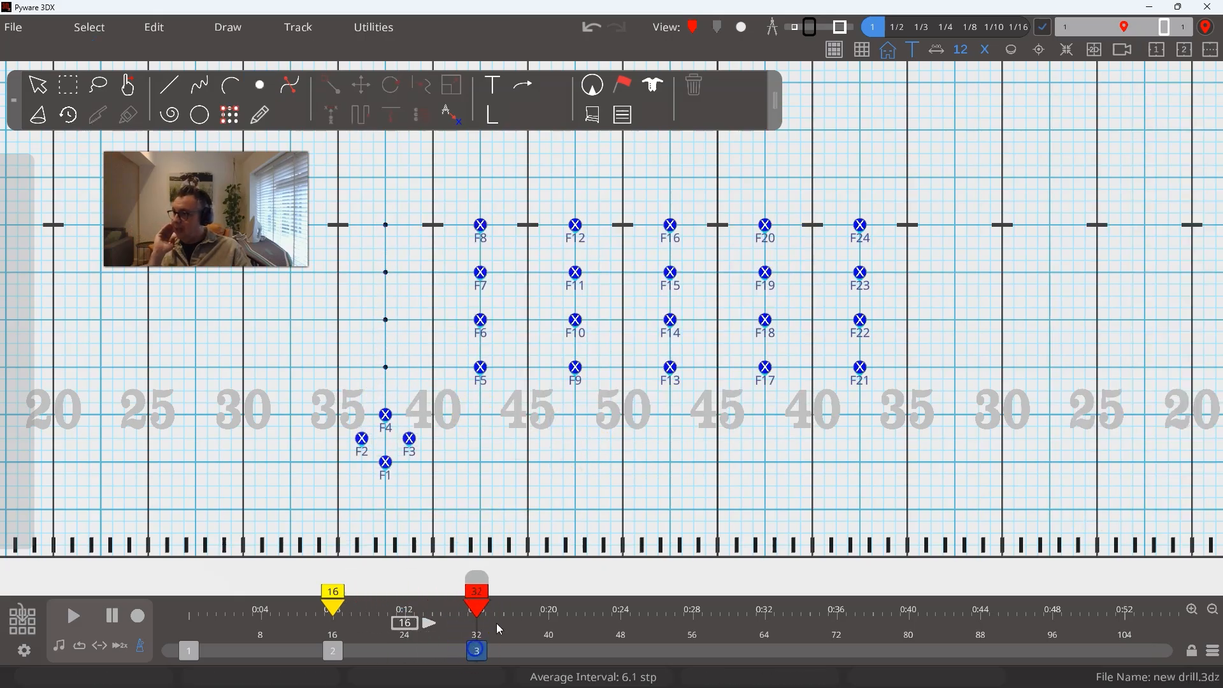
pyautogui.moveTo(313, 387); pyautogui.dragTo(434, 502)
pyautogui.click(30, 90)
pyautogui.moveTo(294, 376)
pyautogui.mouseDown()
pyautogui.moveTo(415, 463)
pyautogui.moveTo(425, 487)
pyautogui.mouseUp()
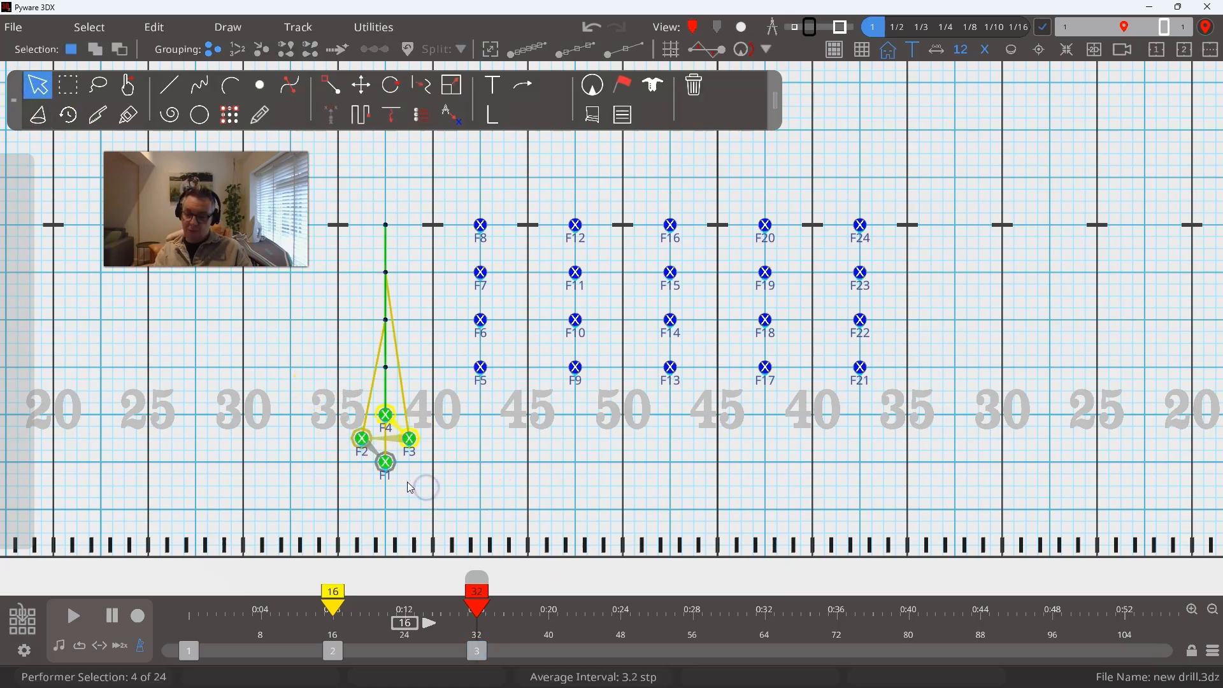
pyautogui.click(492, 457)
# Paste a copy of the F1–F4 diamond for F5–F8, placing it behind their column and accepting it in group order.
pyautogui.click(74, 81)
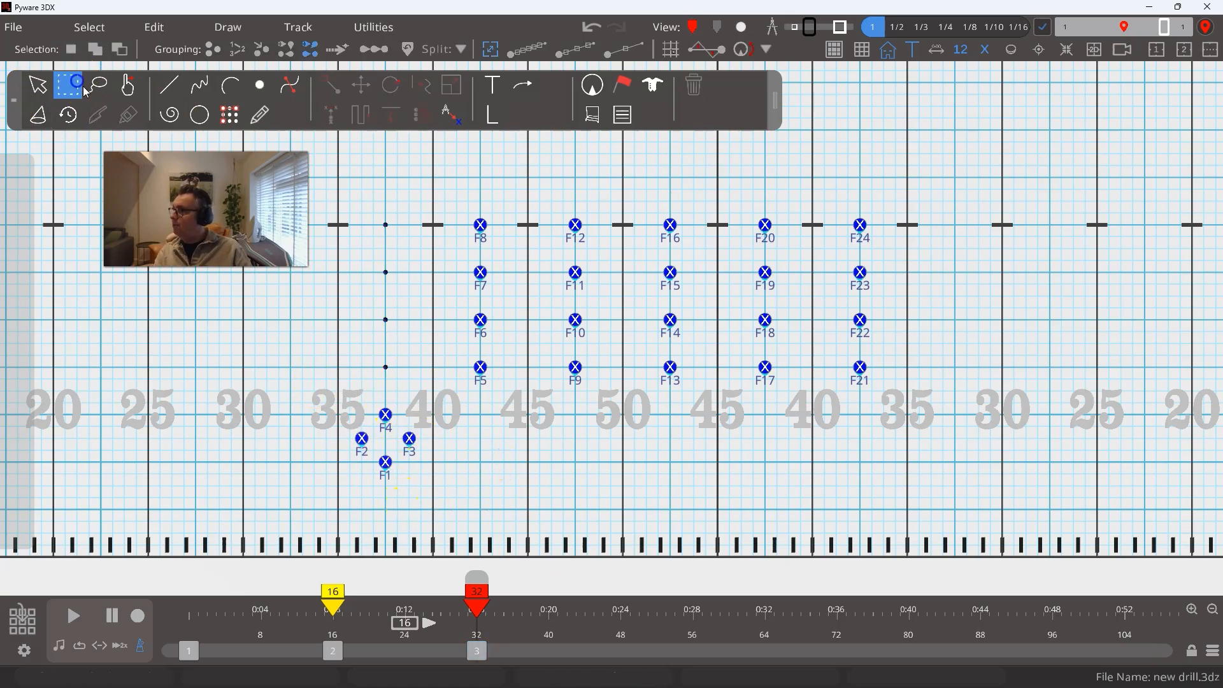
pyautogui.click(35, 80)
pyautogui.moveTo(453, 201); pyautogui.dragTo(509, 388)
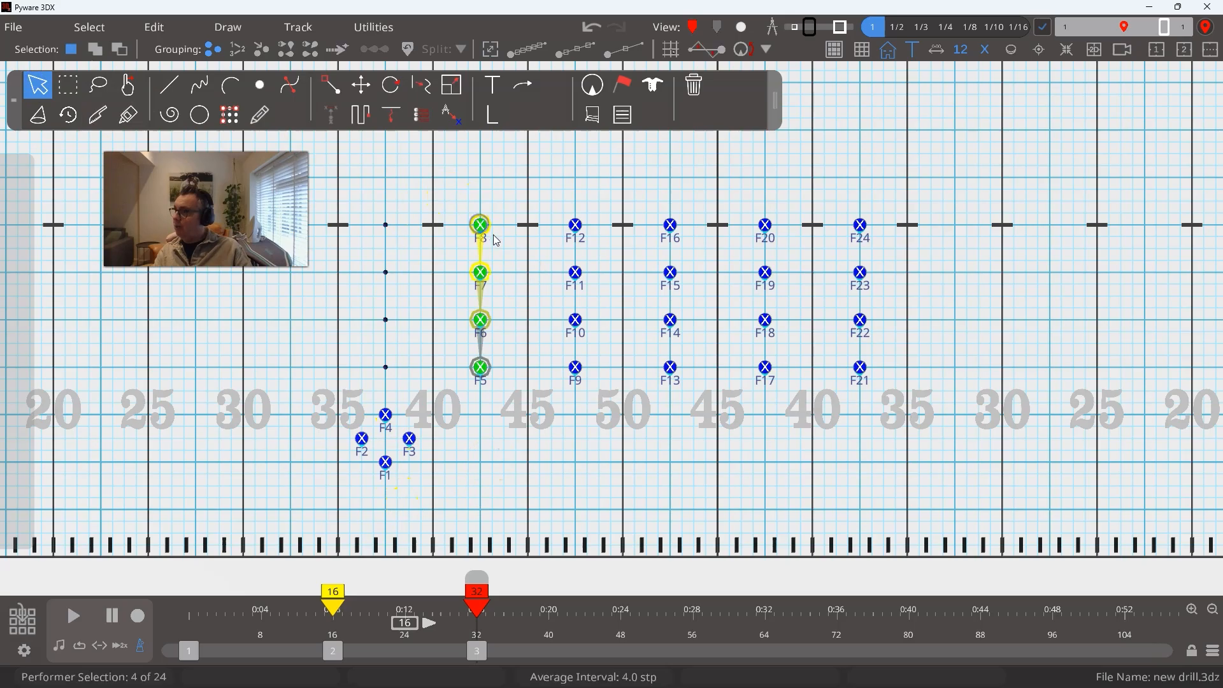
pyautogui.hotkey('ctrl', 'v')
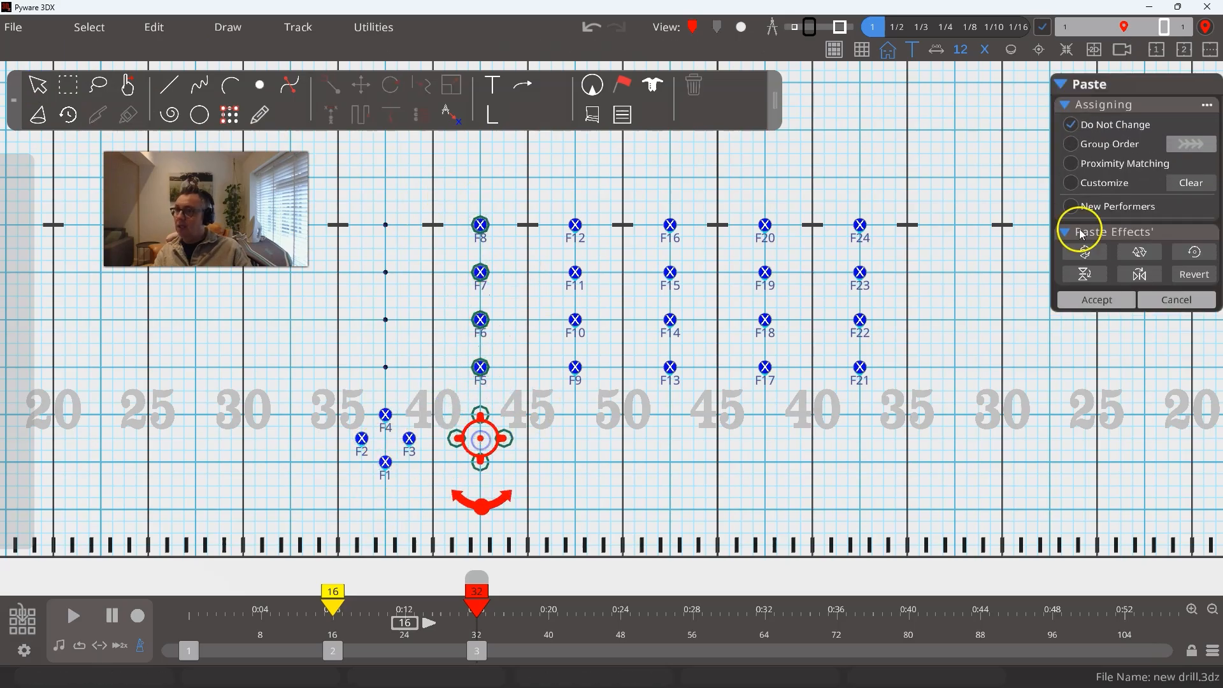
pyautogui.click(1121, 145)
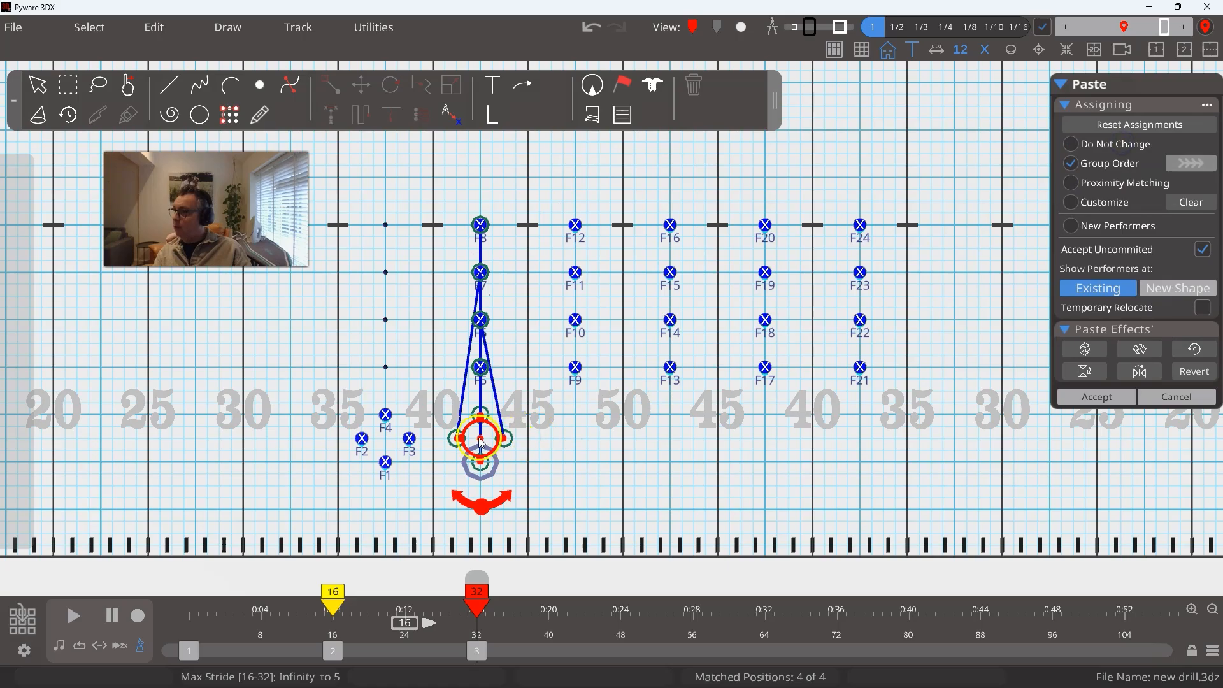
pyautogui.click(554, 246)
pyautogui.click(1076, 396)
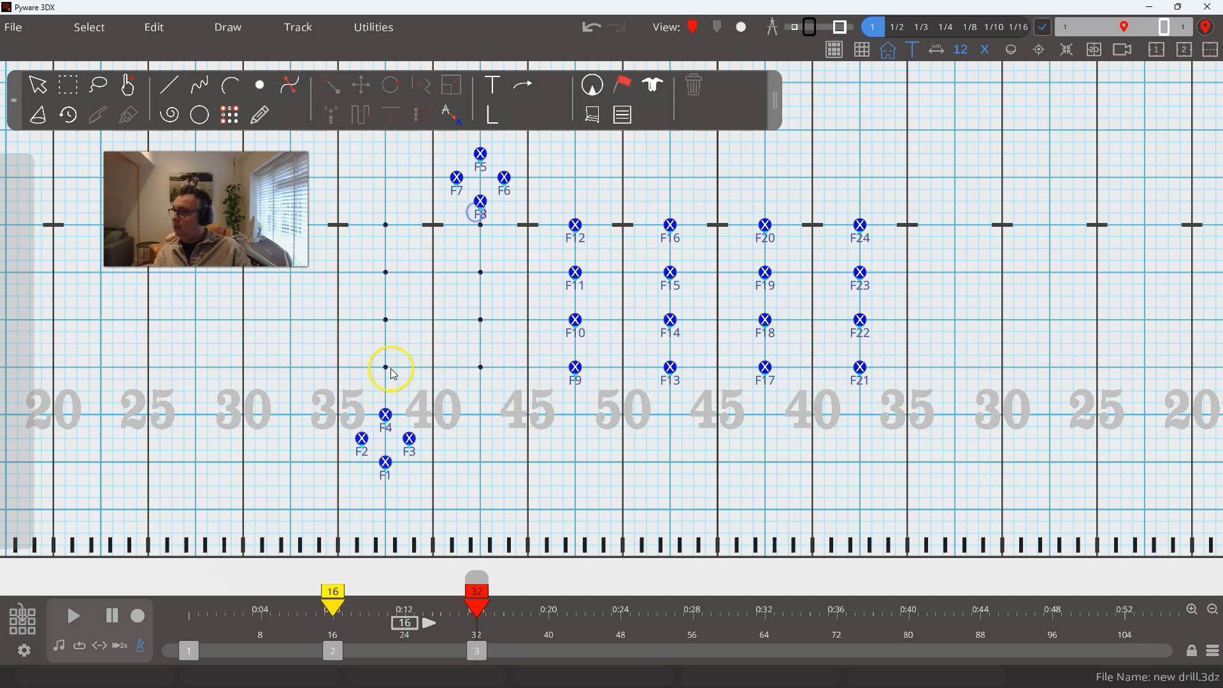
# Paste the diamond shape for the F9–F12 column, centred in front of it, and accept the group-order assignment.
pyautogui.click(40, 90)
pyautogui.moveTo(570, 210); pyautogui.dragTo(605, 414)
pyautogui.hotkey('ctrl', 'c')
pyautogui.hotkey('ctrl', 'v')
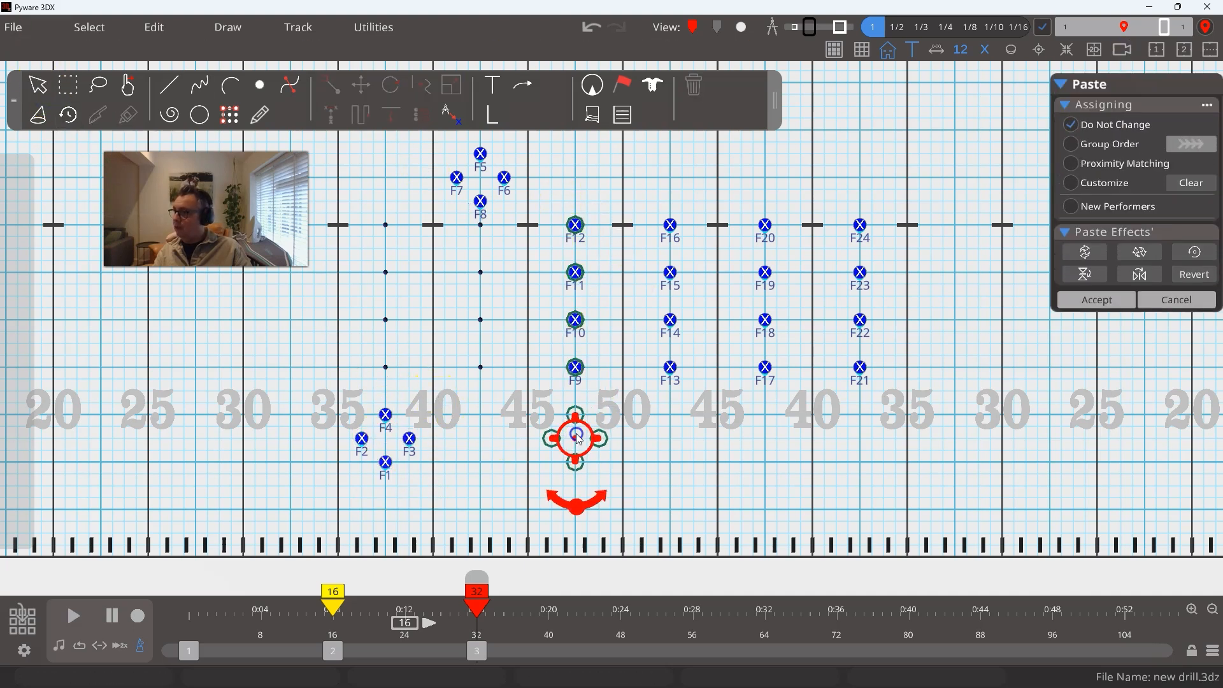
pyautogui.click(1102, 145)
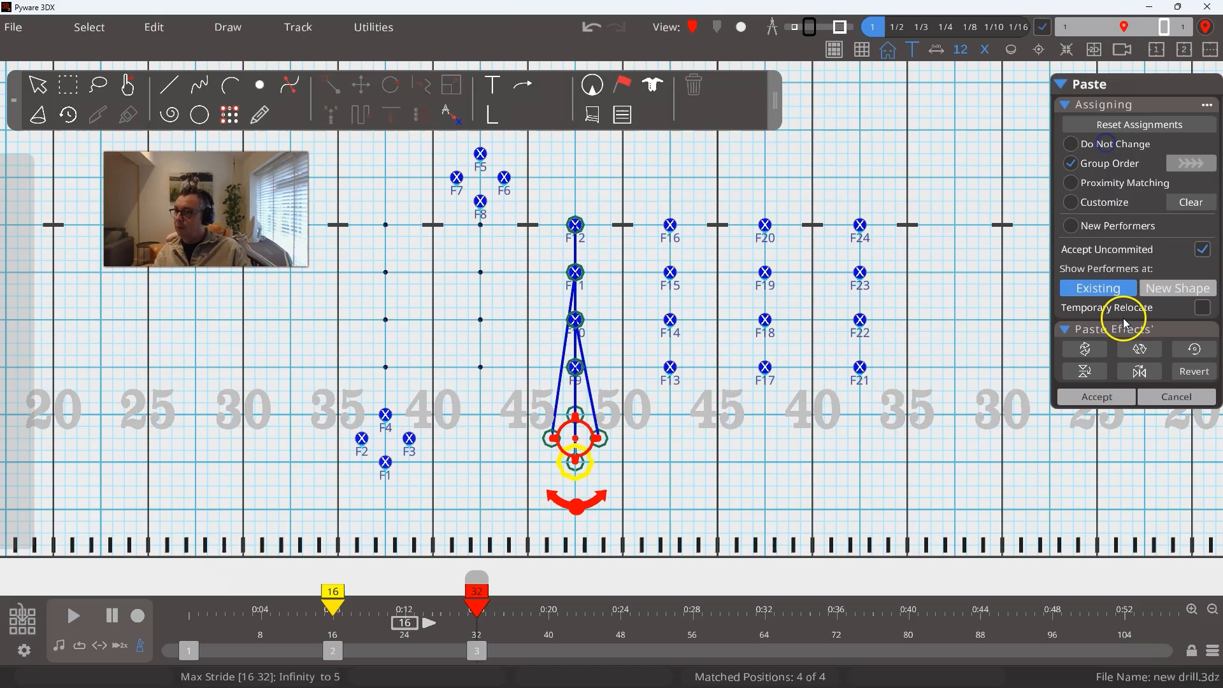
pyautogui.click(1096, 394)
# Copy the F5–F8 diamond, paste it behind the F13–F16 column and assign those four performers in group order.
pyautogui.click(38, 90)
pyautogui.moveTo(445, 130); pyautogui.dragTo(628, 239)
pyautogui.hotkey('ctrl', 'c')
pyautogui.click(669, 278)
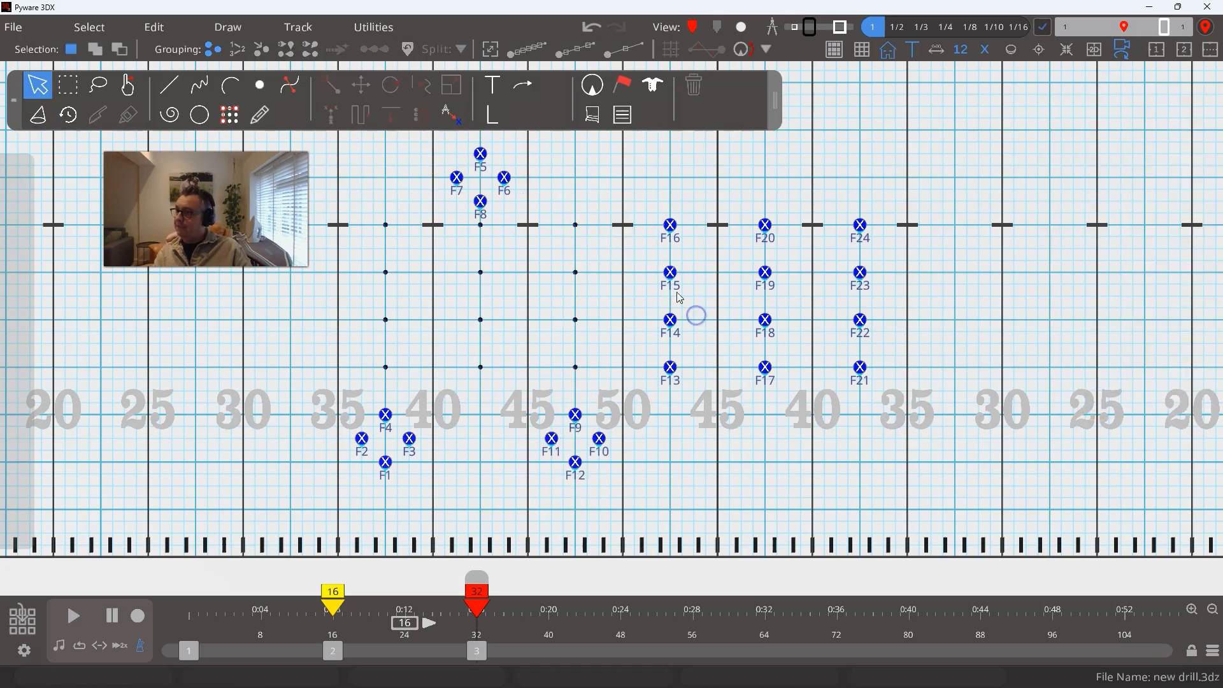
pyautogui.hotkey('ctrl', 'v')
pyautogui.moveTo(481, 177); pyautogui.dragTo(669, 182)
pyautogui.click(1071, 144)
pyautogui.click(1097, 398)
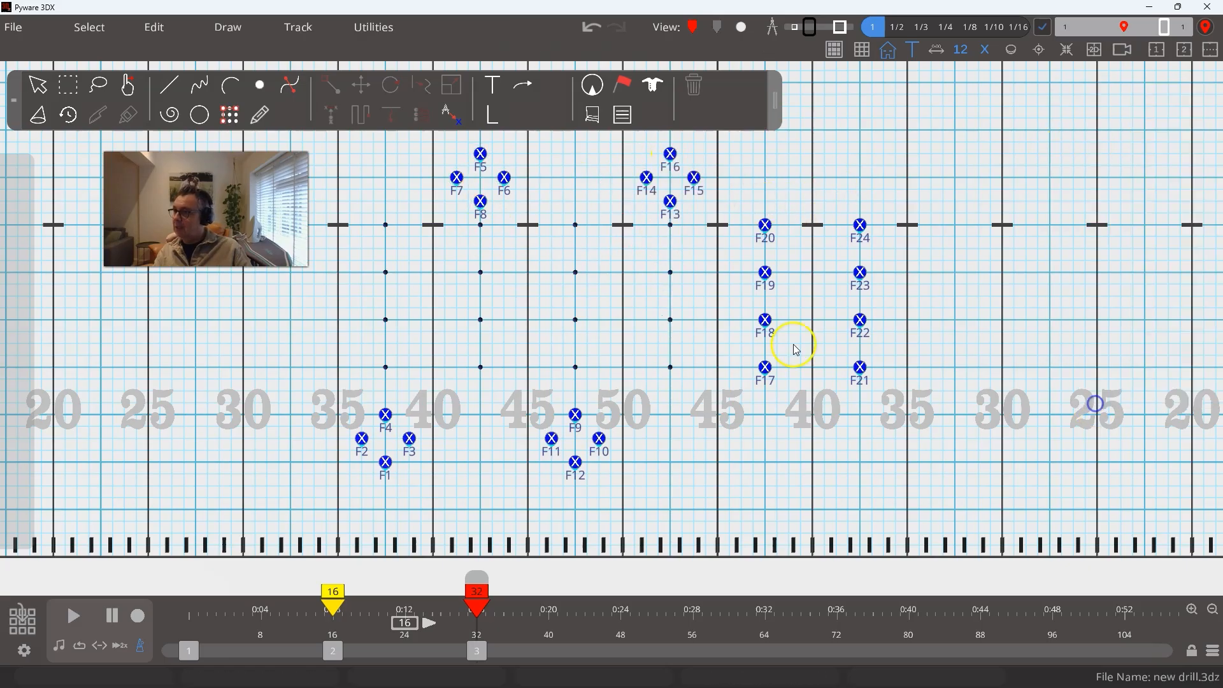
# Paste the F9–F12 diamond in front of the F17–F20 column and accept it in group order.
pyautogui.click(593, 445)
pyautogui.click(790, 366)
pyautogui.hotkey('ctrl', 'v')
pyautogui.moveTo(573, 438); pyautogui.dragTo(765, 438)
pyautogui.click(1090, 144)
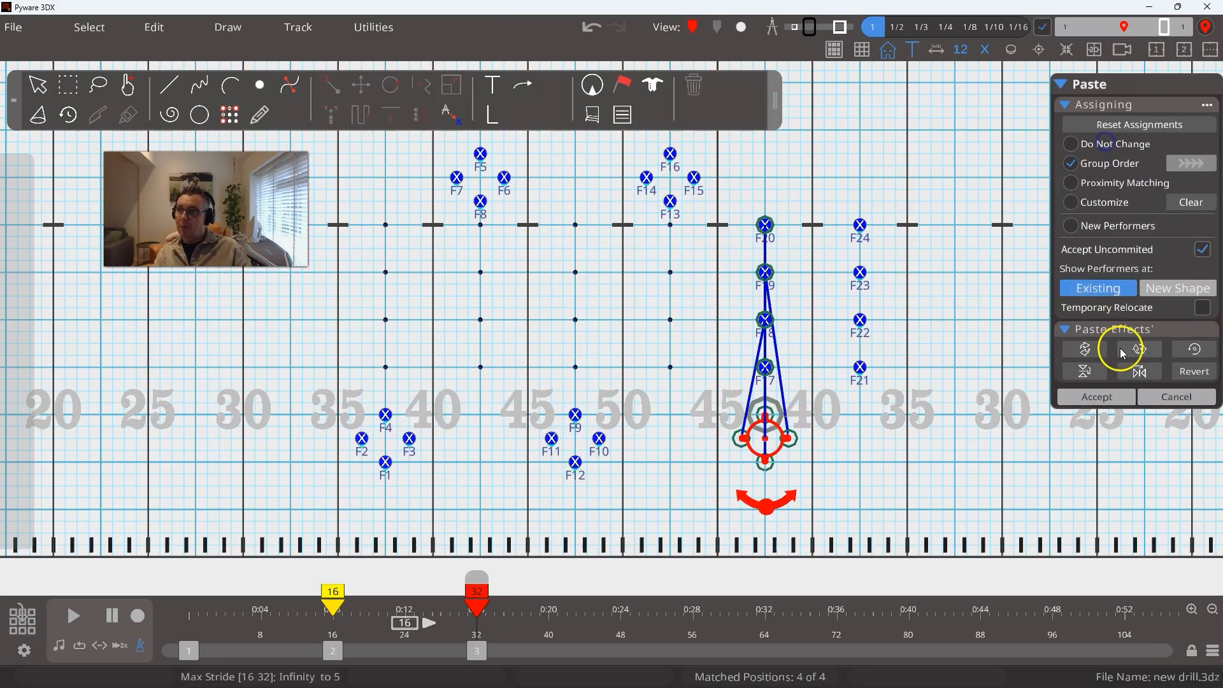
pyautogui.click(1104, 390)
# Copy the F13–F16 diamond to F21–F24, placing it behind their column and accepting it in group order.
pyautogui.click(39, 88)
pyautogui.moveTo(620, 153); pyautogui.dragTo(697, 207)
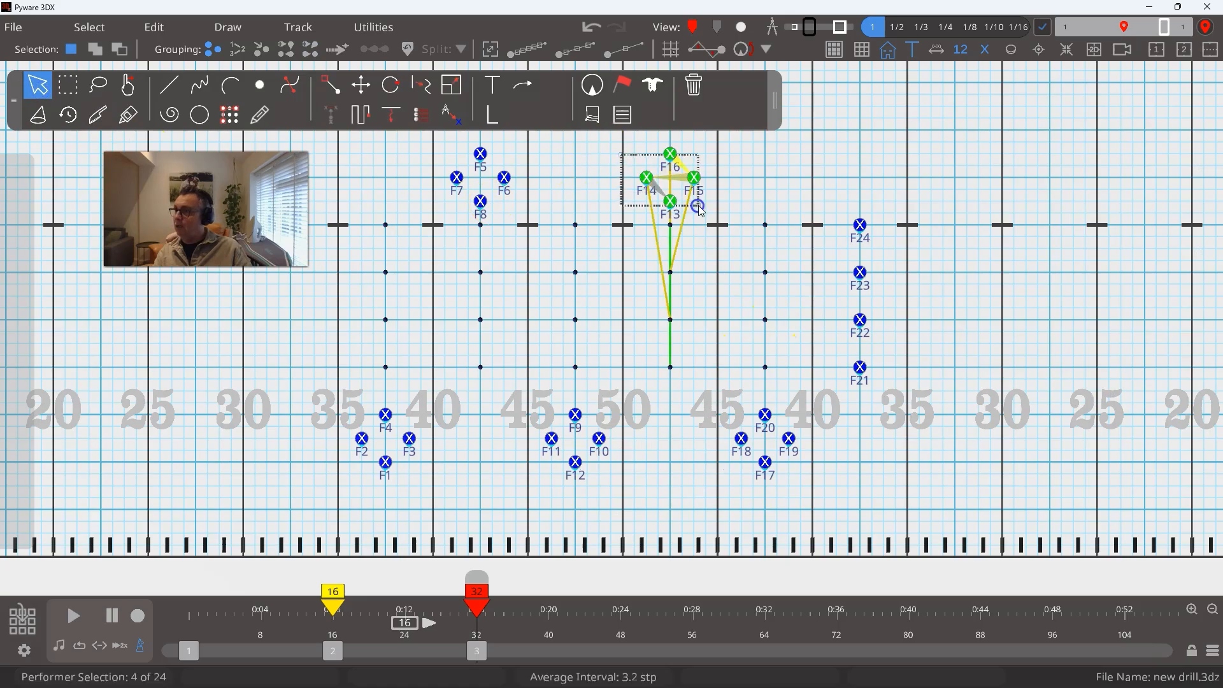
pyautogui.moveTo(826, 205); pyautogui.dragTo(900, 346)
pyautogui.hotkey('ctrl', 'v')
pyautogui.moveTo(671, 183); pyautogui.dragTo(858, 184)
pyautogui.click(1090, 144)
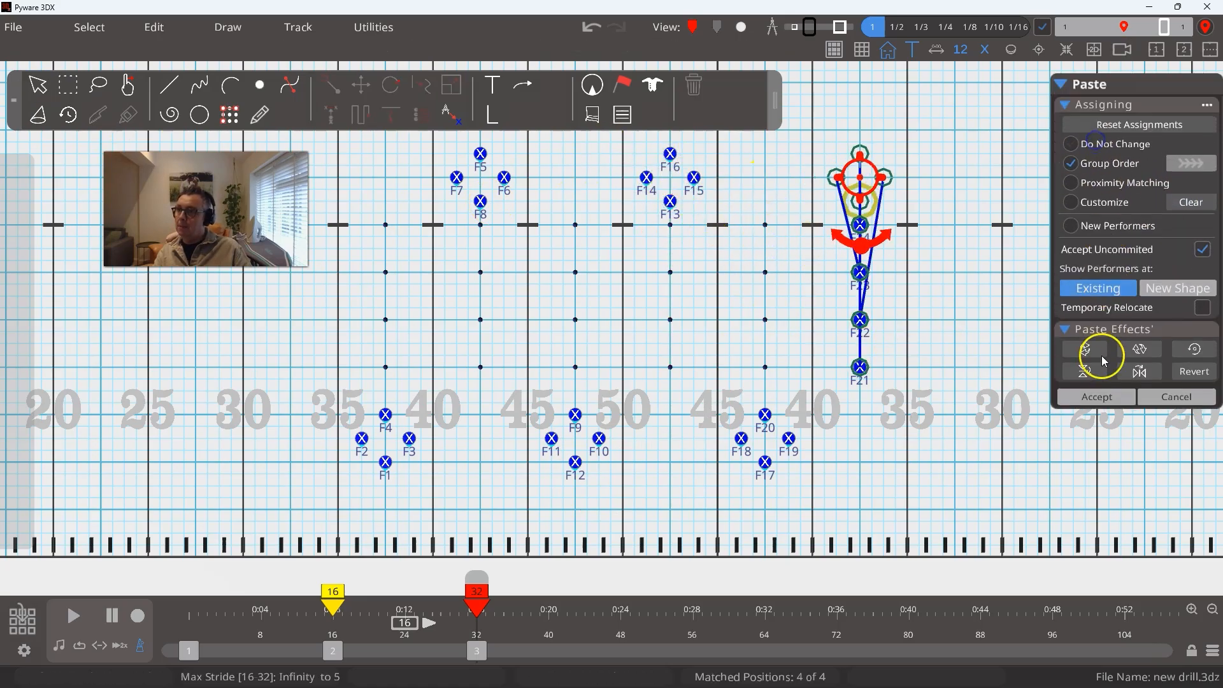
pyautogui.click(1103, 389)
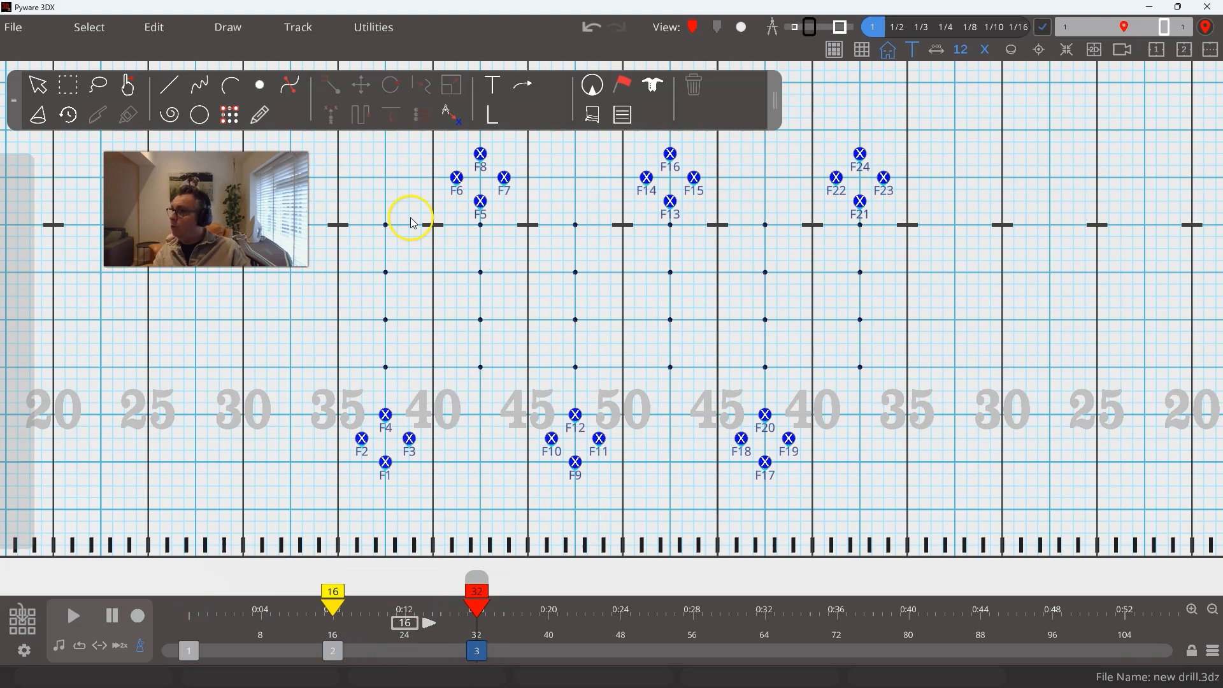
# Scrub between sets 2 and 3 to preview the diamond moves, and add set 4 at count 48.
pyautogui.moveTo(445, 608); pyautogui.dragTo(341, 654)
pyautogui.moveTo(338, 653); pyautogui.dragTo(420, 671)
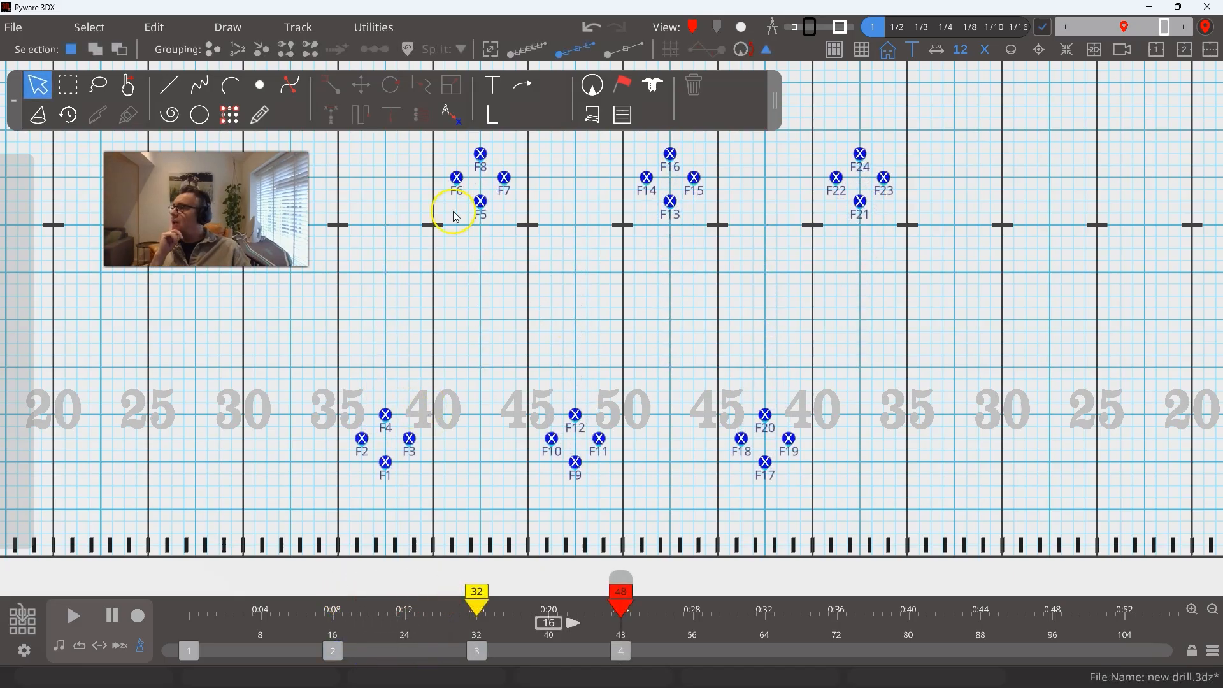
# Select all 24 performers at set 4 and clear their automatic grouping with the manual grouping tool.
pyautogui.click(261, 49)
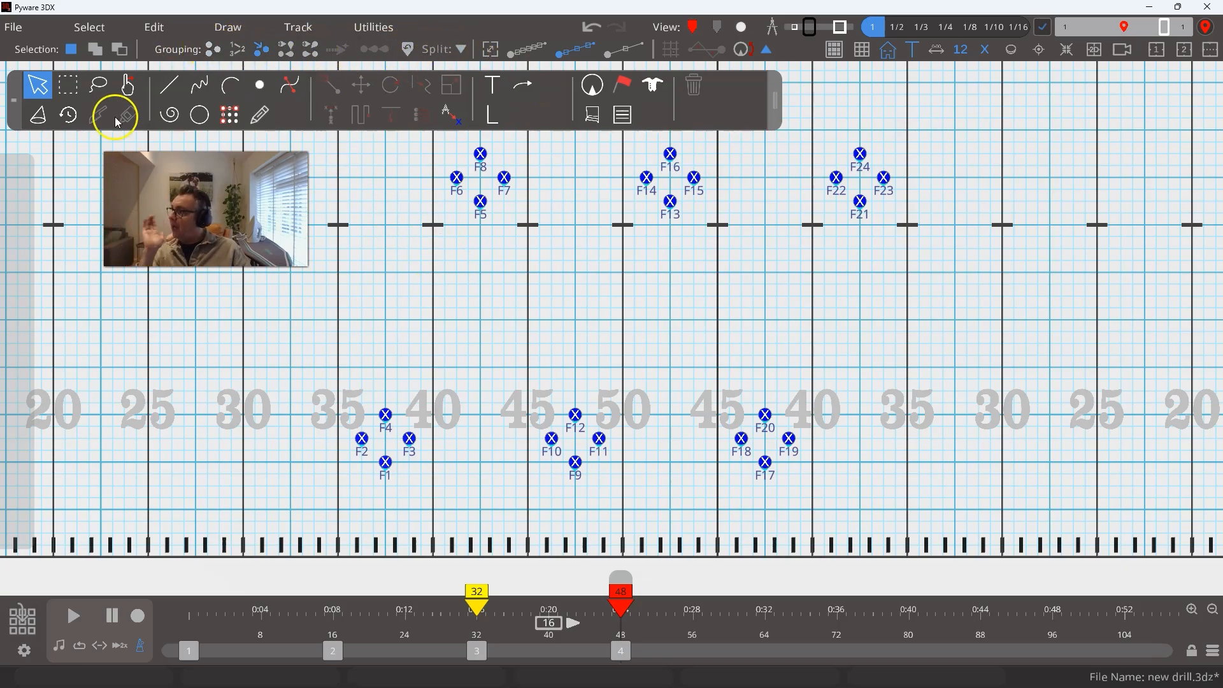
pyautogui.moveTo(362, 182); pyautogui.dragTo(907, 463)
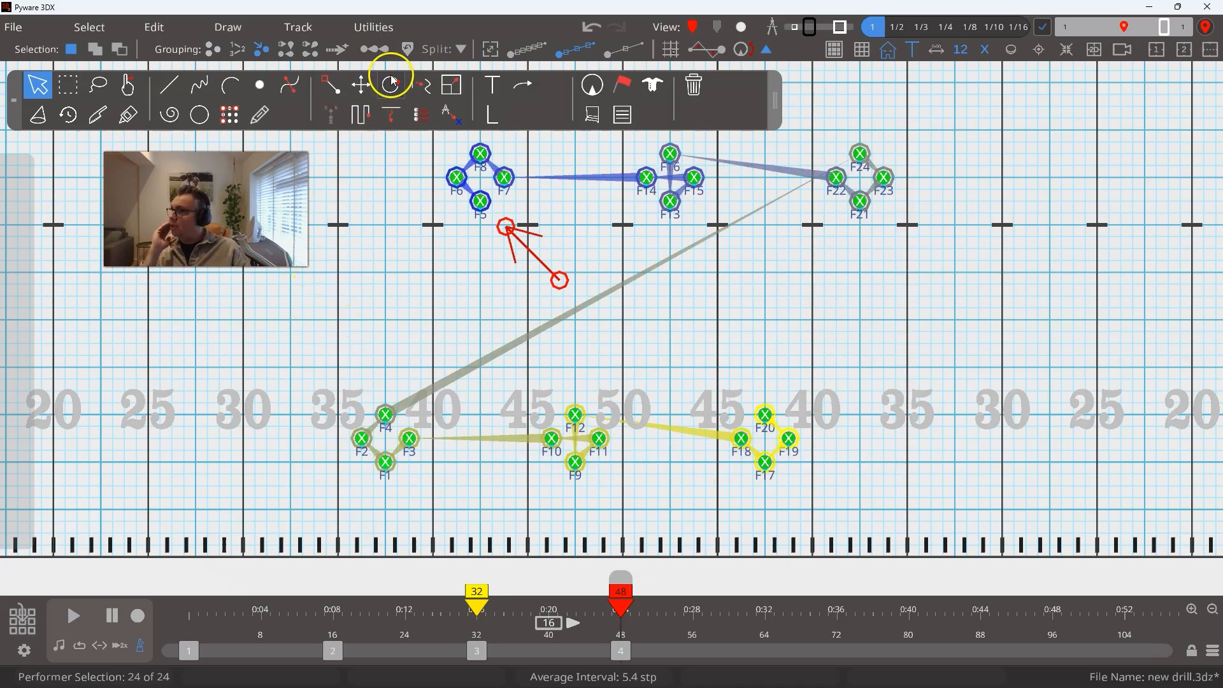
pyautogui.click(409, 49)
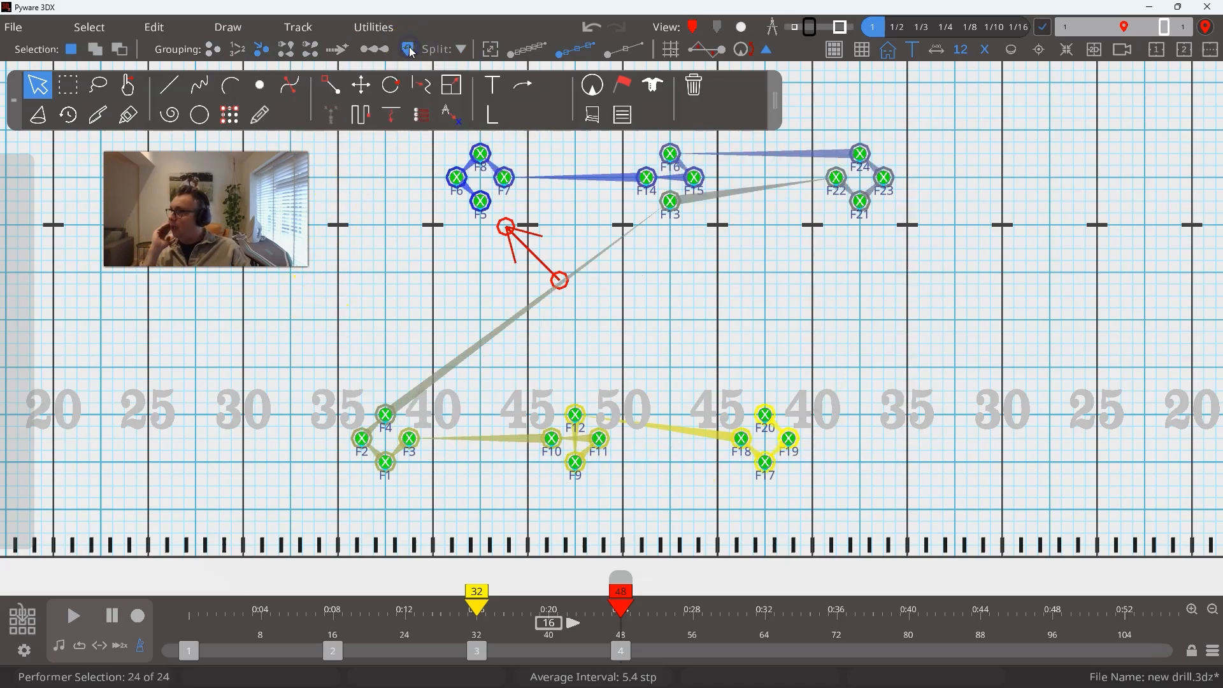
pyautogui.click(128, 117)
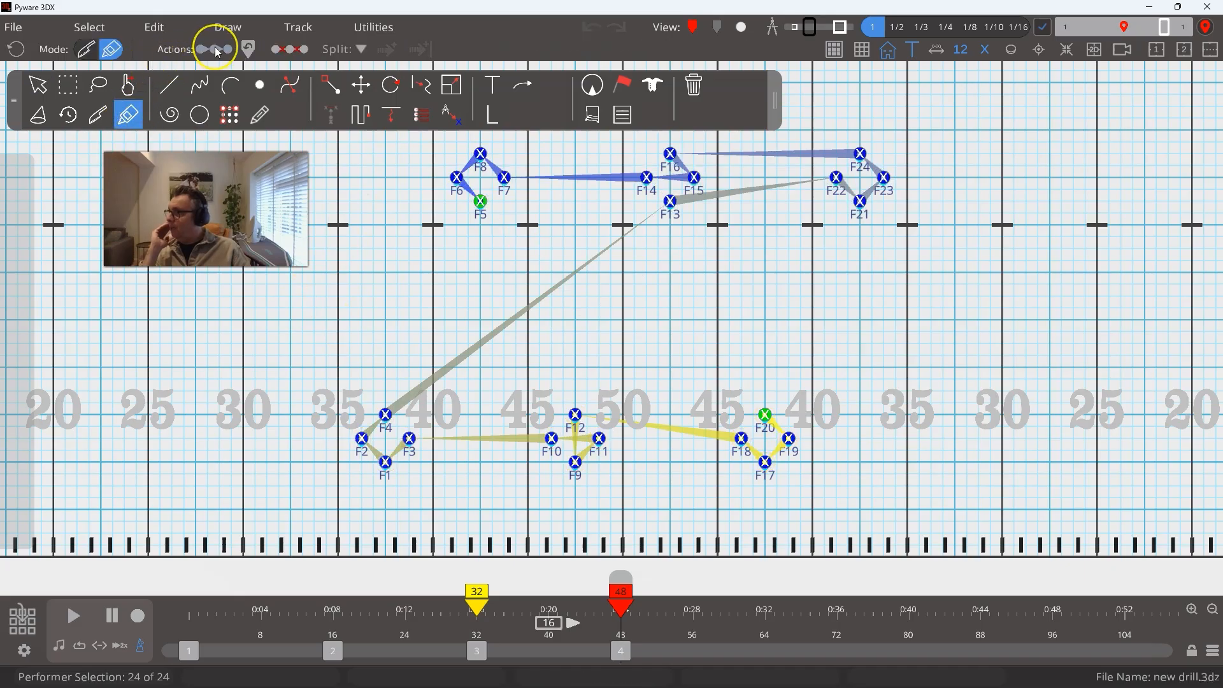
pyautogui.click(295, 56)
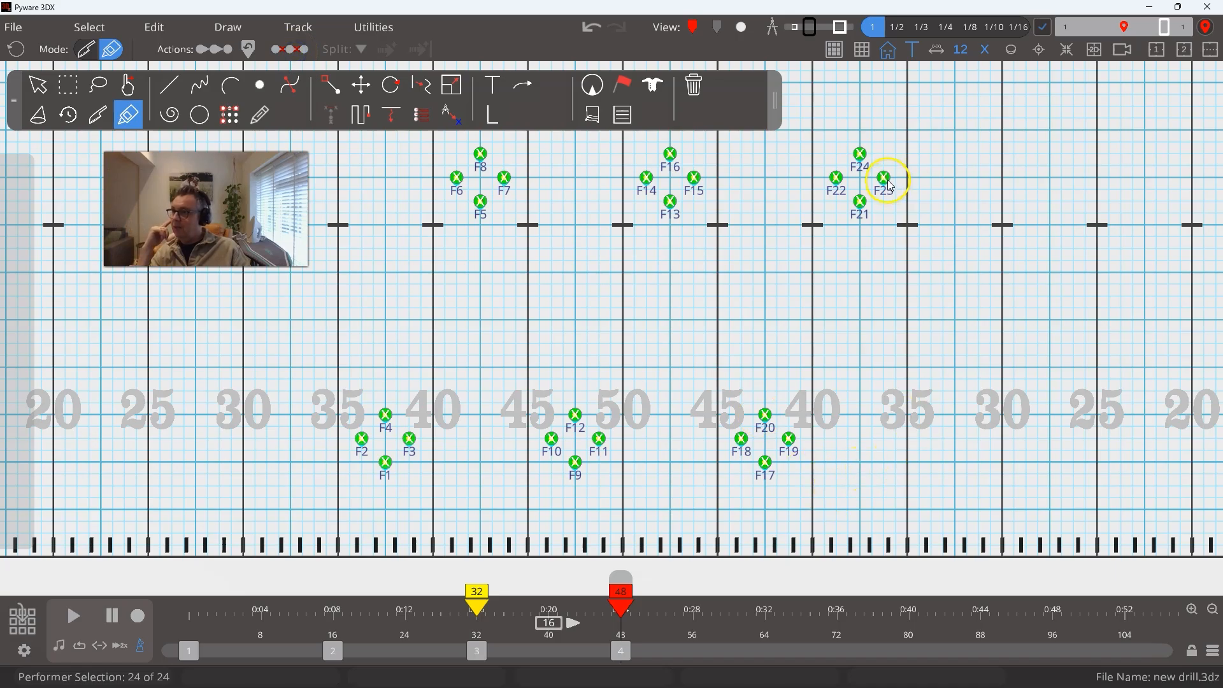
# Try to chain the performers manually from F23 through the F21–F24, F17–F20 and F13–F16 diamonds to F7.
pyautogui.click(862, 202)
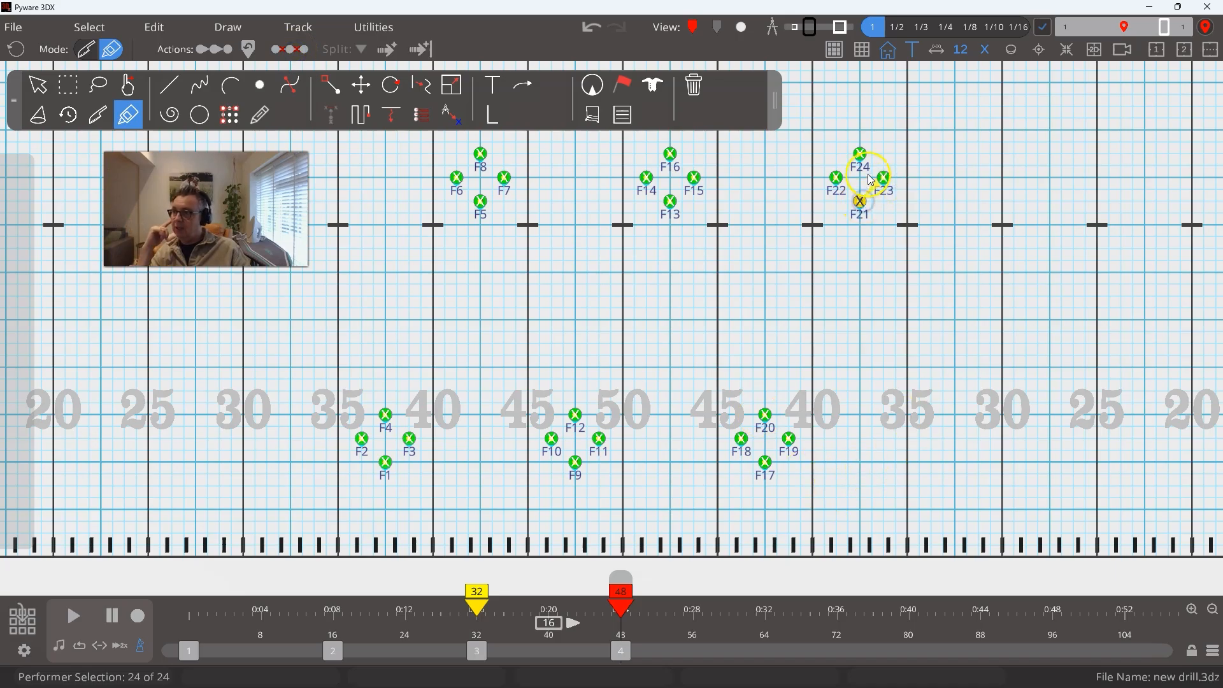
pyautogui.click(836, 178)
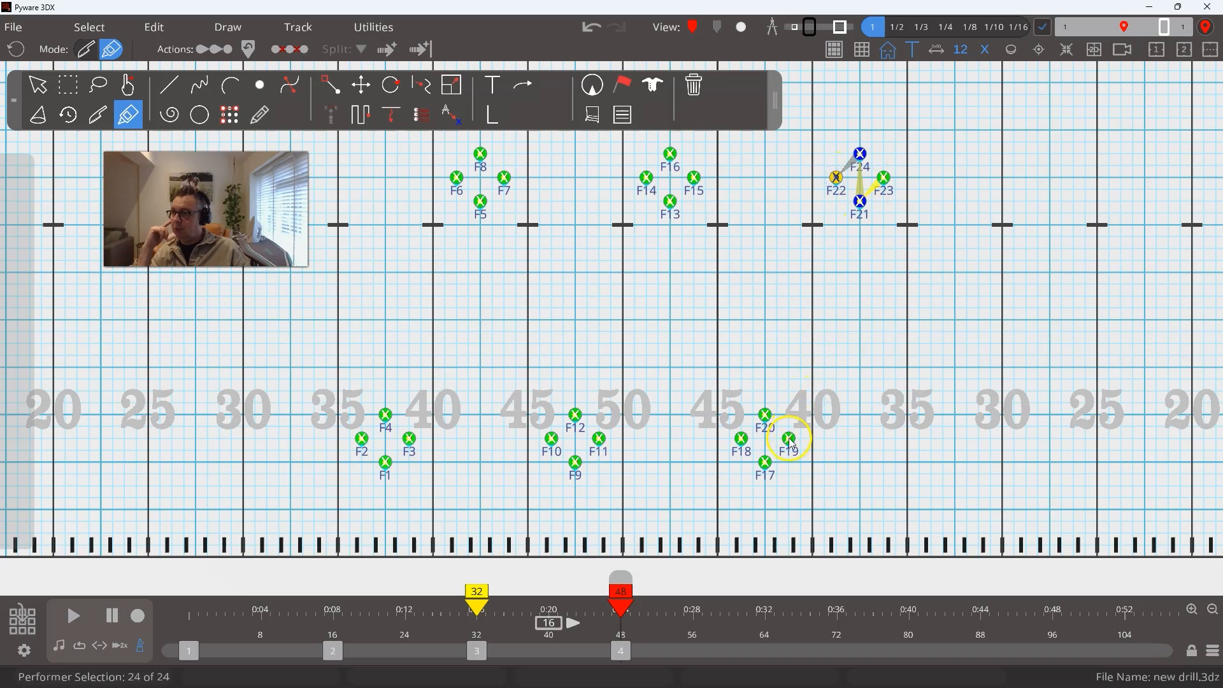
pyautogui.click(790, 439)
pyautogui.click(765, 462)
pyautogui.click(765, 415)
pyautogui.click(741, 438)
pyautogui.click(670, 201)
pyautogui.click(670, 153)
pyautogui.click(646, 178)
pyautogui.click(586, 230)
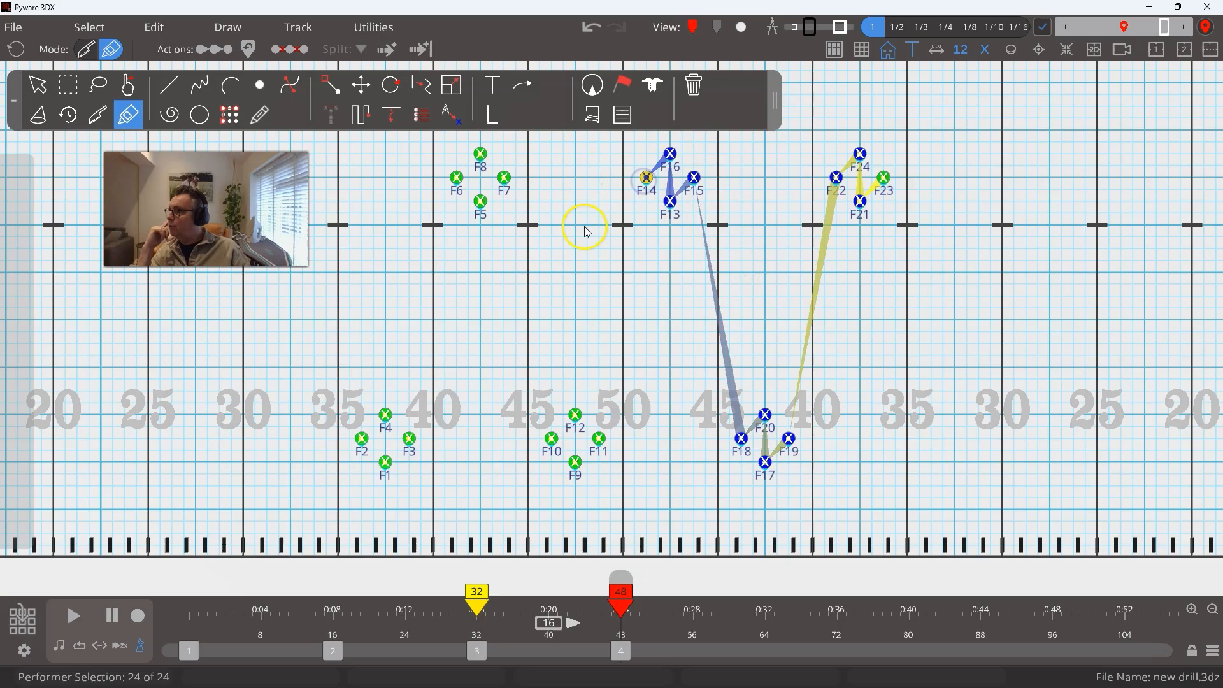
pyautogui.click(389, 51)
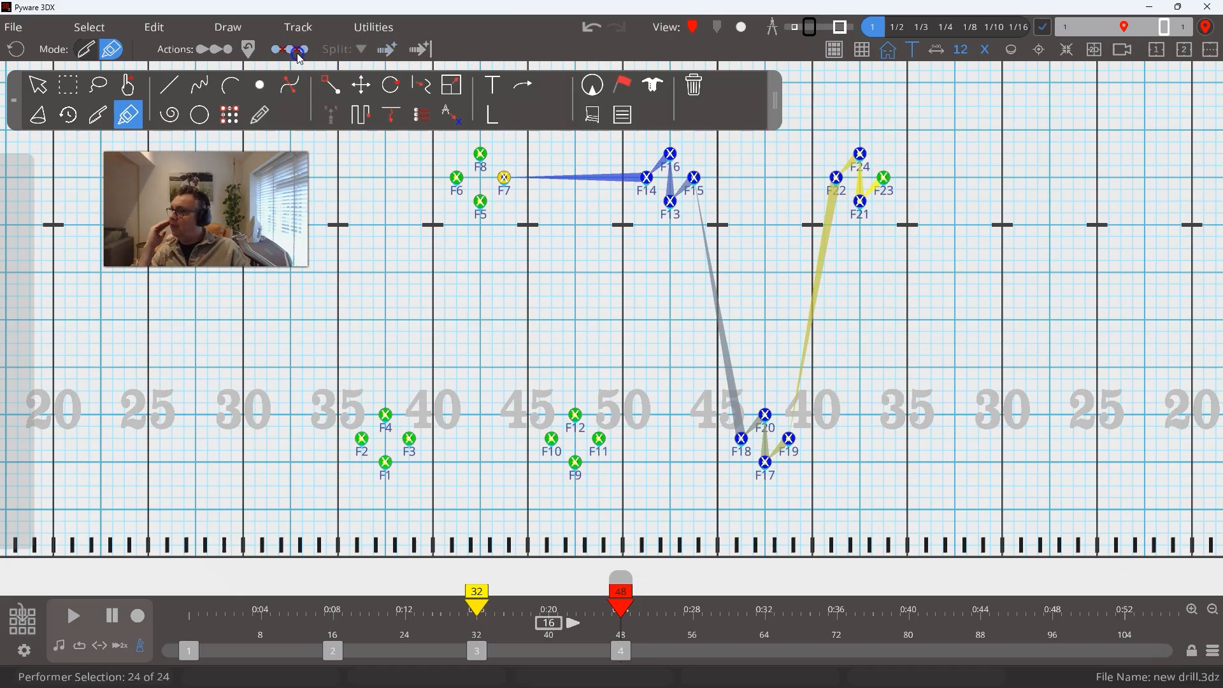
# Clear the chain and regroup all 24 performers from F23 to F2, zigzagging between the back and front diamonds.
pyautogui.click(836, 190)
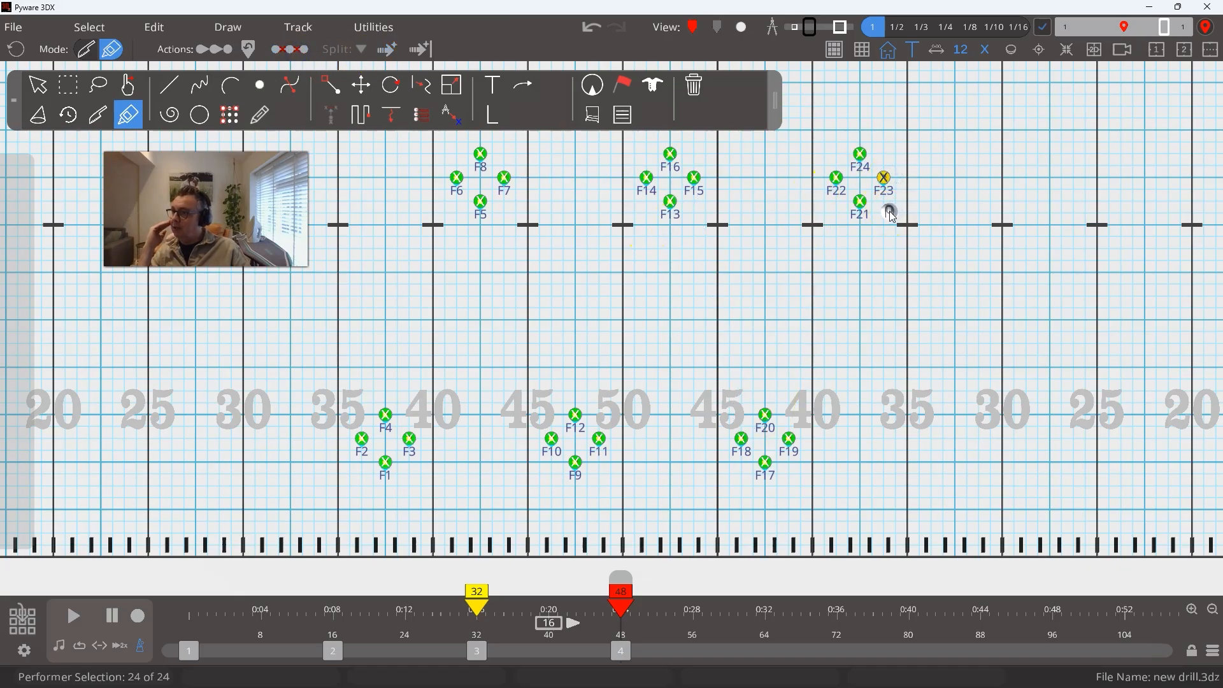
pyautogui.moveTo(861, 202)
pyautogui.mouseDown()
pyautogui.moveTo(840, 182)
pyautogui.moveTo(822, 376)
pyautogui.moveTo(764, 469)
pyautogui.moveTo(741, 454)
pyautogui.moveTo(694, 183)
pyautogui.moveTo(643, 189)
pyautogui.moveTo(622, 404)
pyautogui.moveTo(579, 468)
pyautogui.moveTo(570, 407)
pyautogui.moveTo(548, 455)
pyautogui.mouseUp()
pyautogui.moveTo(514, 194)
pyautogui.mouseDown()
pyautogui.moveTo(482, 203)
pyautogui.moveTo(464, 170)
pyautogui.moveTo(454, 184)
pyautogui.mouseUp()
pyautogui.moveTo(438, 394)
pyautogui.mouseDown()
pyautogui.moveTo(390, 464)
pyautogui.moveTo(385, 413)
pyautogui.mouseUp()
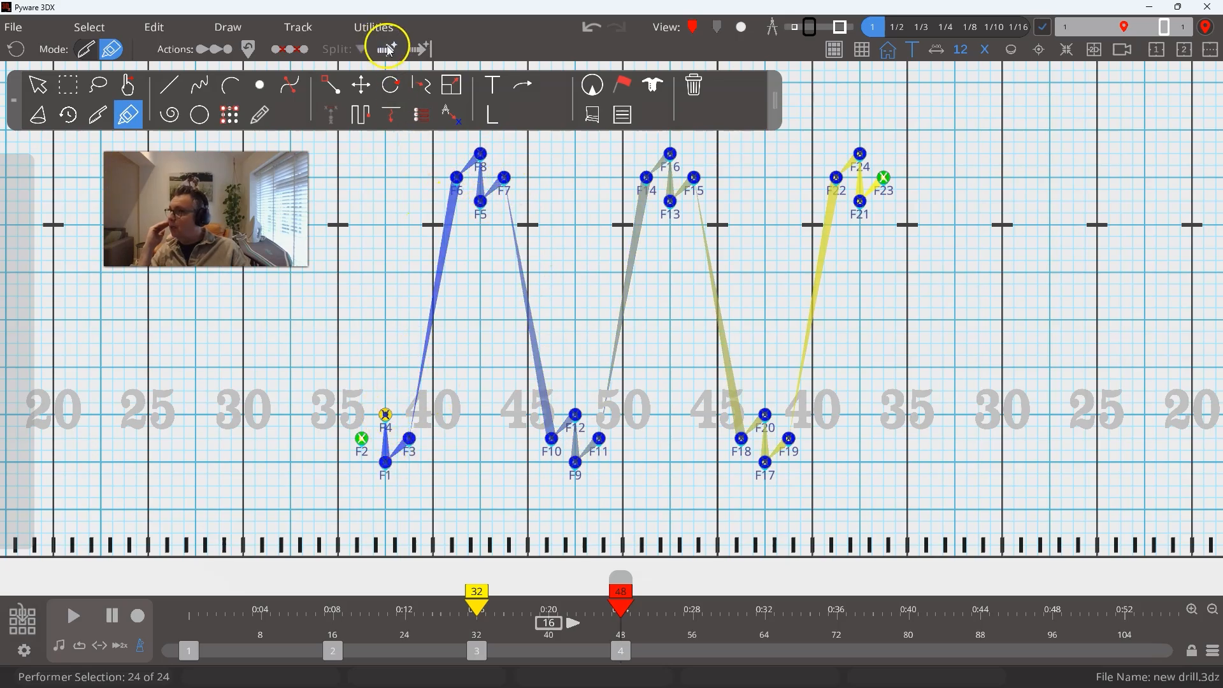
pyautogui.click(418, 49)
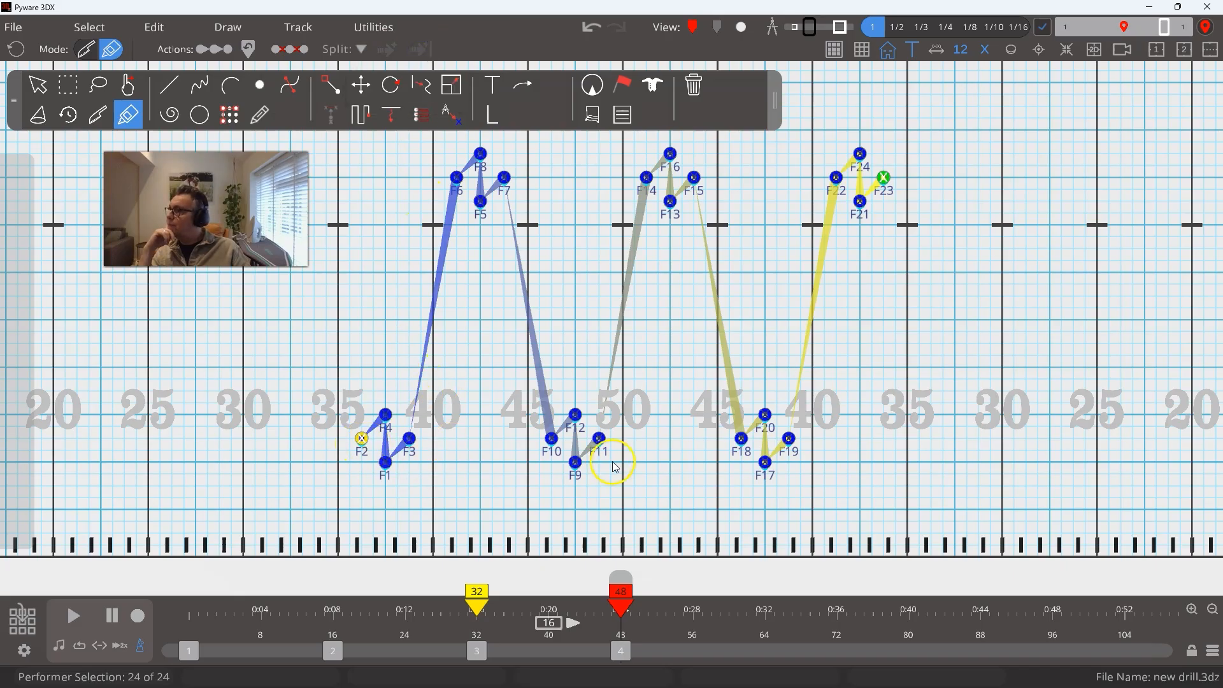
# Draw a horizontal 24-position line at 2.00-step interval midway between the diamond rows, inside both 35-yard lines, and accept it in group order.
pyautogui.click(169, 84)
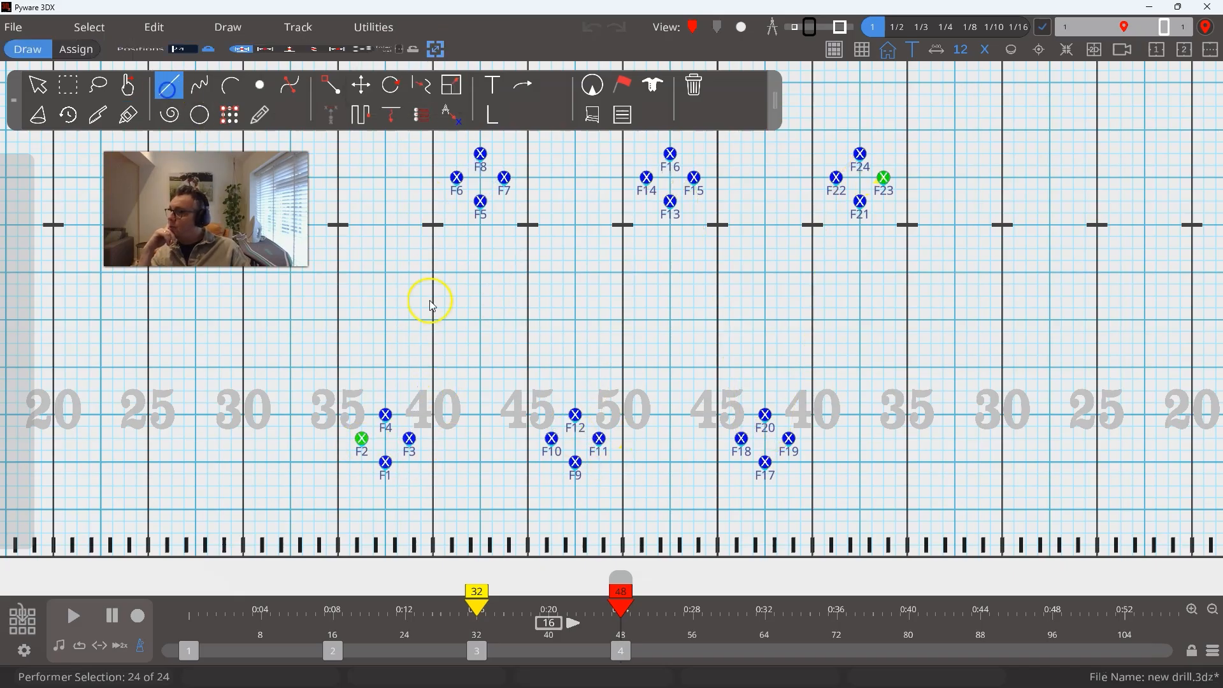
pyautogui.click(896, 322)
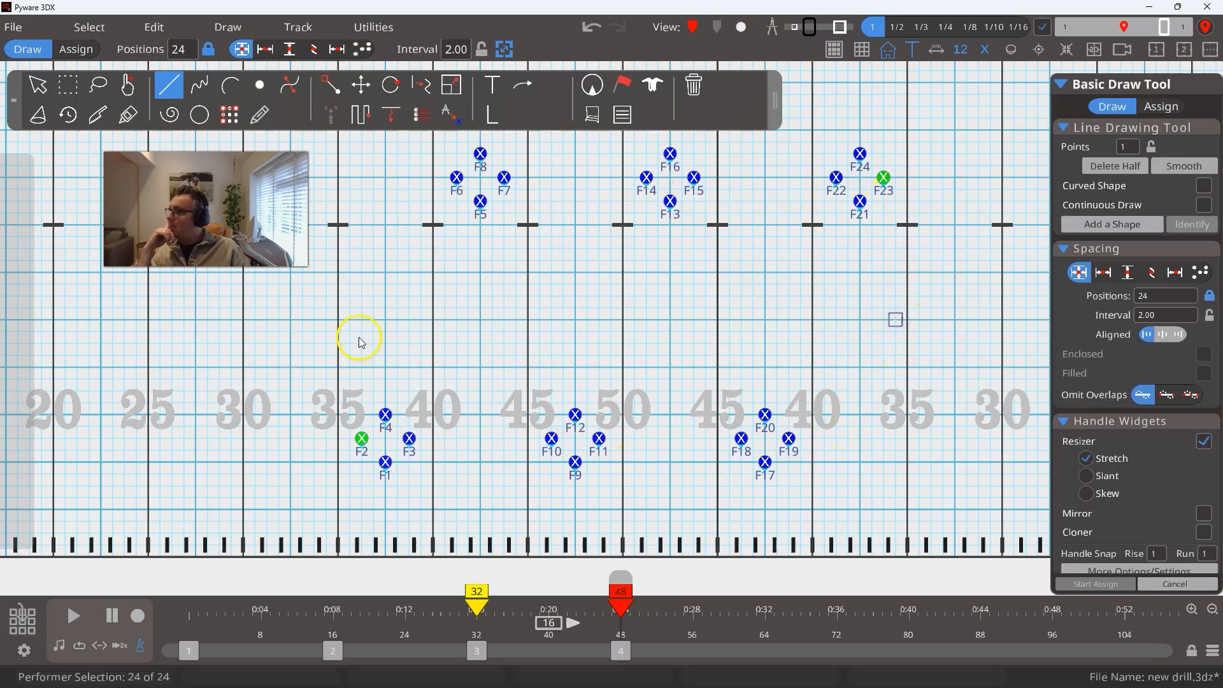
pyautogui.click(350, 321)
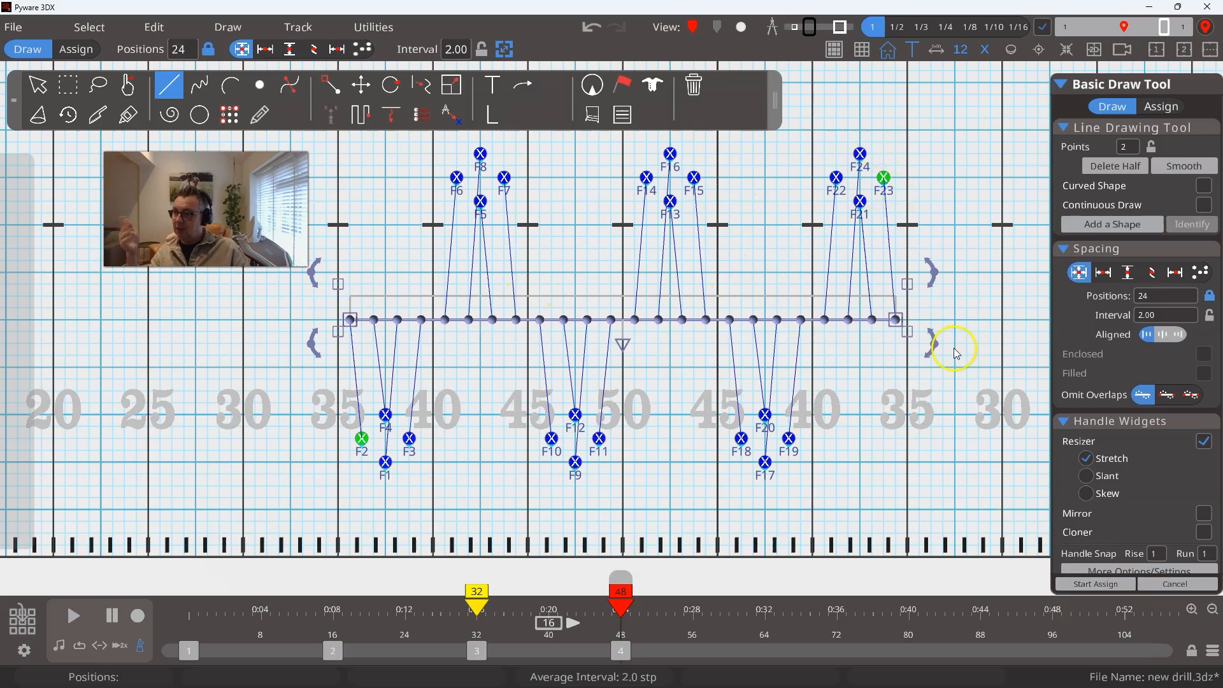
pyautogui.click(1114, 583)
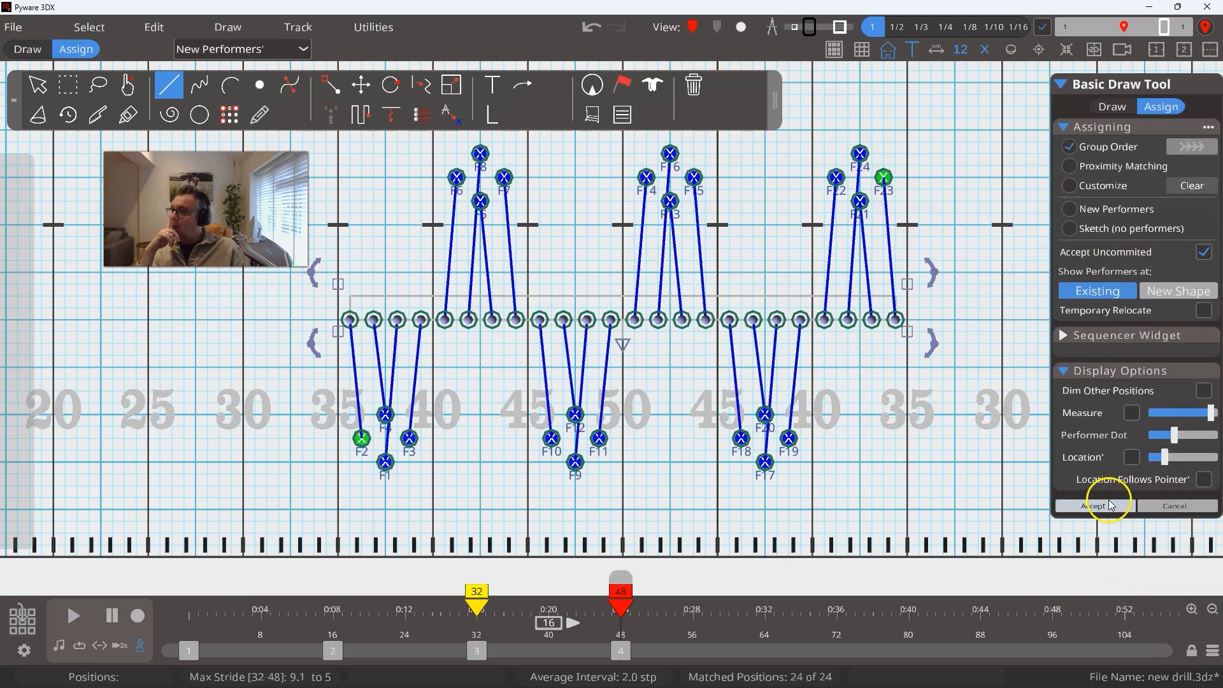
pyautogui.click(1109, 504)
# Scrub the drill from sets 1 and 3 to preview the moves into the line, ending at set 4.
pyautogui.click(478, 653)
pyautogui.moveTo(478, 609); pyautogui.dragTo(612, 613)
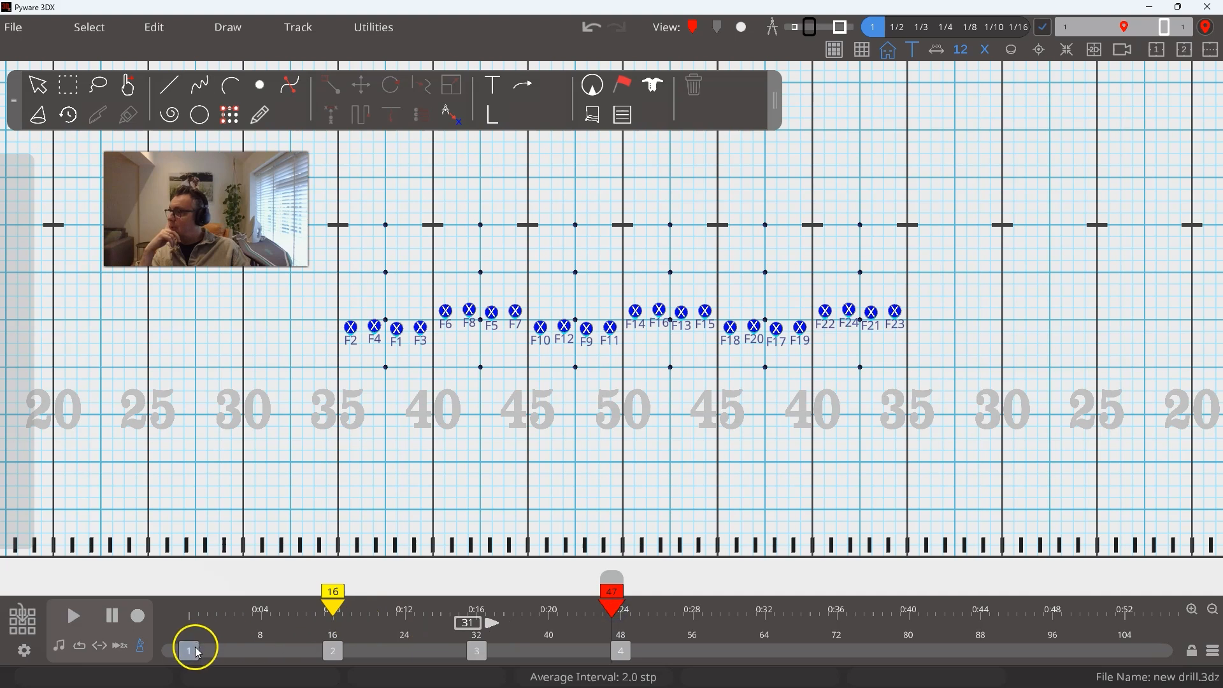
pyautogui.click(191, 651)
pyautogui.moveTo(191, 608); pyautogui.dragTo(506, 644)
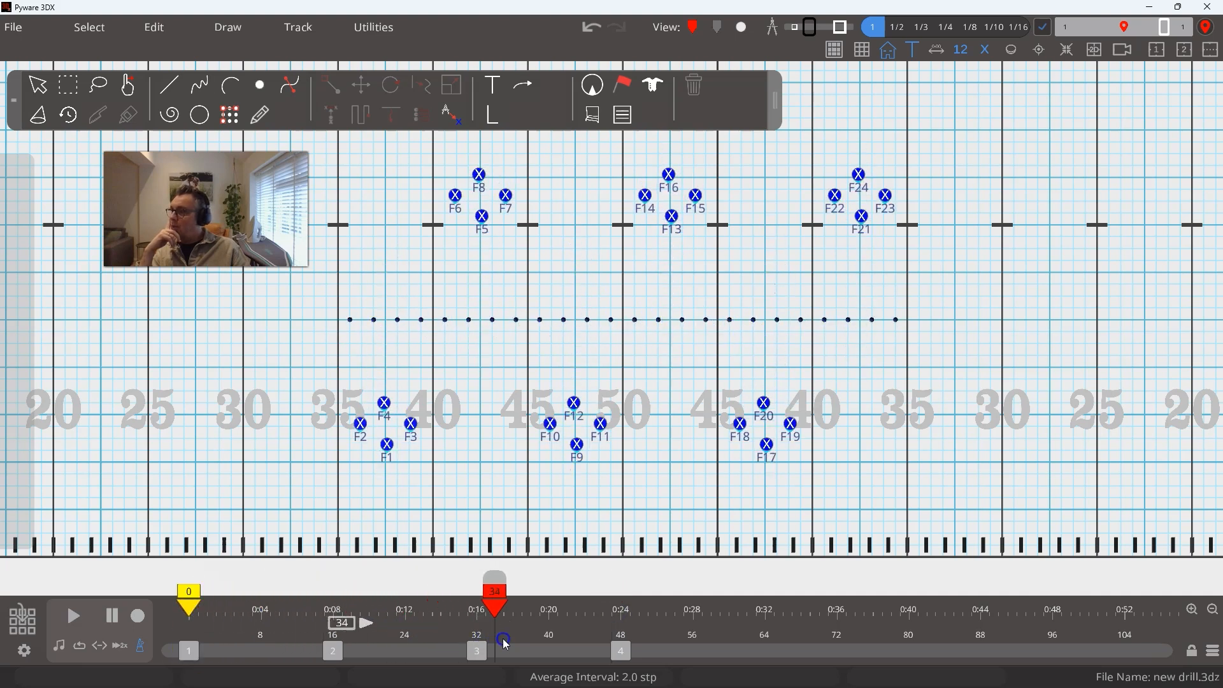
pyautogui.click(614, 648)
# Select all 24 performers in the set 4 line, review the manual grouping tool's Split options and presets, and clear the selection.
pyautogui.click(37, 88)
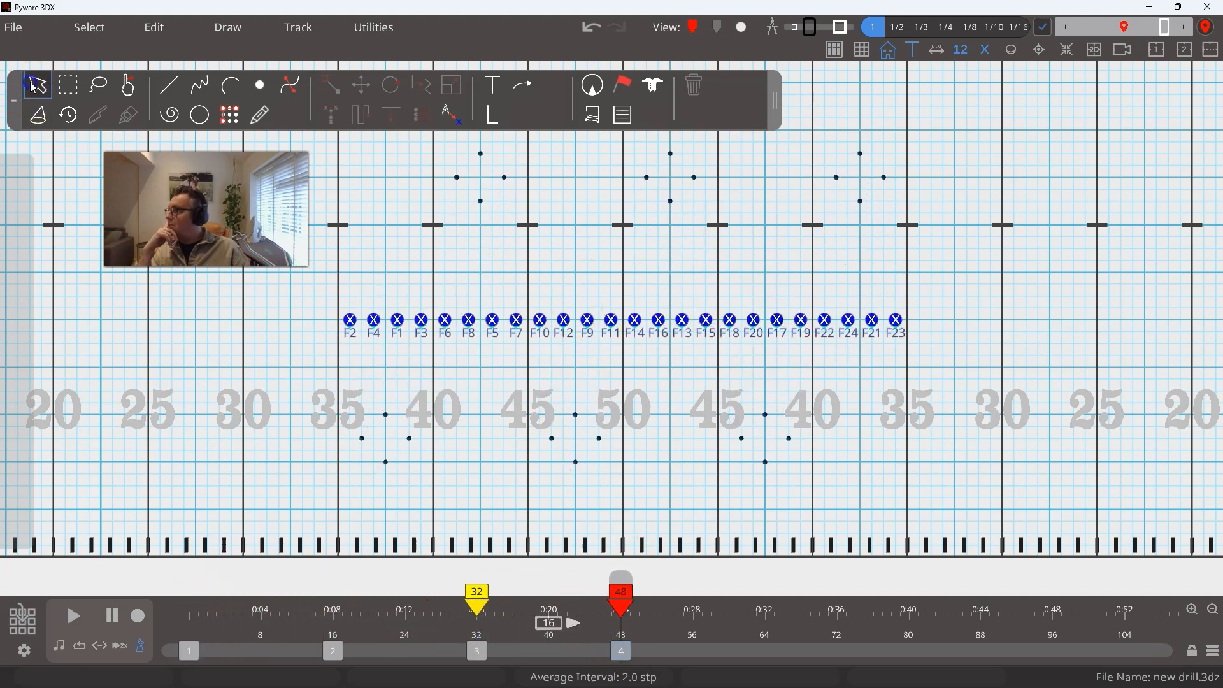
pyautogui.moveTo(486, 227); pyautogui.dragTo(800, 388)
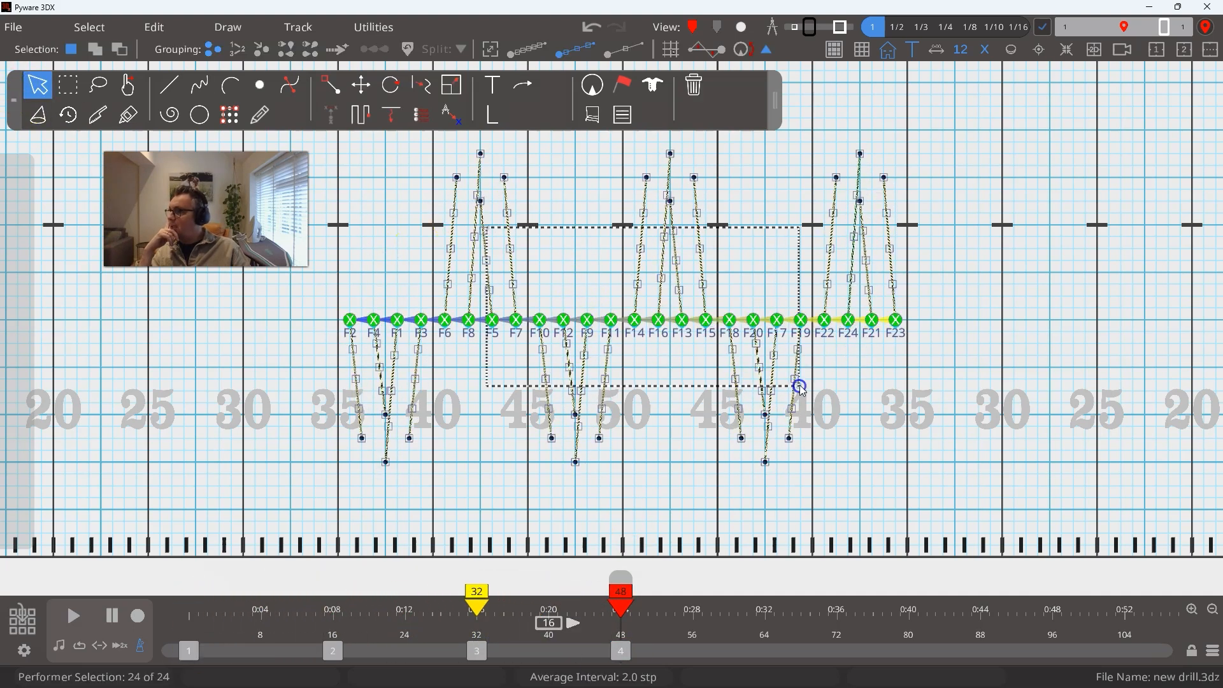
pyautogui.click(97, 115)
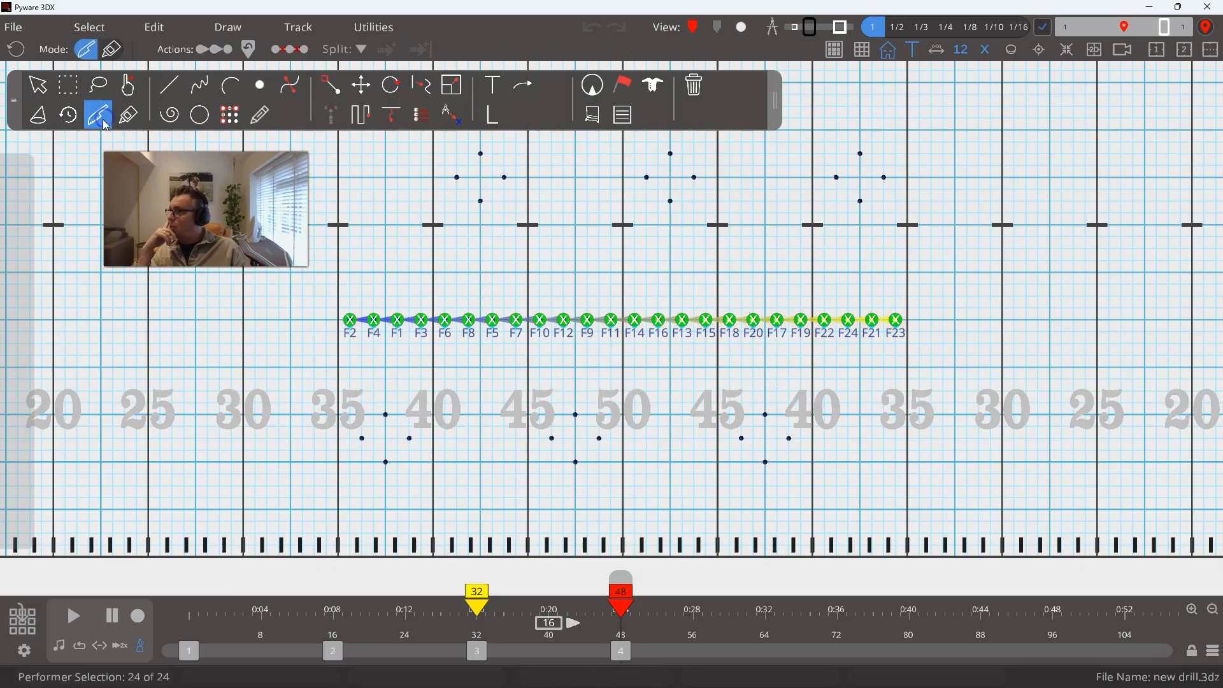
pyautogui.click(85, 55)
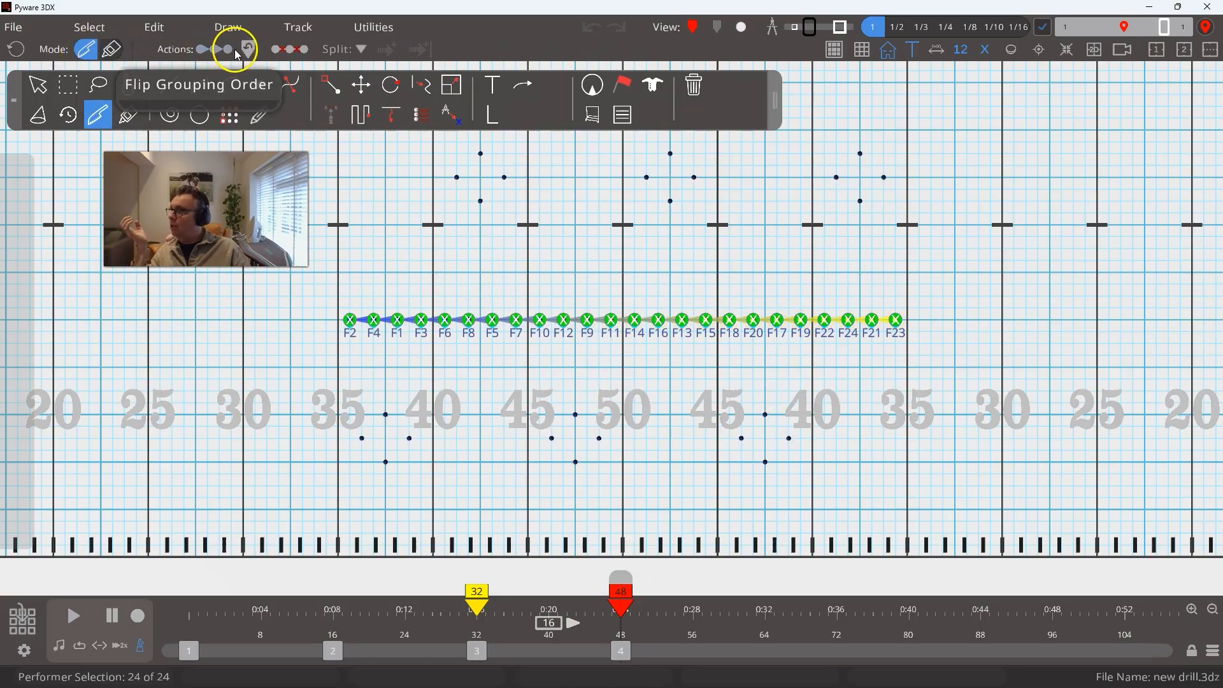
pyautogui.click(361, 51)
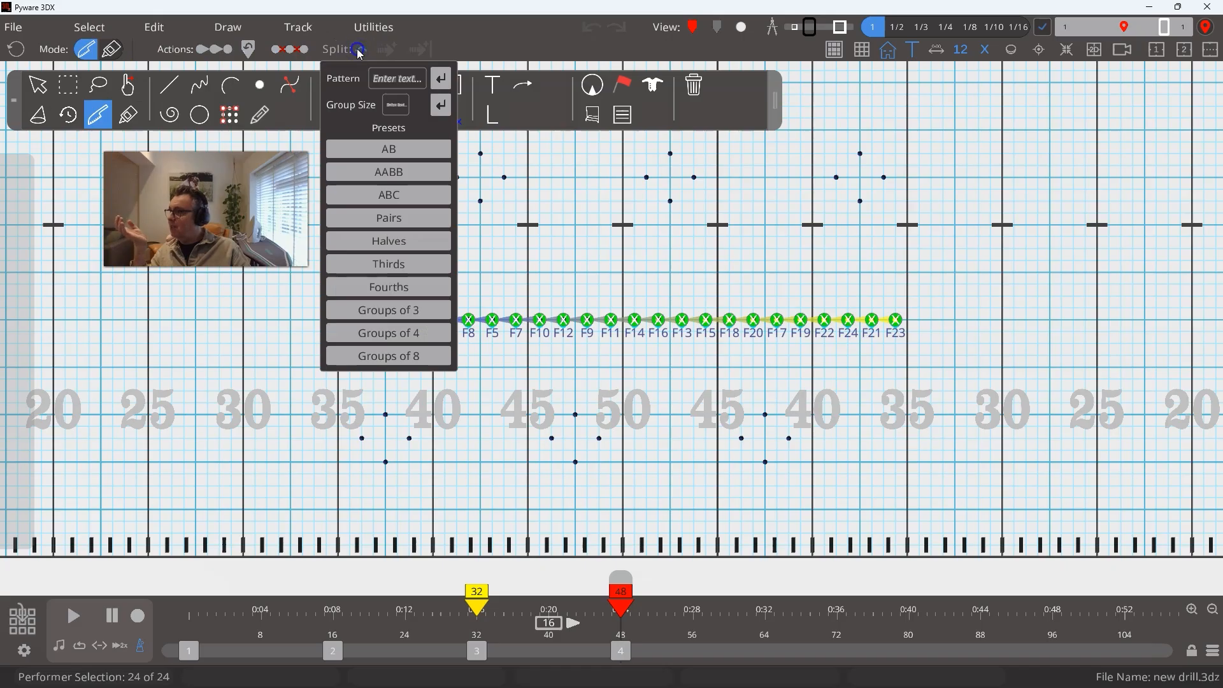
pyautogui.click(358, 52)
pyautogui.click(37, 83)
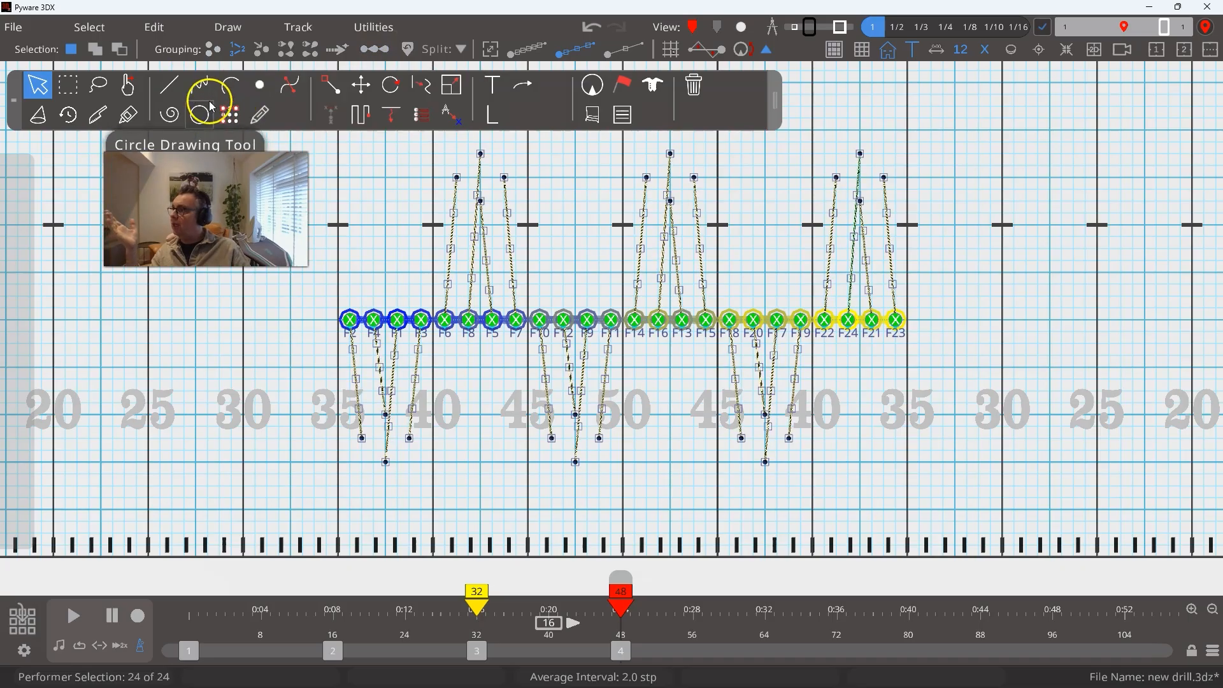
pyautogui.click(380, 216)
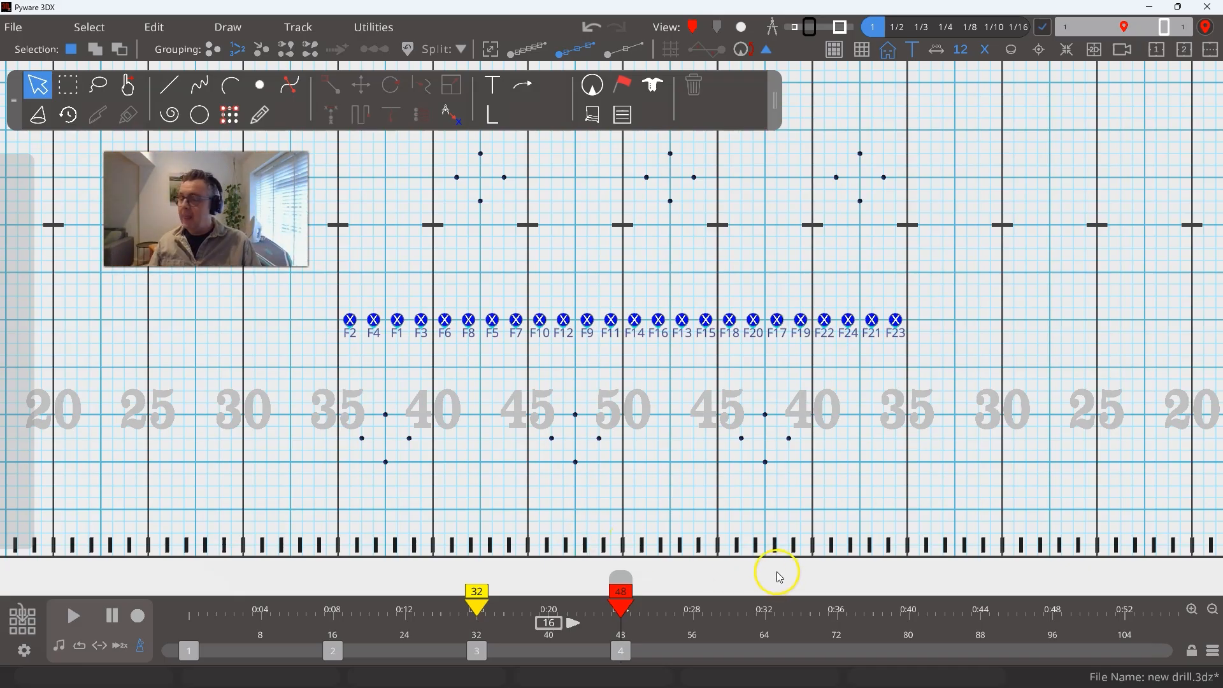
# Select all 24 performers again and move the grouping direction arrow beyond F23, pointing back at the line, to reverse the group order.
pyautogui.hotkey('ctrl', 'a')
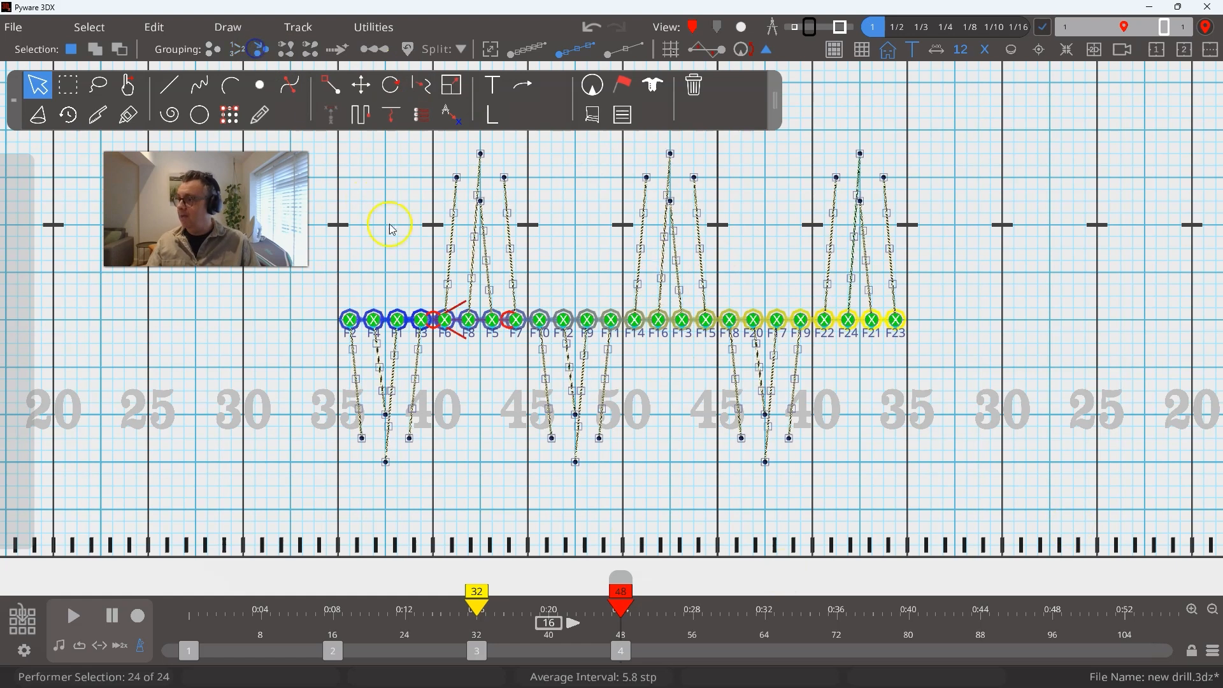
pyautogui.moveTo(435, 323); pyautogui.dragTo(947, 323)
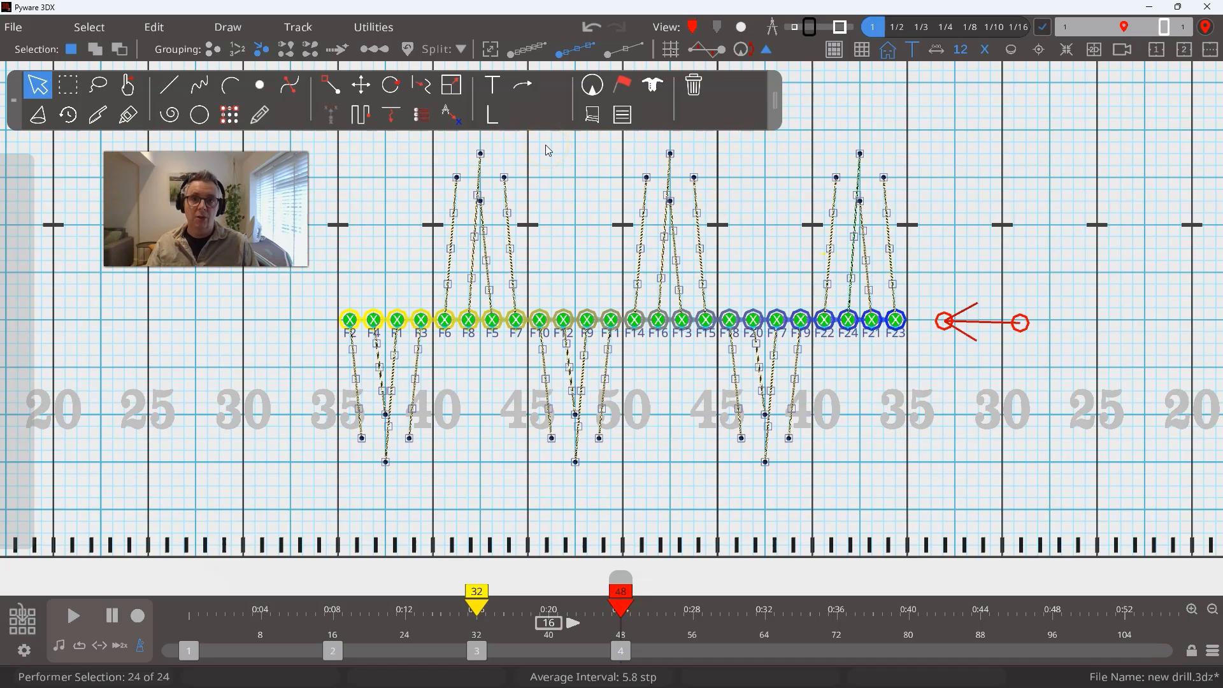
pyautogui.click(940, 320)
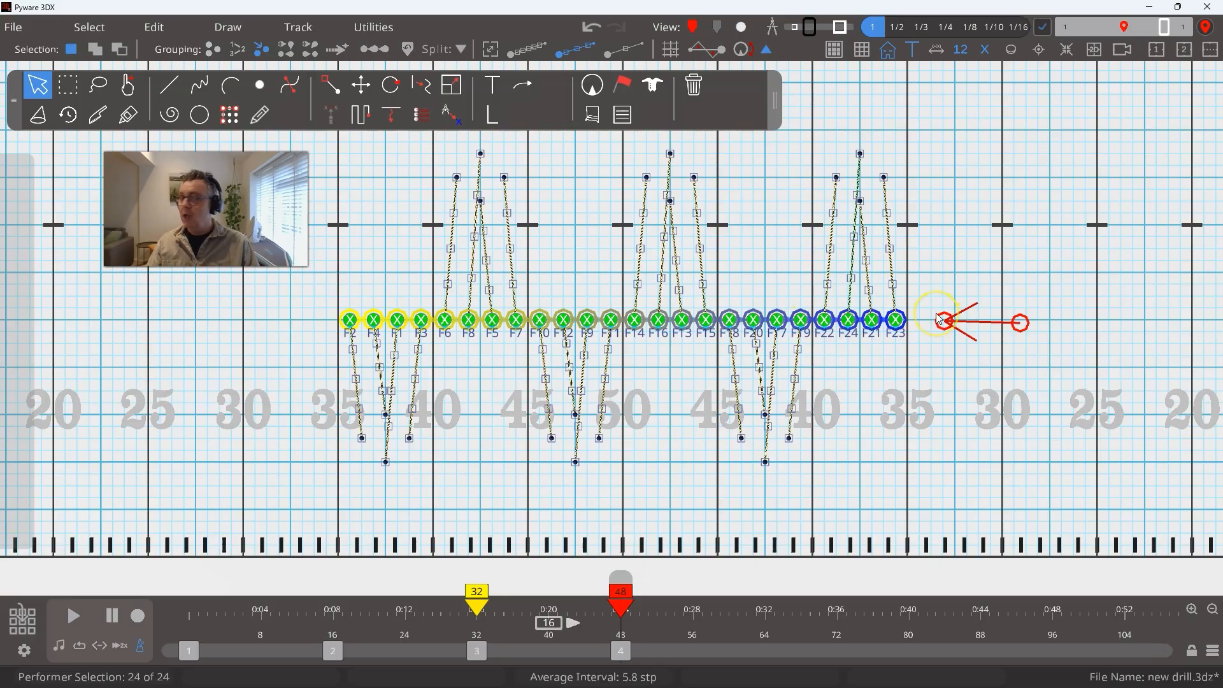